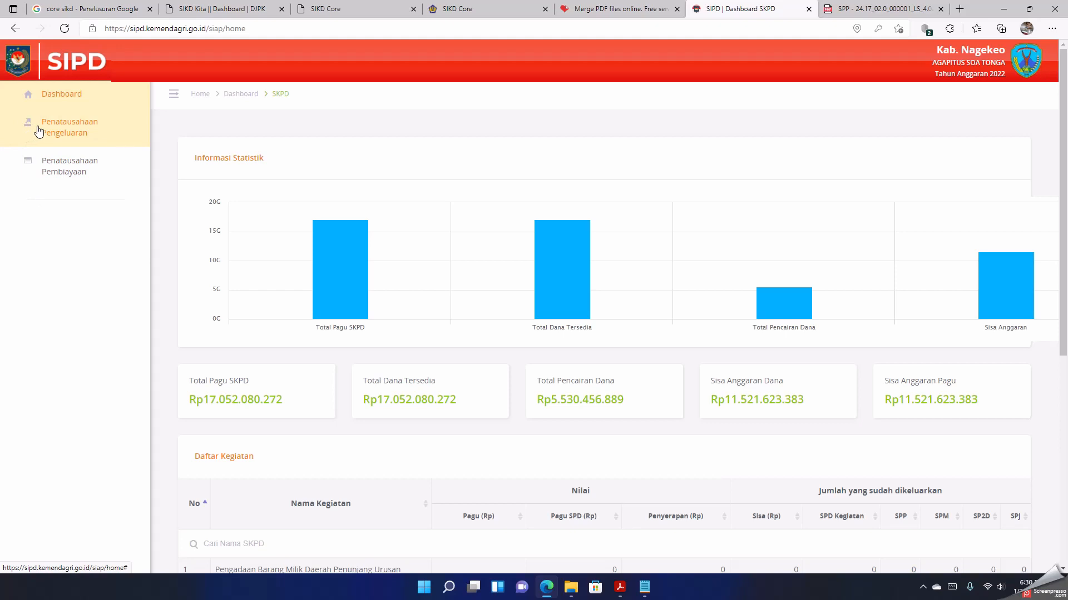
Step: Open the Rekanan data page under Penatausahaan Pengeluaran and start a new partner record
{"action": "left_click", "coordinate": [38, 131]}
{"action": "scroll", "coordinate": [100, 295], "scroll_direction": "down", "scroll_amount": 3}
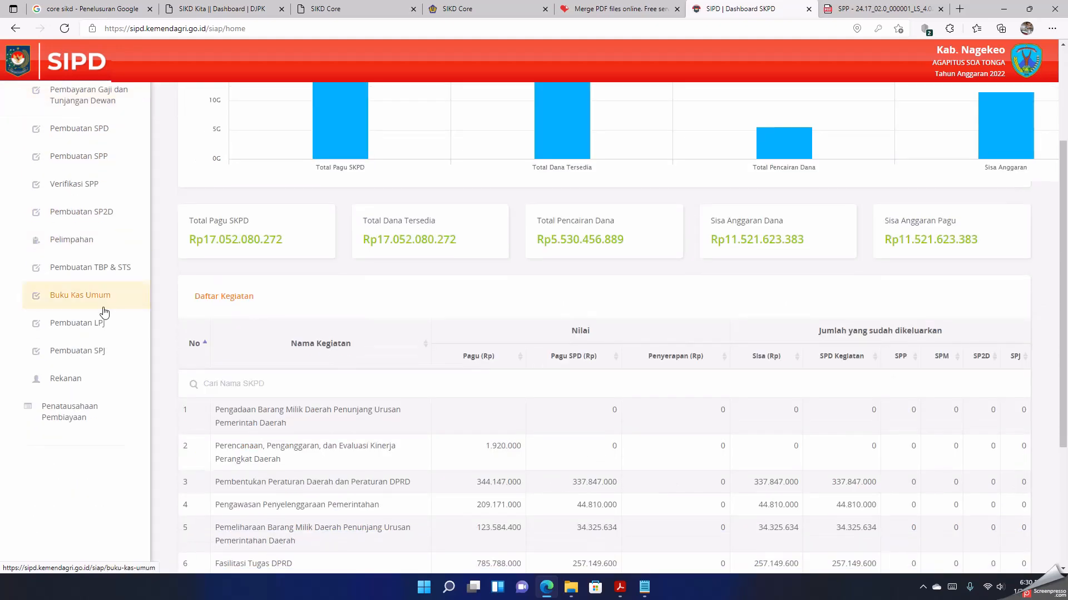
{"action": "left_click", "coordinate": [73, 382]}
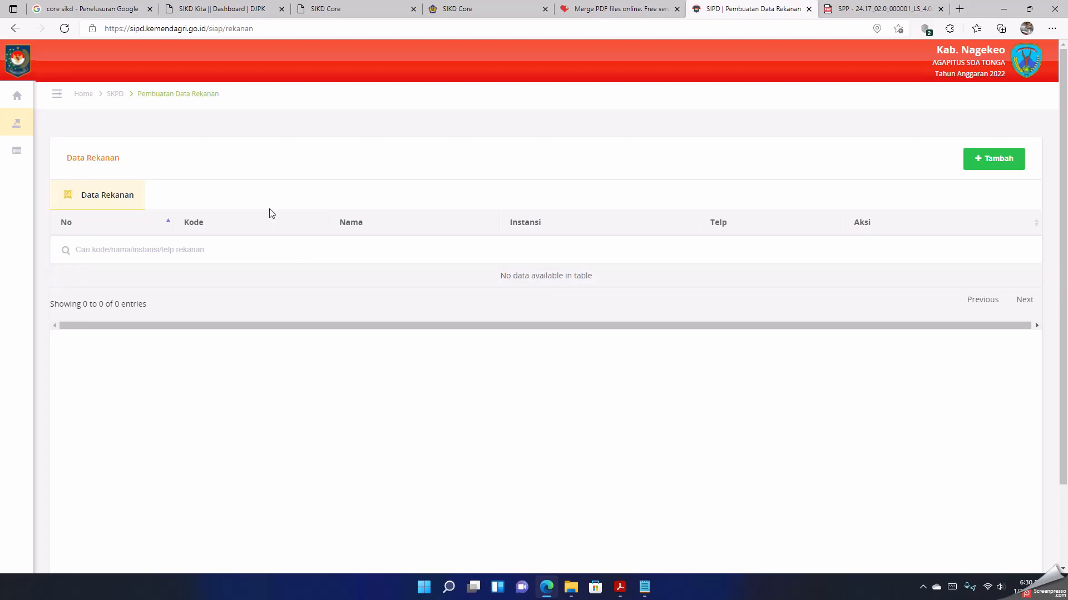
{"action": "left_click", "coordinate": [985, 160]}
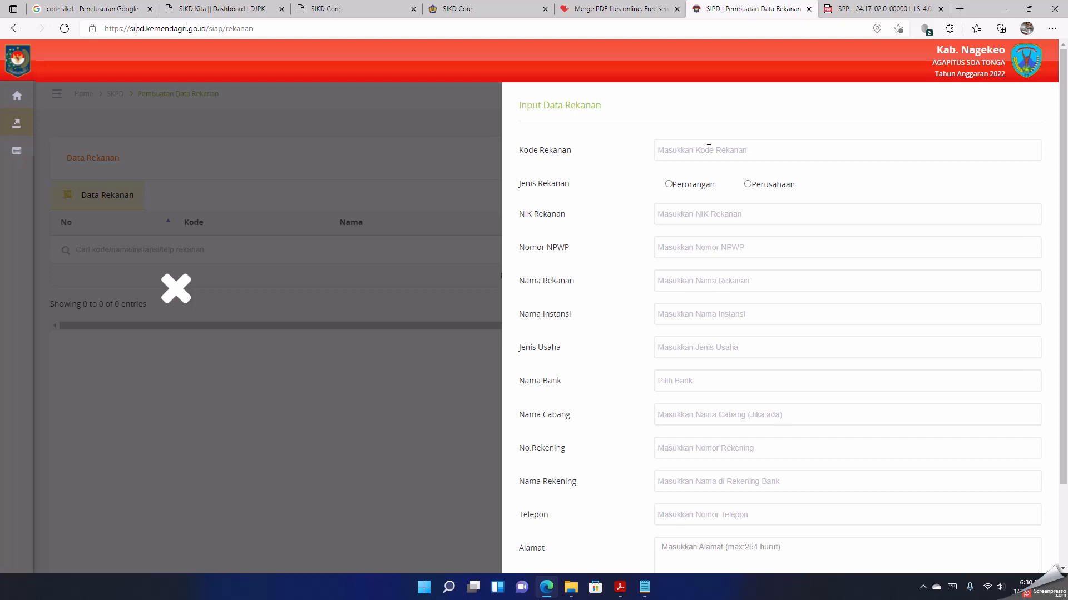
Step: Set the new partner's Kode Rekanan to 01/INTR/SETWAN/NGK/2022
{"action": "left_click", "coordinate": [708, 149]}
{"action": "type", "text": "01/INTR/SETWAN/NGK/2022"}
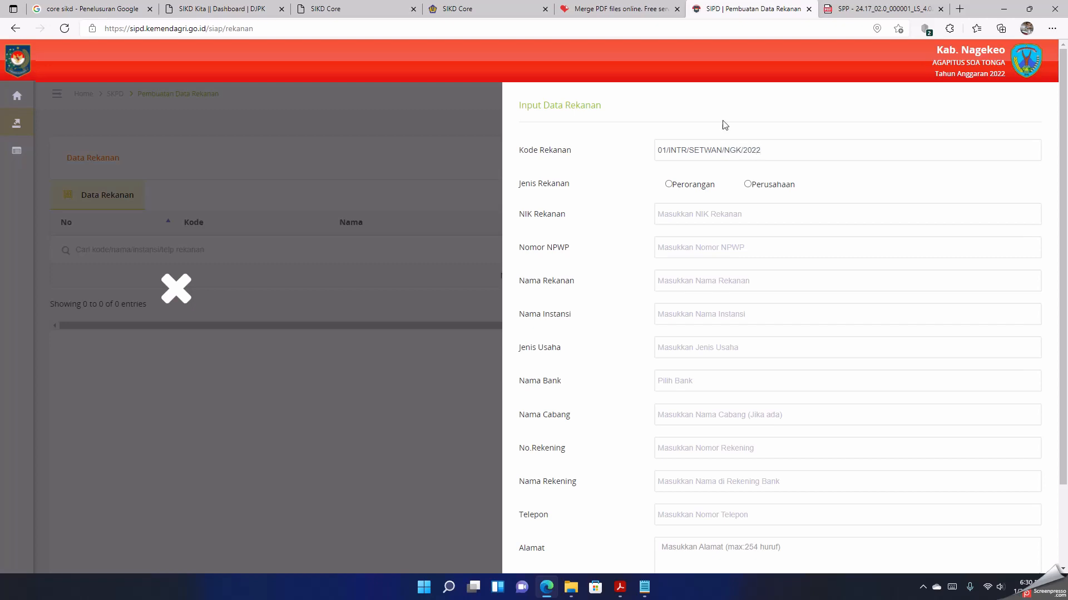
{"action": "left_click", "coordinate": [715, 211]}
{"action": "left_click_drag", "start_coordinate": [758, 214], "coordinate": [641, 222]}
{"action": "key", "text": "ctrl+c"}
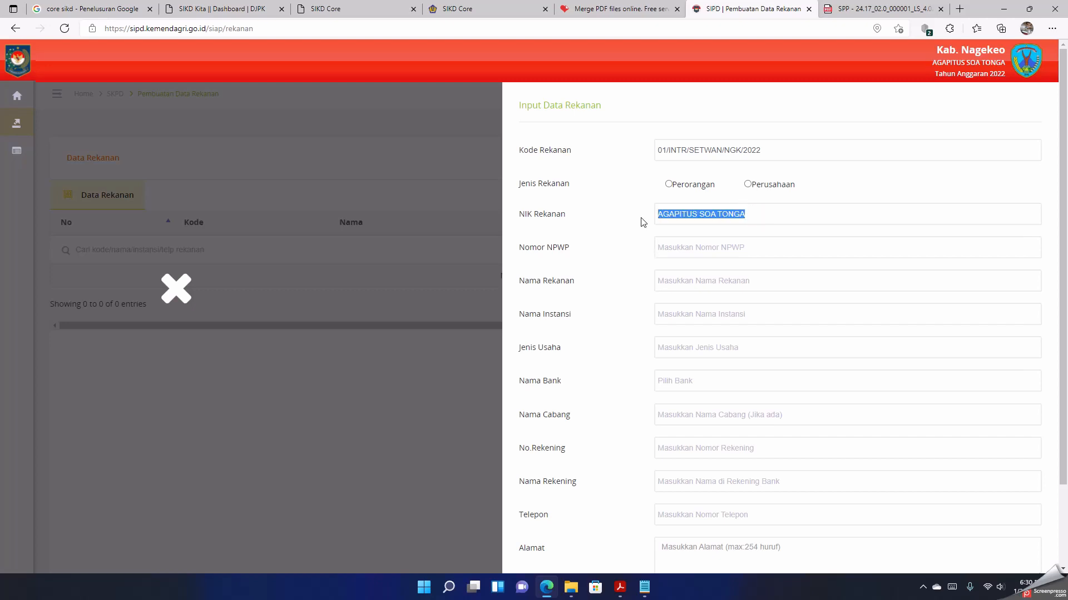
{"action": "key", "text": "BackSpace"}
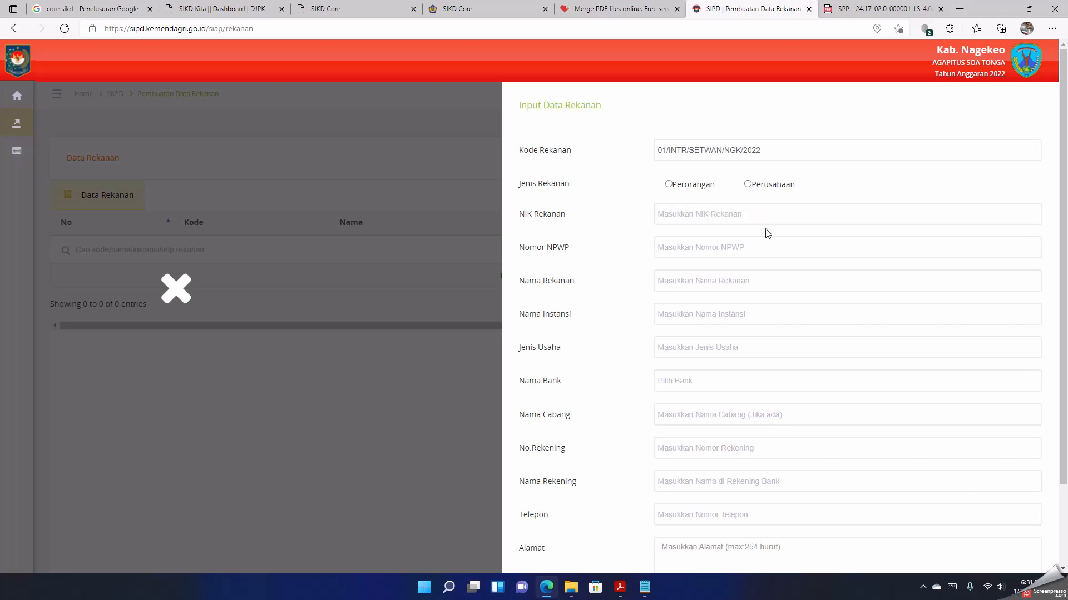
Step: Fill in the partner's national identity number (NIK) and tax number (NPWP)
{"action": "type", "text": "5"}
{"action": "key", "text": "BackSpace"}
{"action": "key", "text": "Tab"}
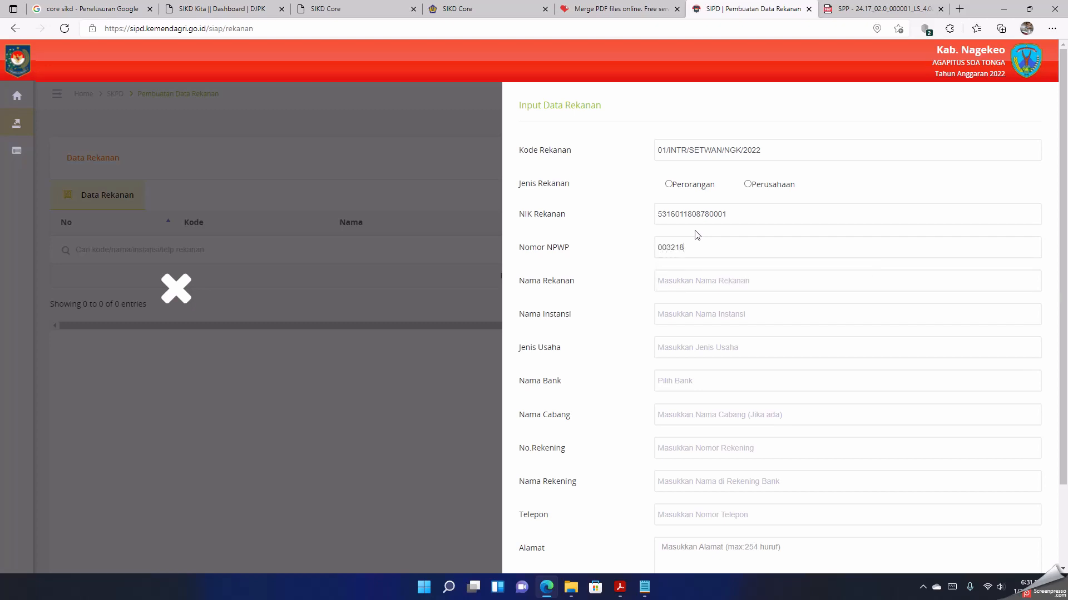
Step: Fill in the partner's name, with SEKRETARIAT DPRD as Nama Instansi and "-" as Jenis Usaha
{"action": "key", "text": "ctrl+v"}
{"action": "key", "text": "Tab"}
{"action": "type", "text": "SEKRETAR"}
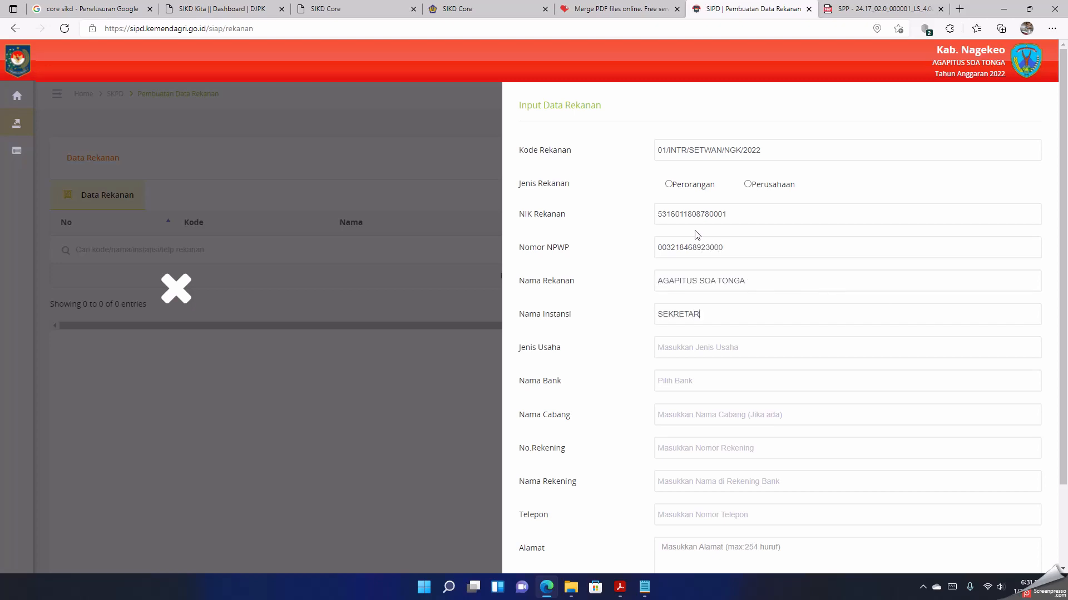
{"action": "type", "text": "IAT DPRD"}
{"action": "type", "text": "-"}
{"action": "key", "text": "Tab"}
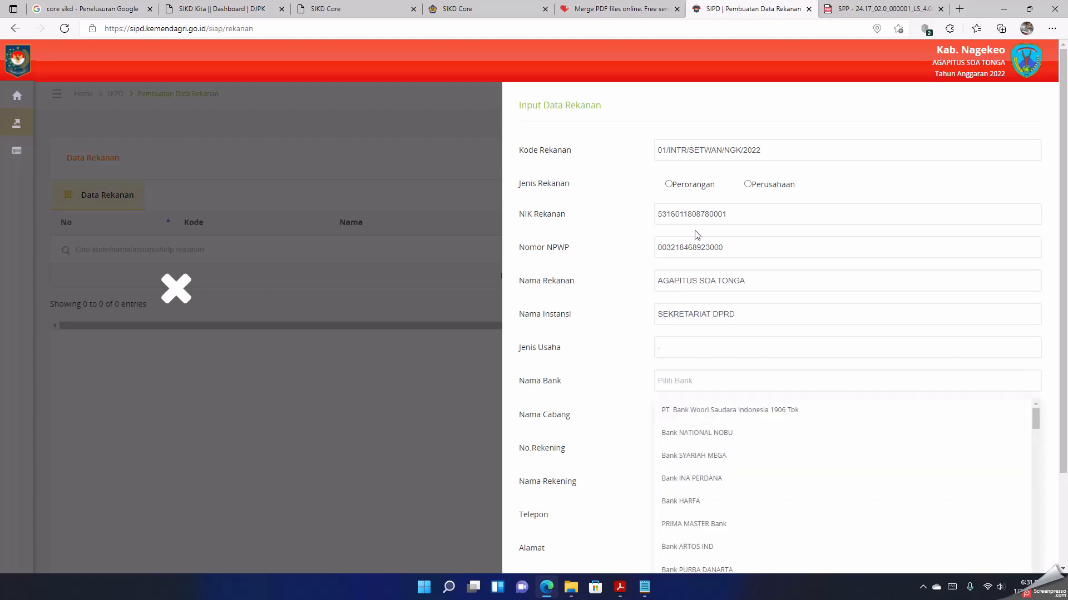
Step: Choose Bank NTT as the partner's bank and enter MBAY as the branch name
{"action": "type", "text": "NTT"}
{"action": "left_click", "coordinate": [699, 414]}
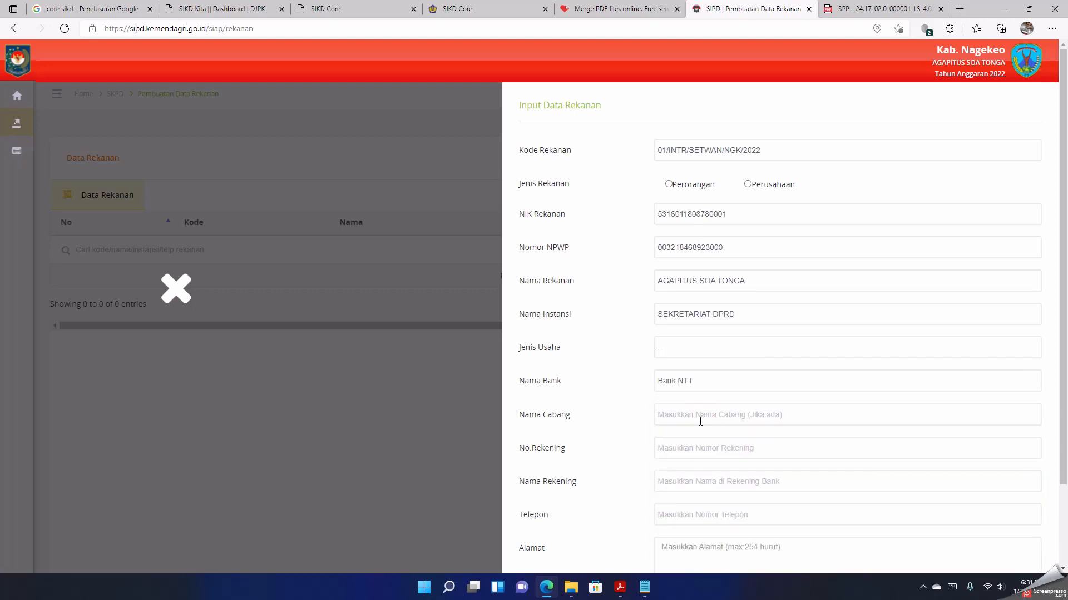
{"action": "left_click", "coordinate": [699, 417]}
{"action": "type", "text": "MBAY"}
Step: Enter the partner's bank account number and set the account name to SEKRETARIAT DPRD
{"action": "scroll", "coordinate": [699, 417], "scroll_direction": "down", "scroll_amount": 2}
{"action": "key", "text": "Tab"}
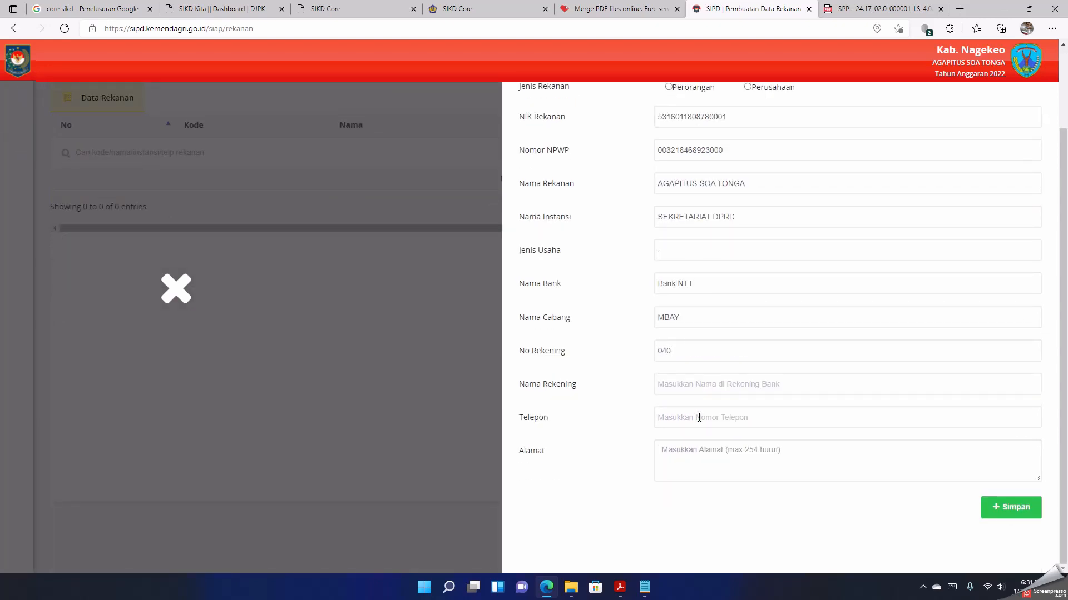
{"action": "left_click", "coordinate": [692, 384]}
{"action": "type", "text": "SEKRETARI"}
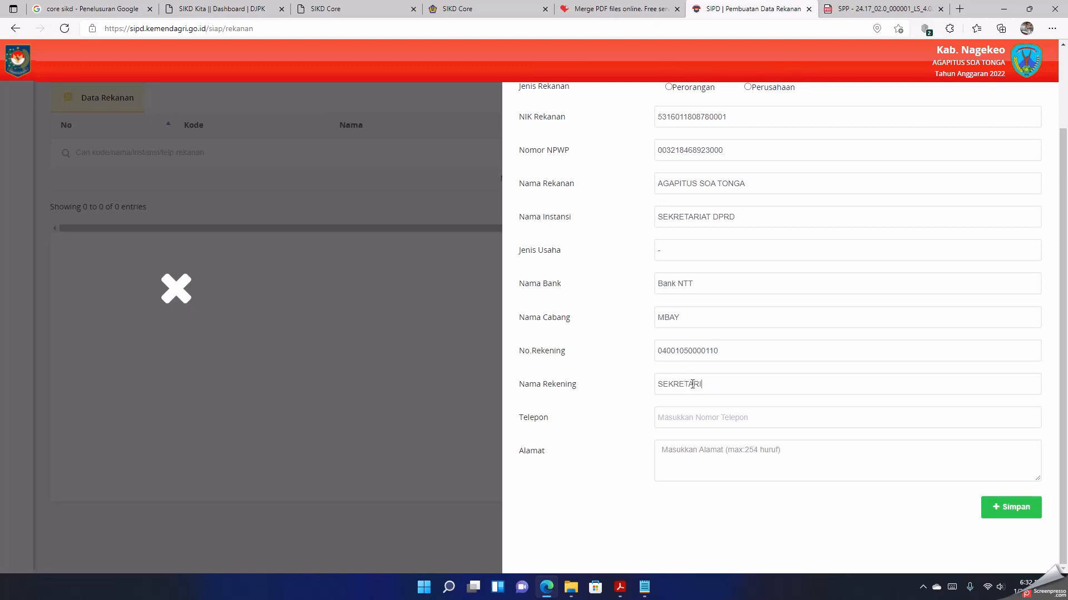
{"action": "type", "text": "AT DPRD"}
Step: Fill in the partner's telephone number and address
{"action": "key", "text": "BackSpace"}
{"action": "type", "text": "MBAY"}
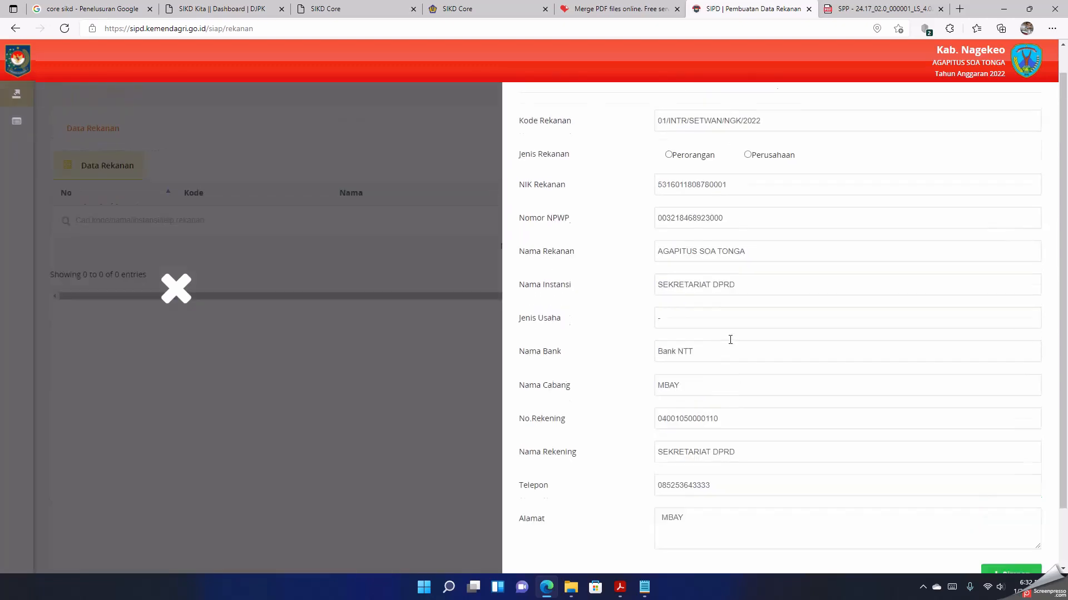
Step: Set Jenis Rekanan to Perusahaan and save the new partner record
{"action": "left_click", "coordinate": [1026, 506]}
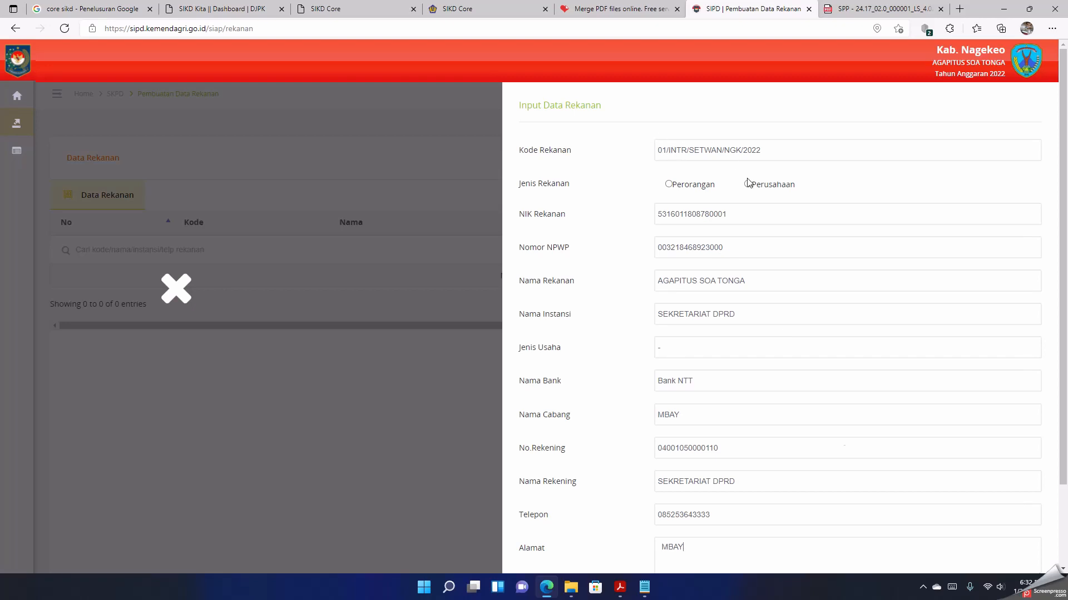
{"action": "scroll", "coordinate": [1027, 528], "scroll_direction": "down", "scroll_amount": 2}
{"action": "left_click", "coordinate": [1011, 509]}
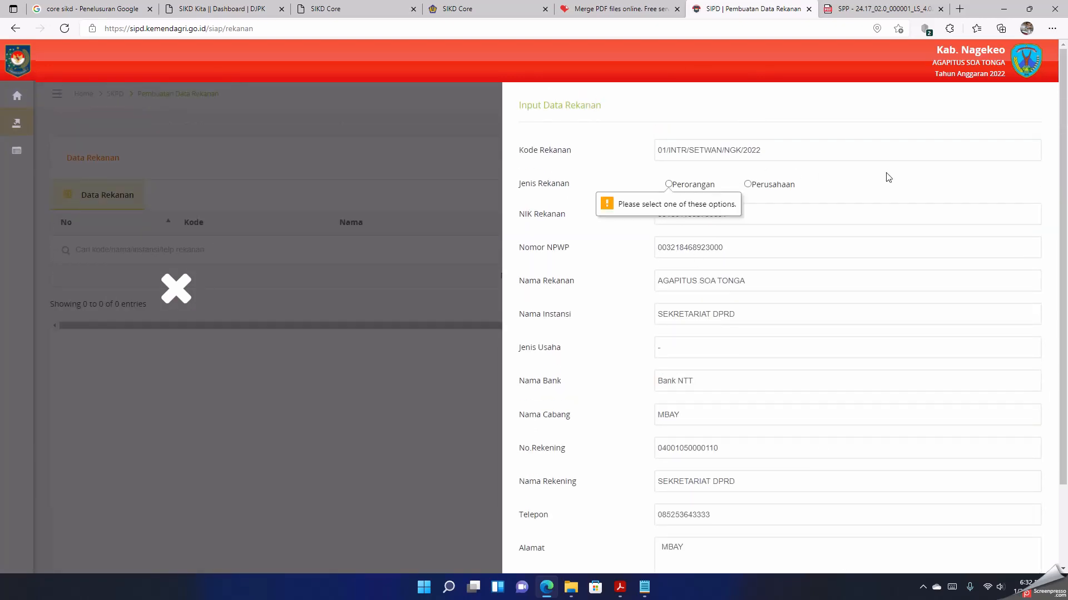
{"action": "left_click", "coordinate": [792, 185]}
{"action": "scroll", "coordinate": [792, 184], "scroll_direction": "down", "scroll_amount": 2}
{"action": "scroll", "coordinate": [792, 183], "scroll_direction": "up", "scroll_amount": 2}
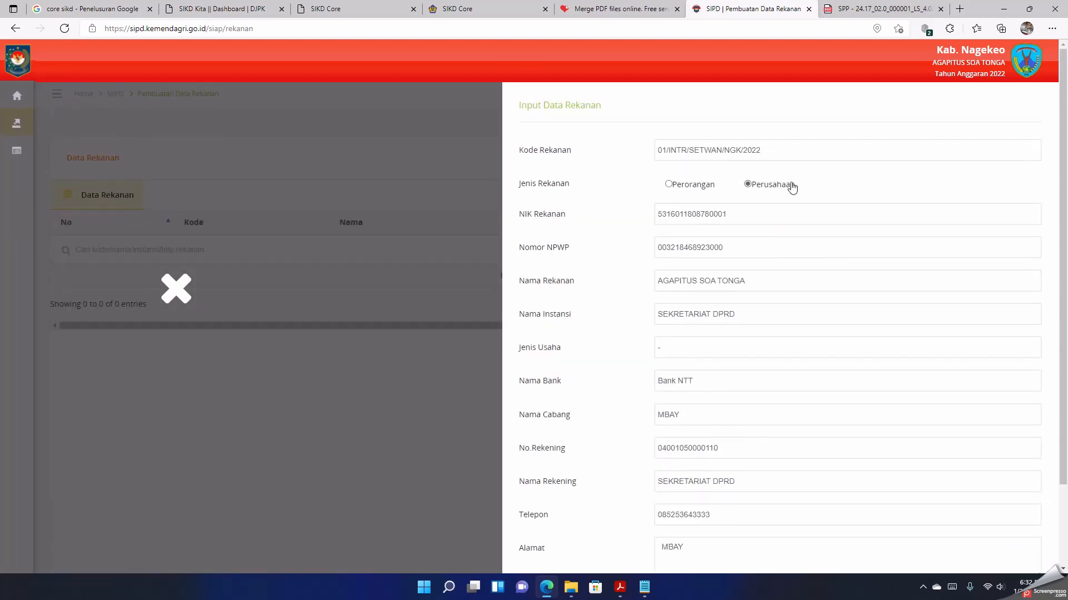
{"action": "scroll", "coordinate": [836, 240], "scroll_direction": "down", "scroll_amount": 2}
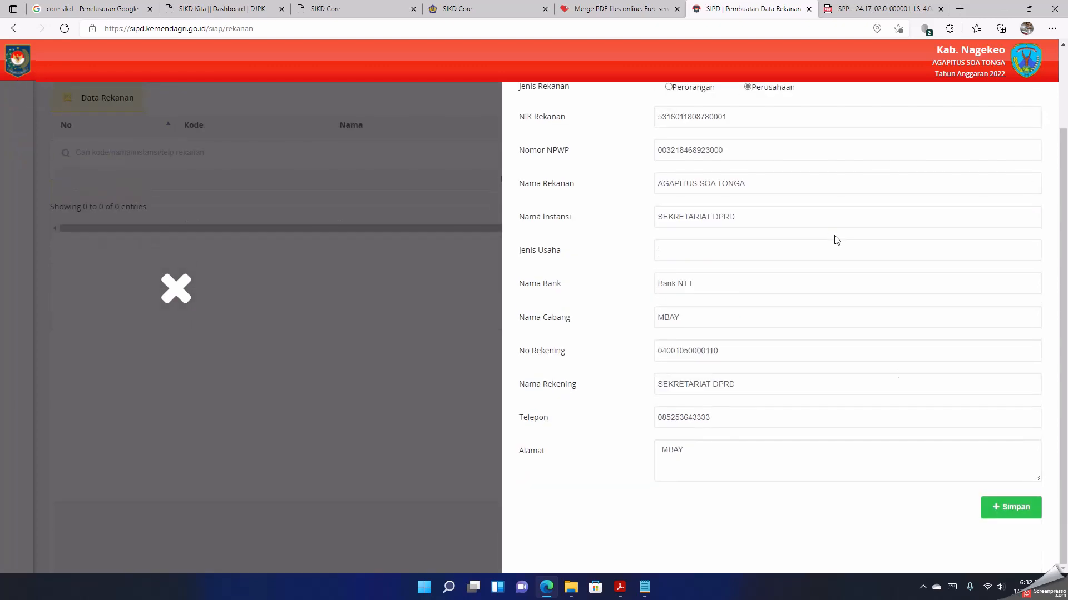
{"action": "left_click", "coordinate": [1008, 508]}
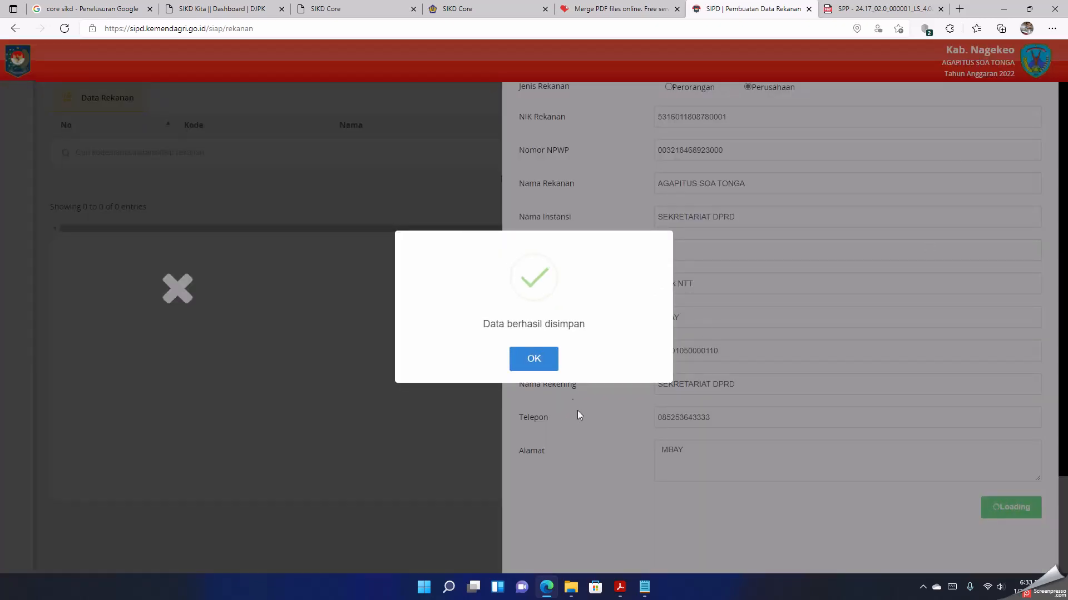
{"action": "left_click", "coordinate": [529, 364]}
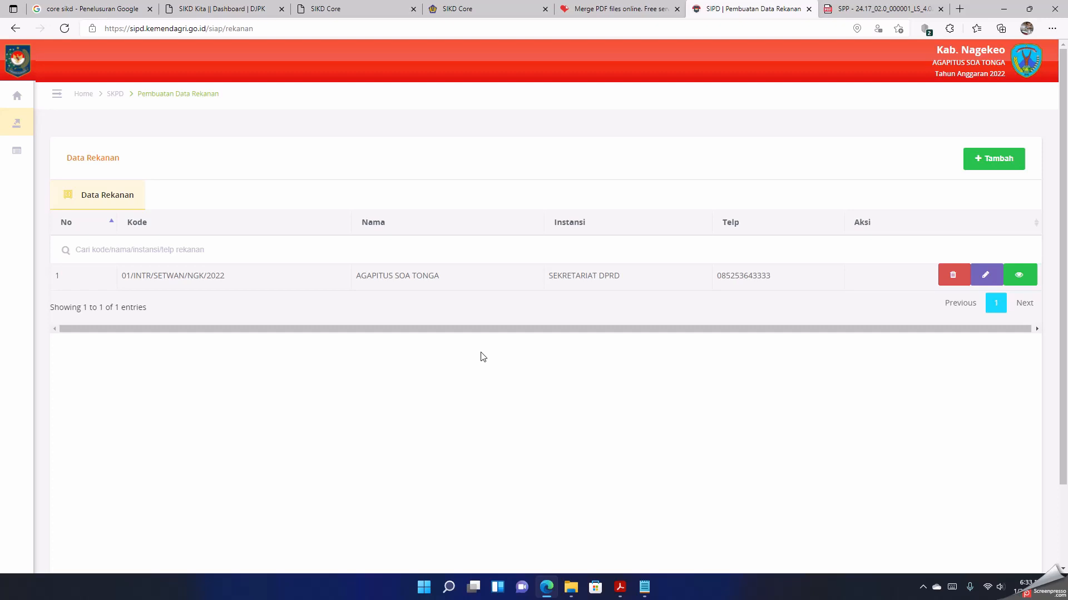
Step: Open Pembuatan SPP and start a new SPP LS among the direct (Langsung) payment requests
{"action": "mouse_move", "coordinate": [42, 172]}
{"action": "left_click", "coordinate": [39, 124]}
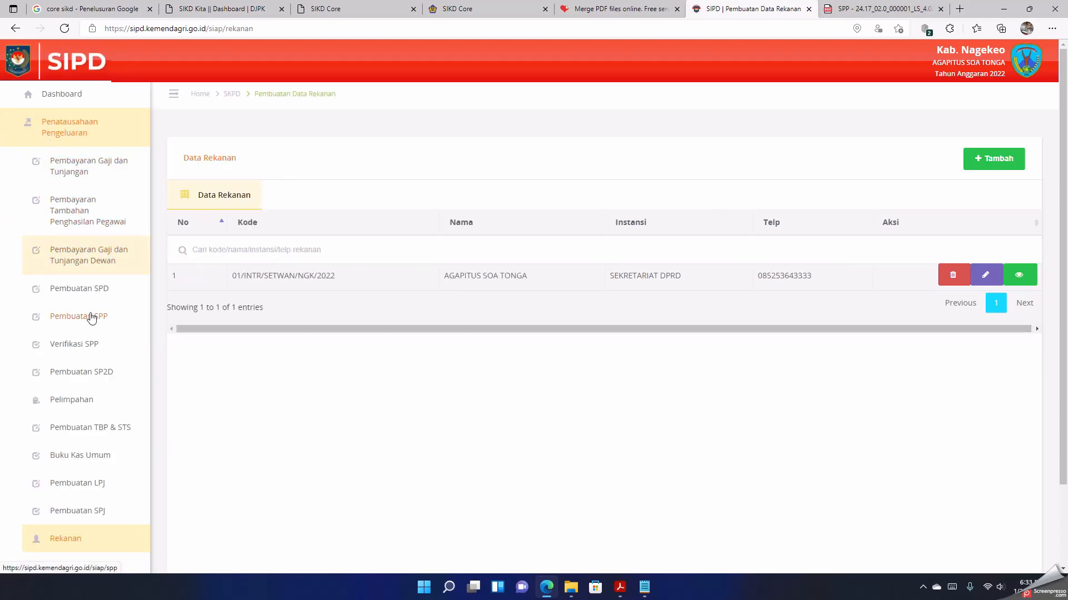
{"action": "left_click", "coordinate": [90, 317]}
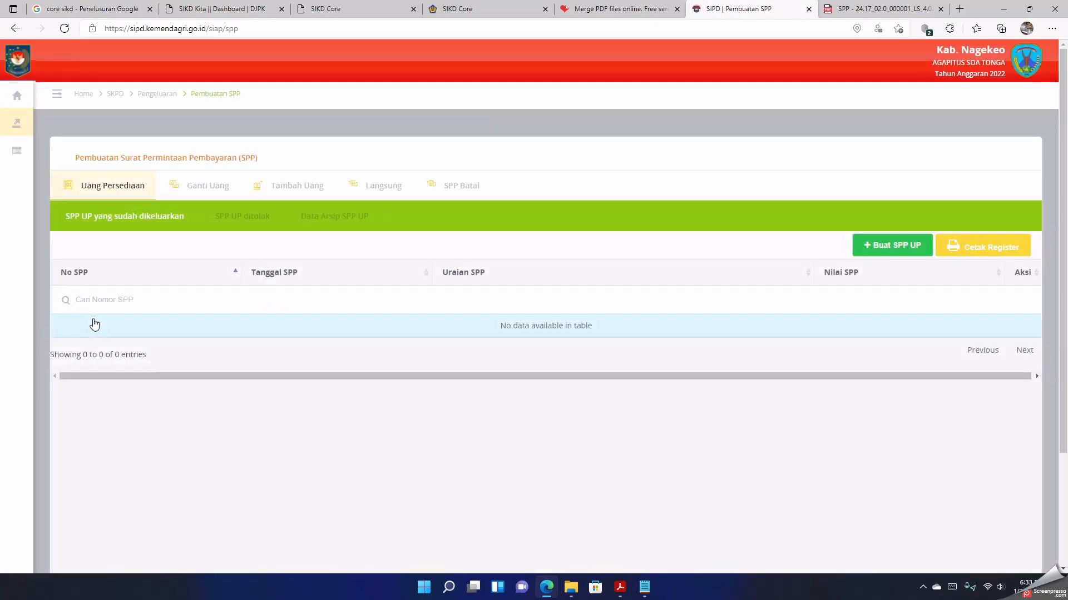
{"action": "left_click", "coordinate": [376, 185]}
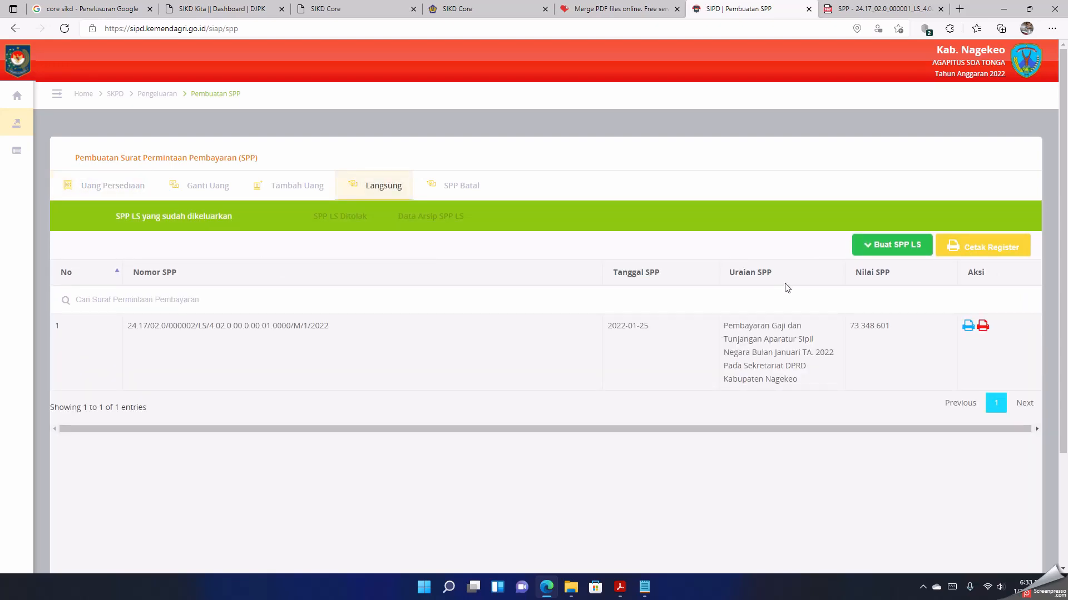
{"action": "left_click", "coordinate": [870, 252]}
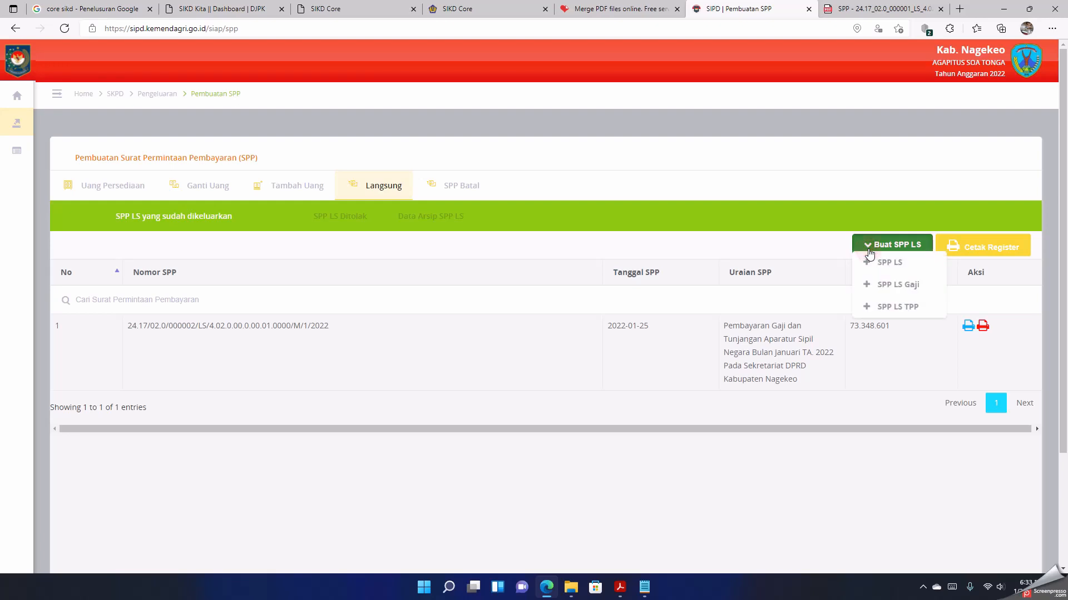
{"action": "left_click", "coordinate": [894, 263]}
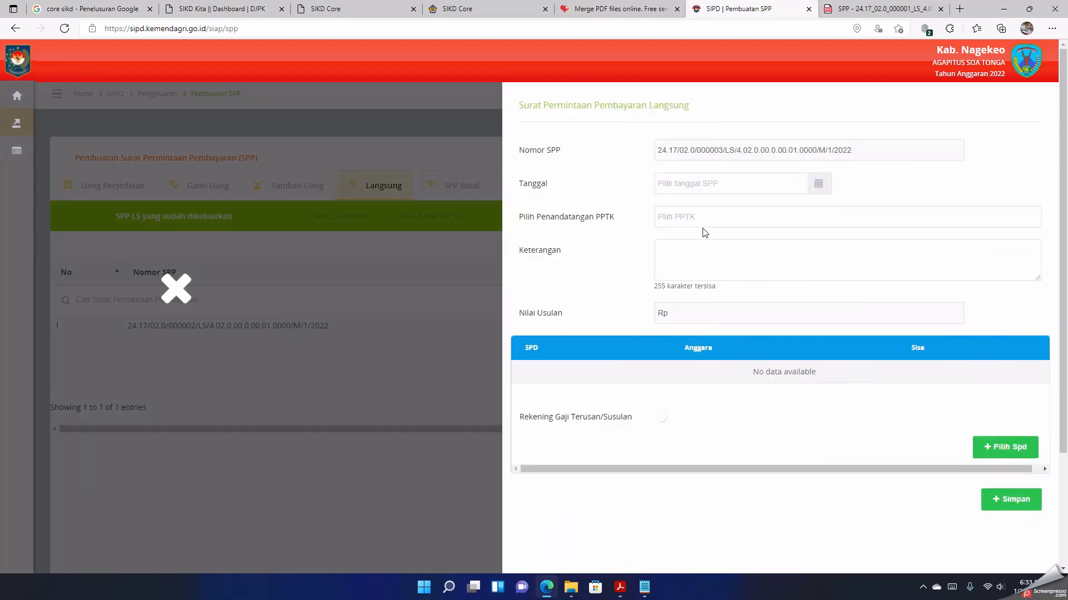
Step: Date the payment request 26/01/2022 and choose the third listed official as the PPTK signatory
{"action": "left_click", "coordinate": [695, 184]}
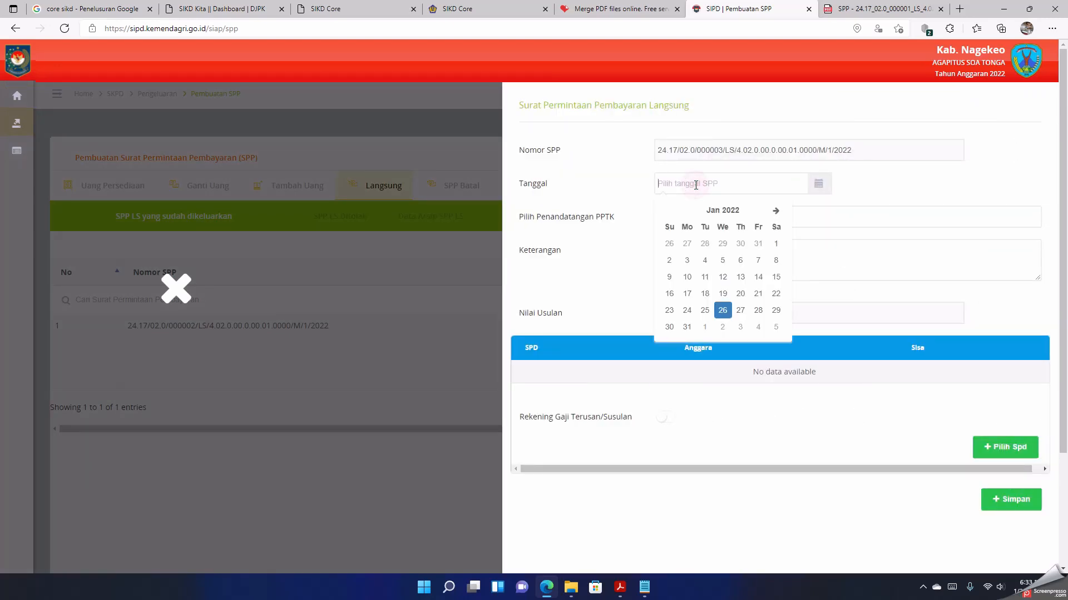
{"action": "left_click", "coordinate": [722, 309]}
{"action": "left_click", "coordinate": [688, 216]}
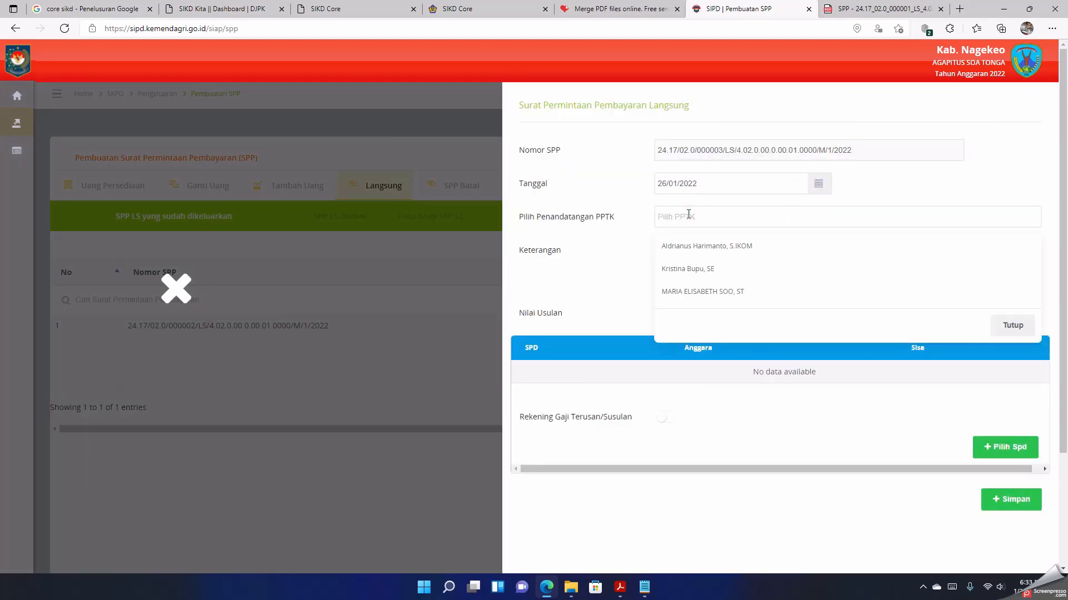
{"action": "left_click", "coordinate": [709, 298]}
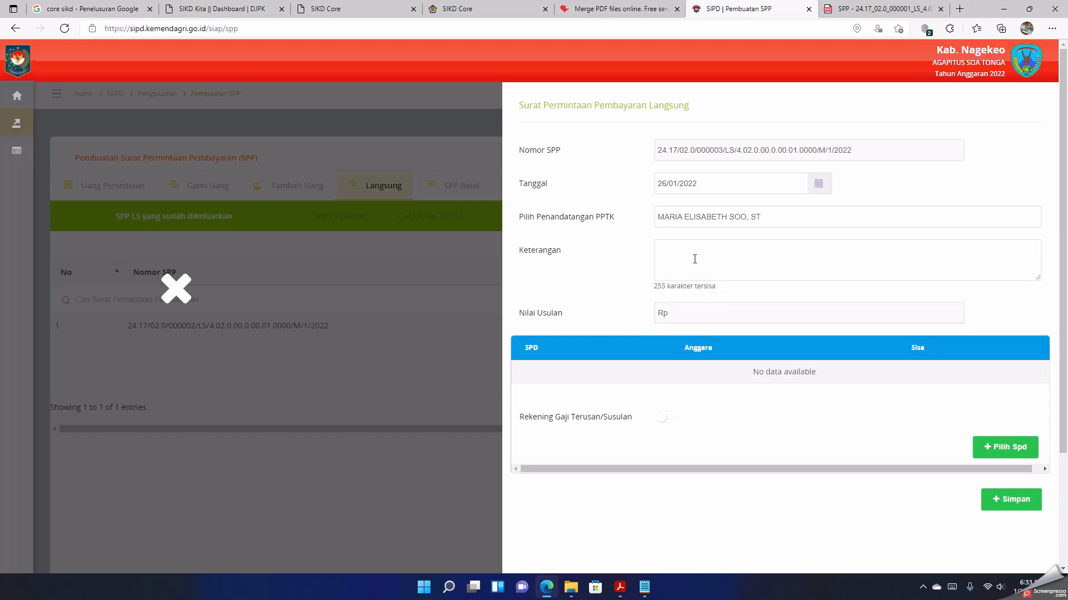
Step: Copy the January 2022 DPRD salary and allowance payment description from Notepad into the request's Keterangan field
{"action": "left_click", "coordinate": [644, 587]}
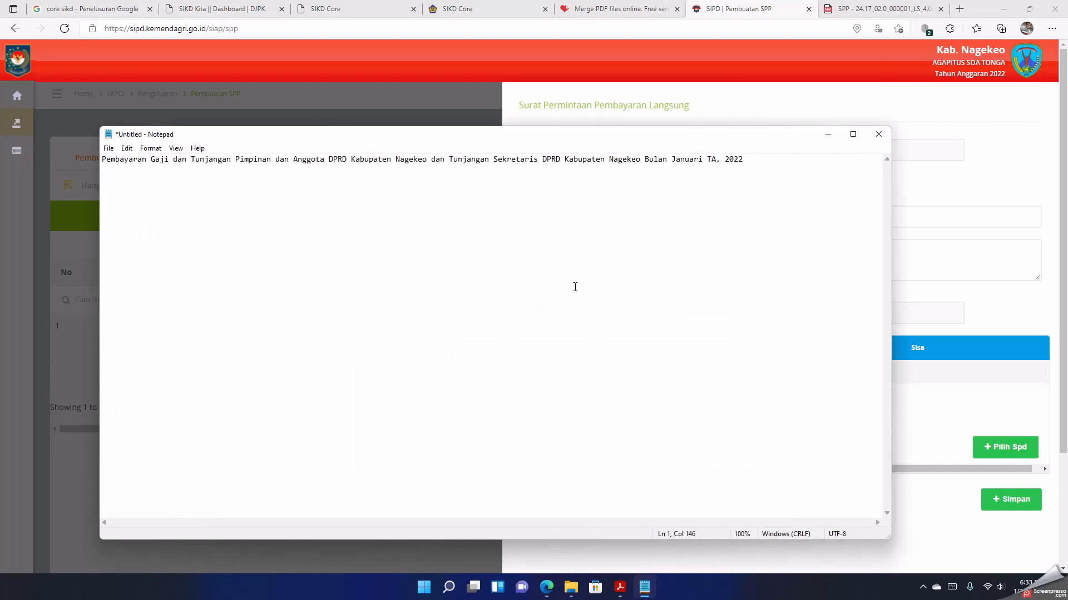
{"action": "left_click", "coordinate": [331, 159]}
{"action": "key", "text": "ctrl+a"}
{"action": "key", "text": "ctrl+c"}
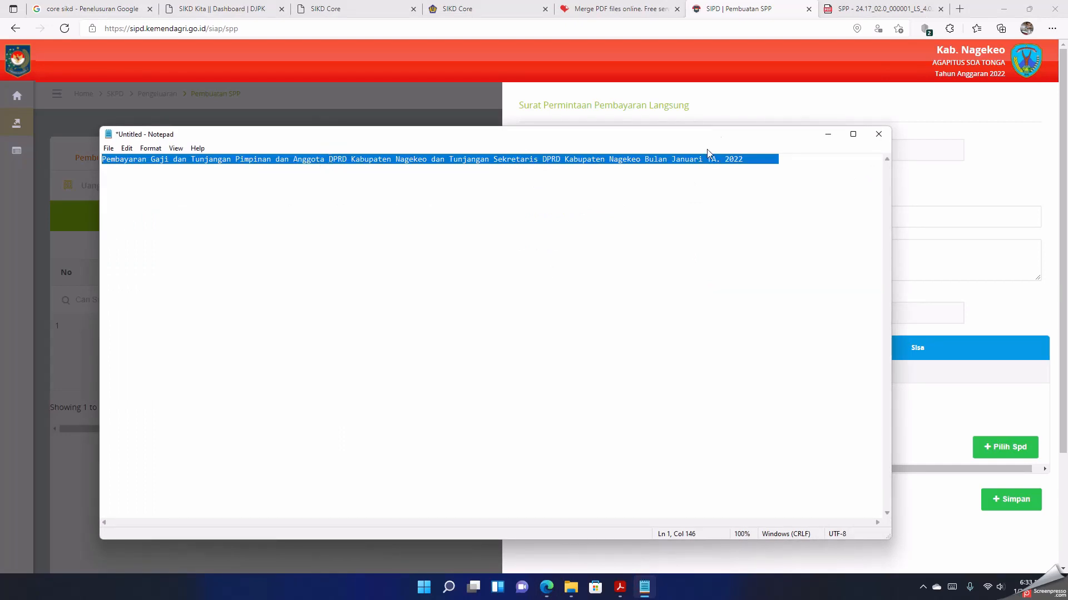
{"action": "left_click", "coordinate": [827, 136]}
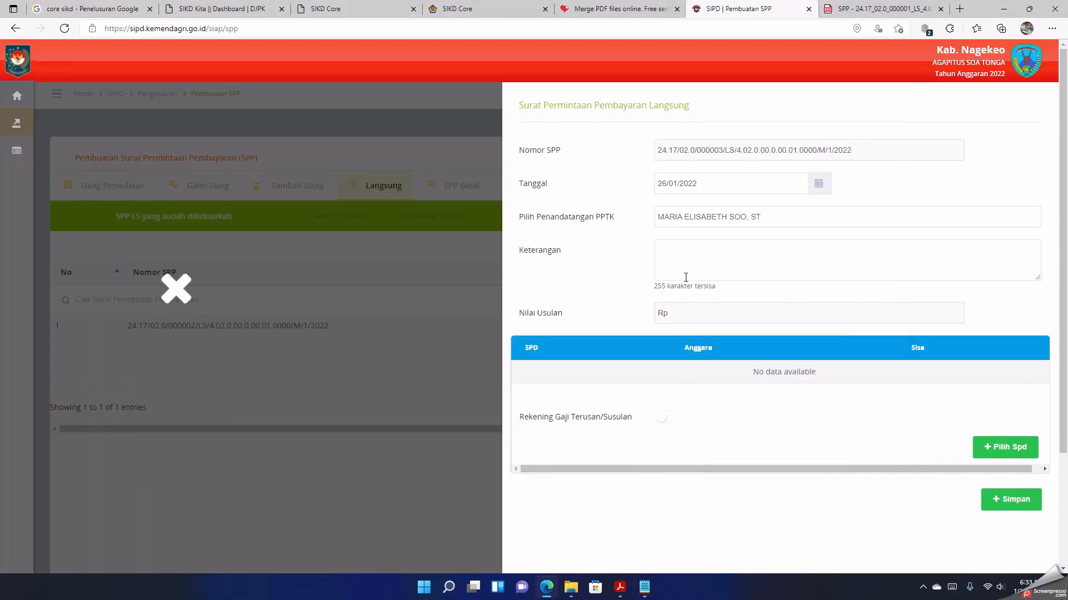
{"action": "left_click", "coordinate": [686, 257]}
{"action": "key", "text": "ctrl+v"}
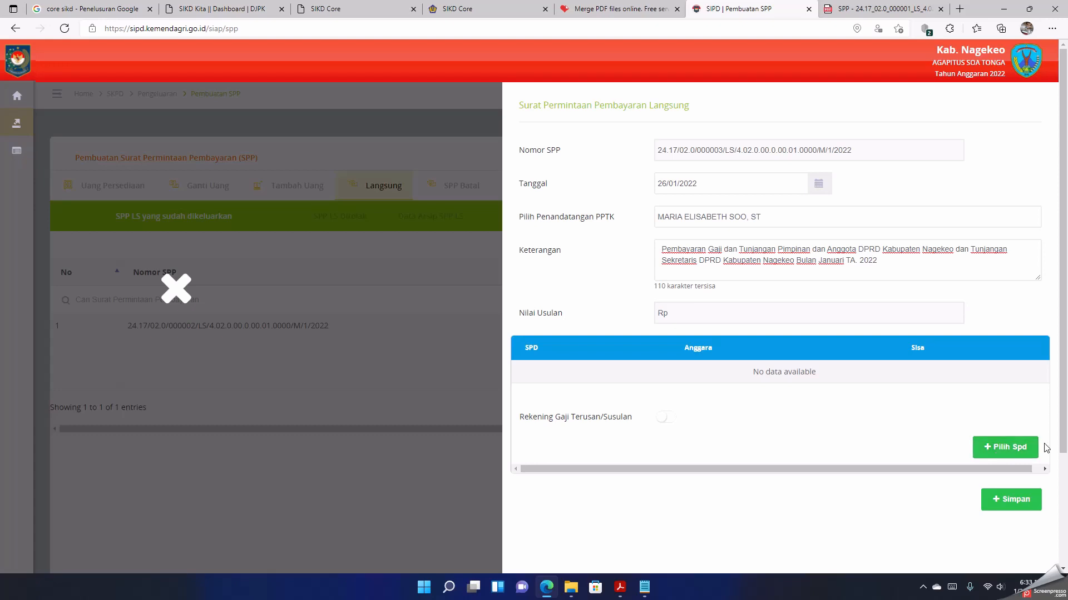
Step: Add the SPD dated 2022-01-26 to the payment request and expand its list of activities
{"action": "left_click", "coordinate": [1019, 447]}
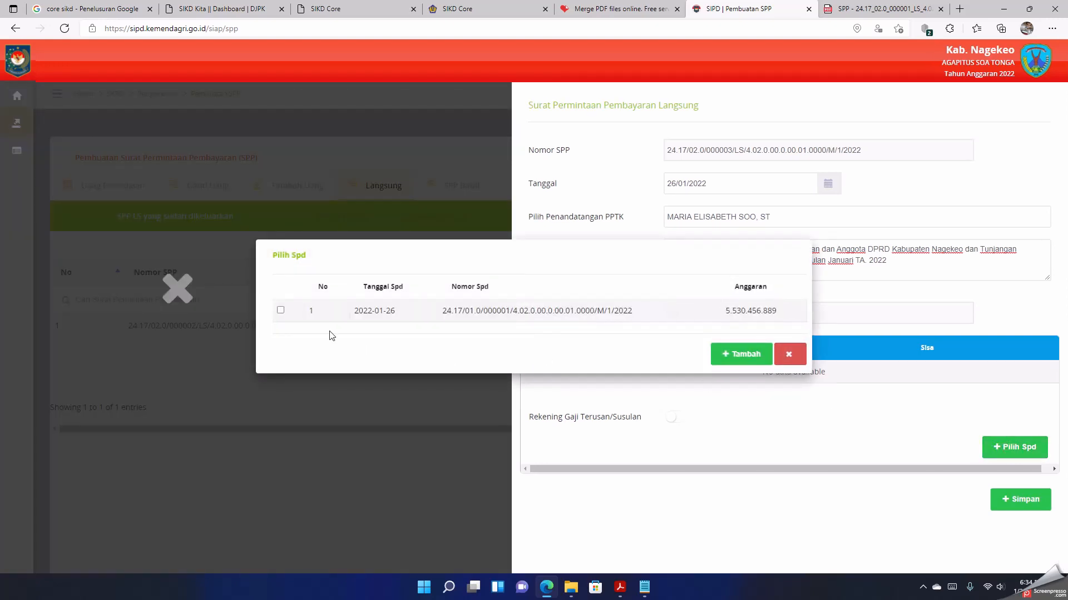
{"action": "left_click", "coordinate": [280, 310]}
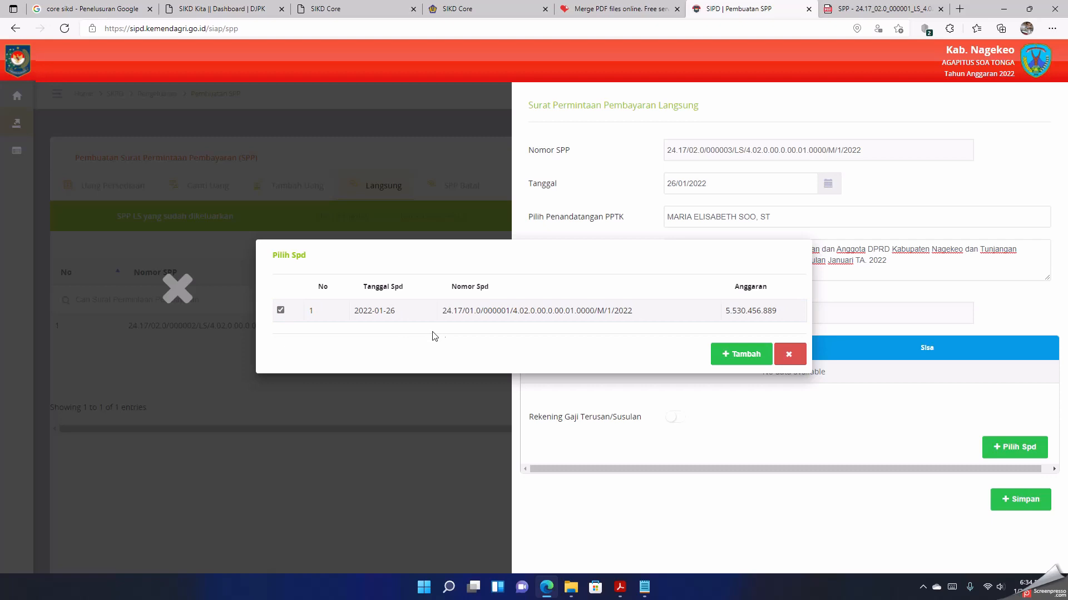
{"action": "left_click", "coordinate": [743, 354]}
{"action": "scroll", "coordinate": [745, 354], "scroll_direction": "down", "scroll_amount": 1}
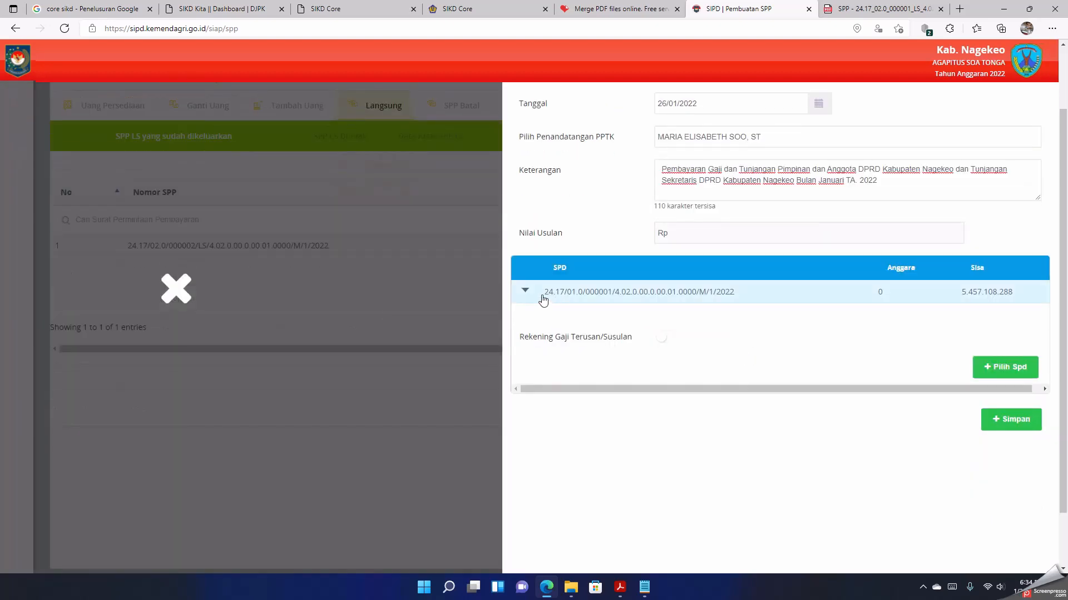
{"action": "left_click", "coordinate": [526, 295]}
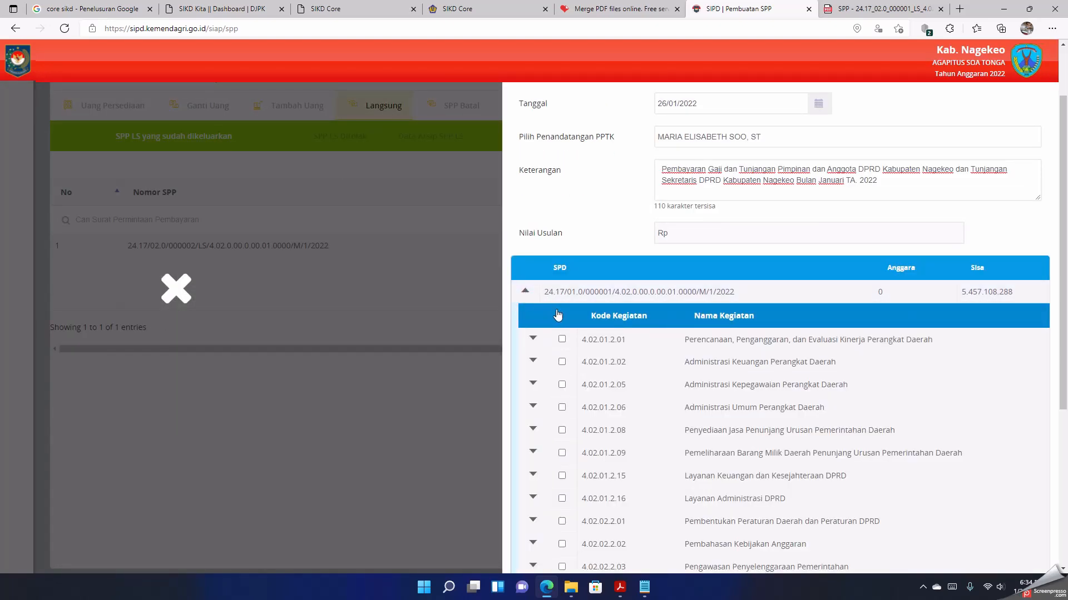
{"action": "scroll", "coordinate": [559, 312], "scroll_direction": "down", "scroll_amount": 1}
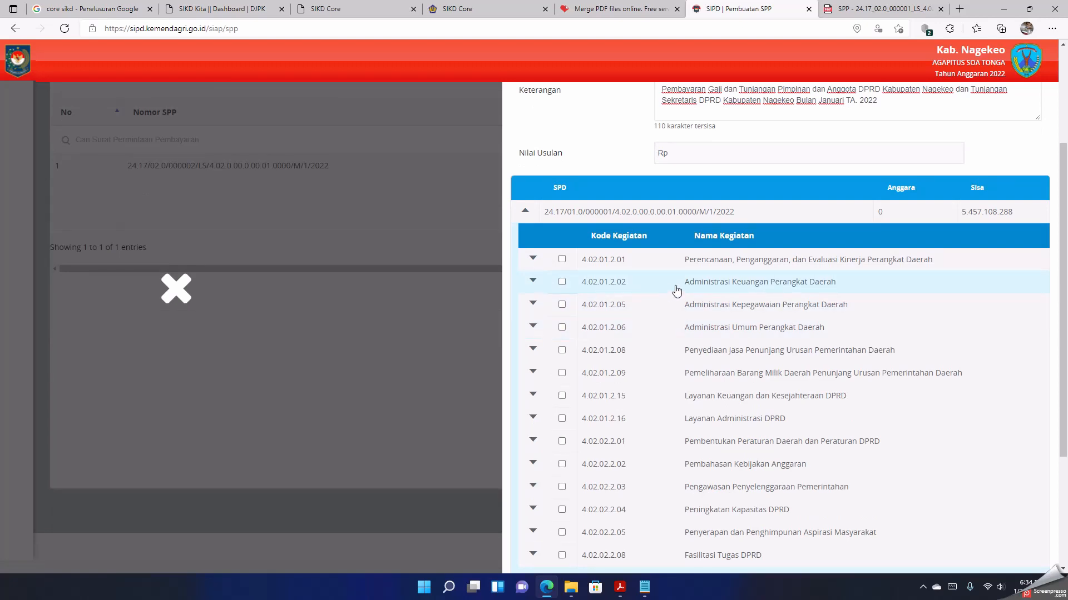
{"action": "left_click", "coordinate": [533, 281]}
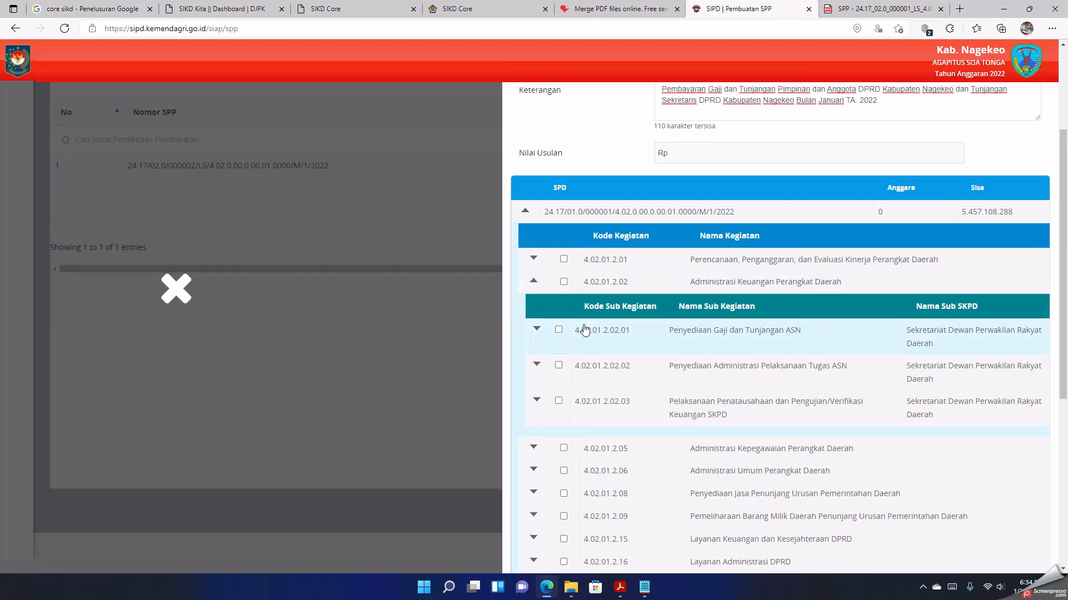
{"action": "left_click", "coordinate": [533, 281]}
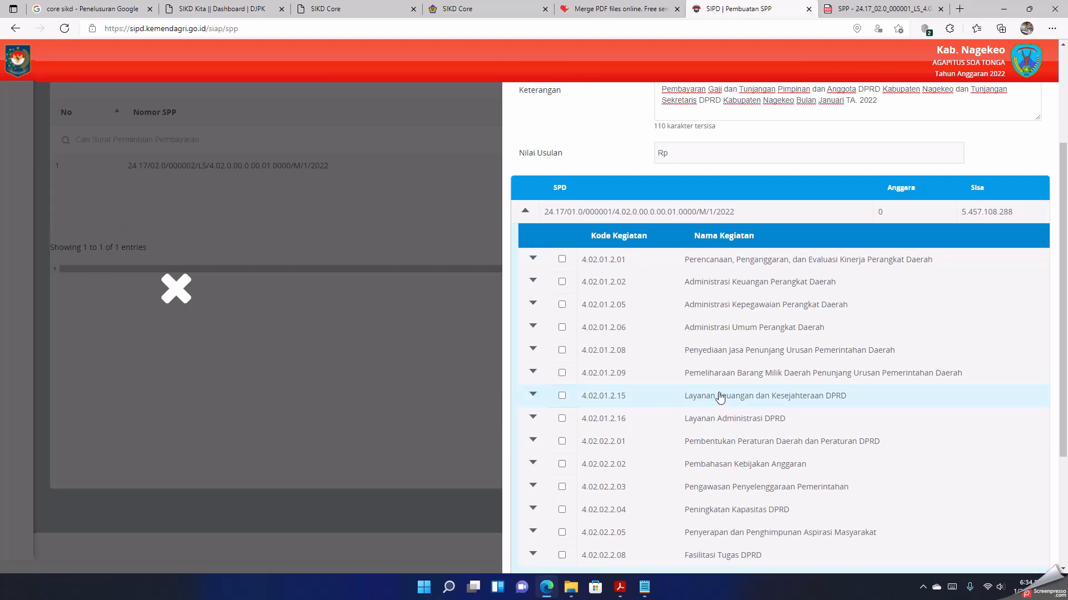
Step: Expand the activity Layanan Keuangan dan Kesejahteraan DPRD and list the accounts of its sub-activity Penyelenggaraan Administrasi Keuangan DPRD
{"action": "left_click", "coordinate": [532, 396]}
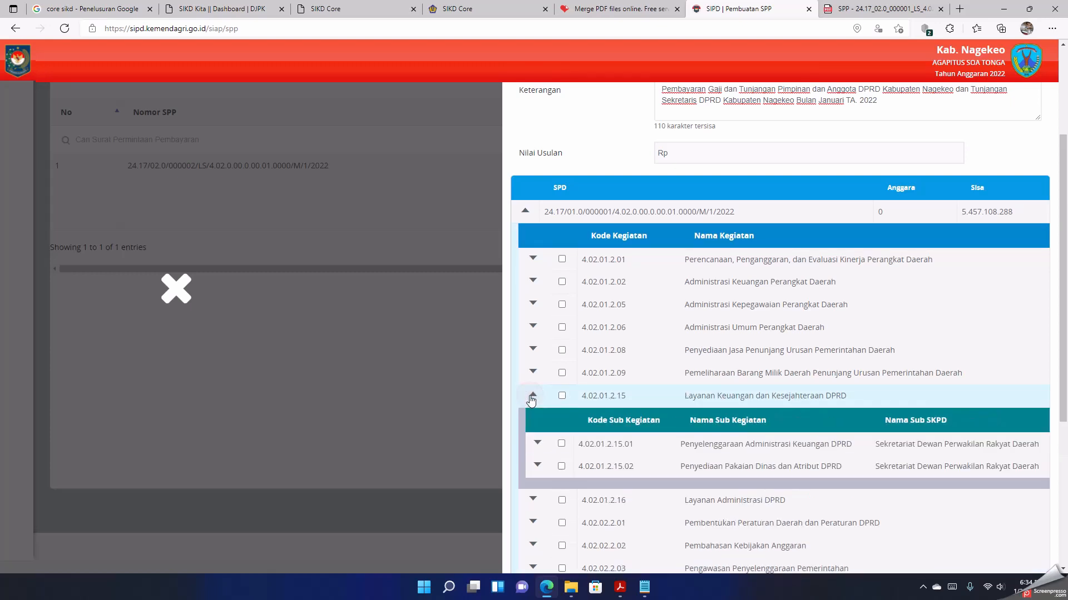
{"action": "scroll", "coordinate": [531, 400], "scroll_direction": "down", "scroll_amount": 3}
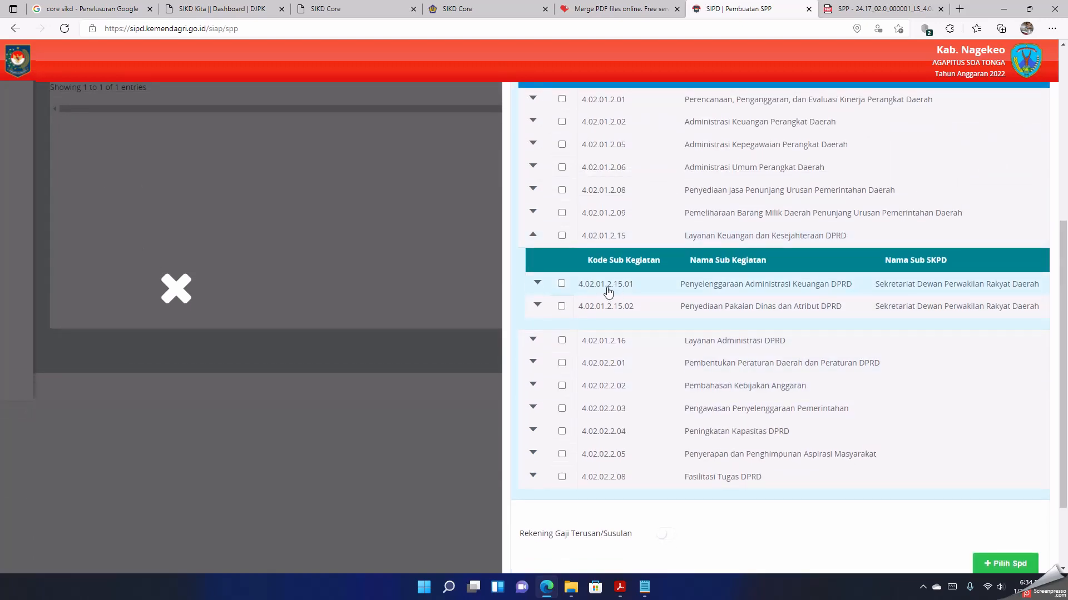
{"action": "left_click", "coordinate": [537, 283]}
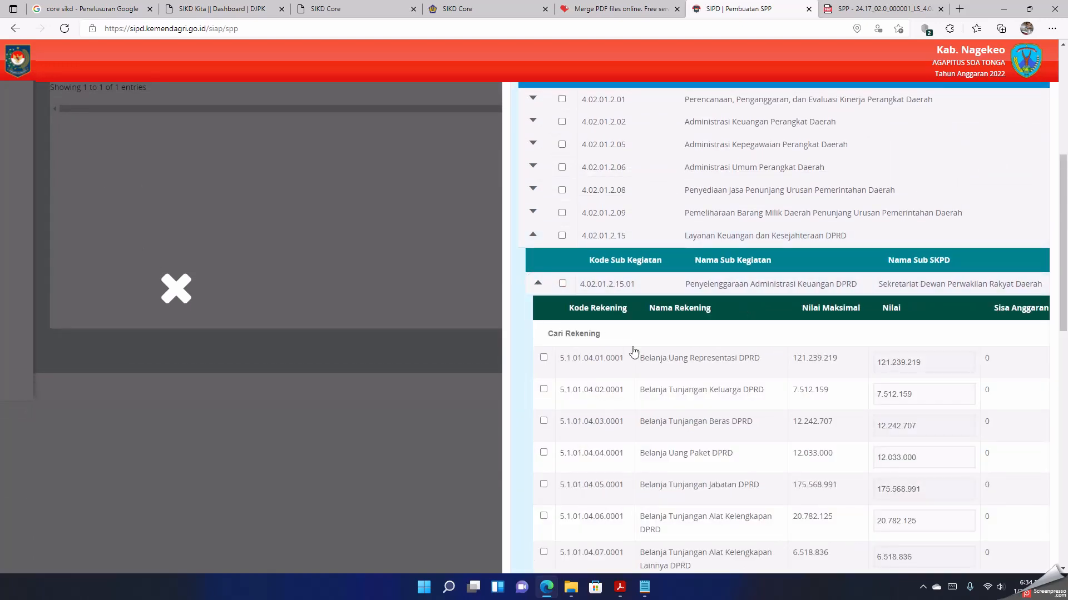
{"action": "scroll", "coordinate": [634, 351], "scroll_direction": "down", "scroll_amount": 3}
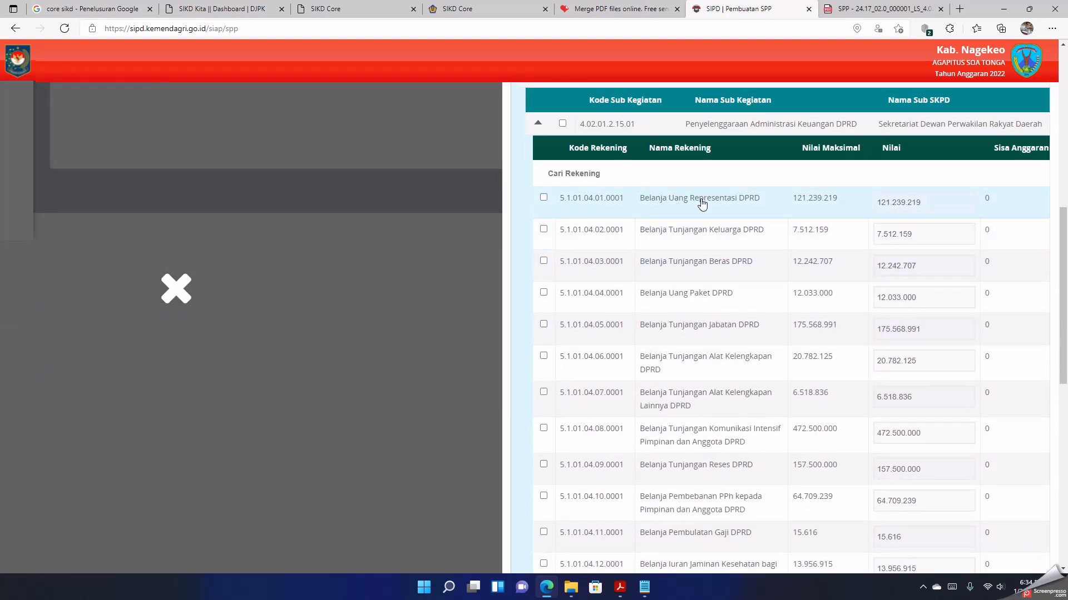
{"action": "left_click", "coordinate": [925, 202]}
{"action": "scroll", "coordinate": [558, 154], "scroll_direction": "down", "scroll_amount": 5}
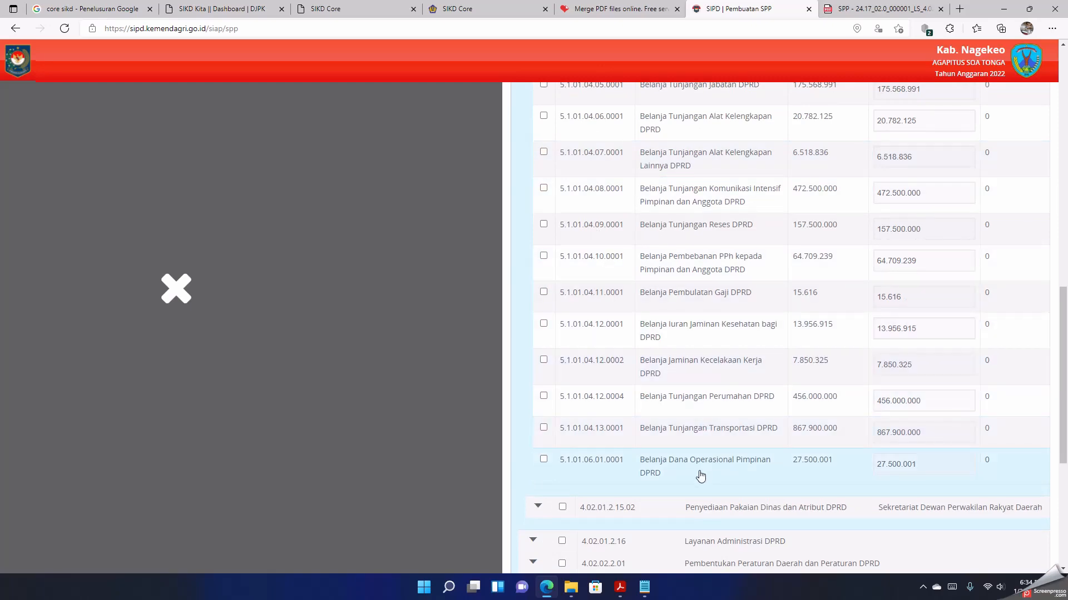
Step: Select all accounts of Penyelenggaraan Administrasi Keuangan DPRD except Tunjangan Reses, Jaminan Kecelakaan Kerja and Dana Operasional Pimpinan
{"action": "scroll", "coordinate": [611, 310], "scroll_direction": "up", "scroll_amount": 6}
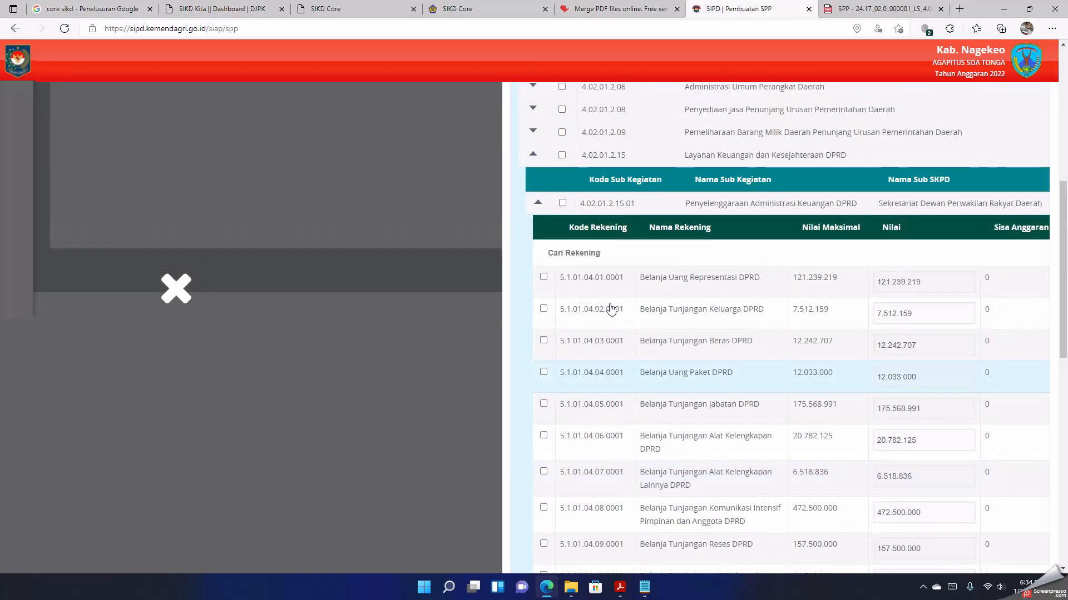
{"action": "left_click", "coordinate": [563, 205]}
{"action": "scroll", "coordinate": [637, 372], "scroll_direction": "down", "scroll_amount": 6}
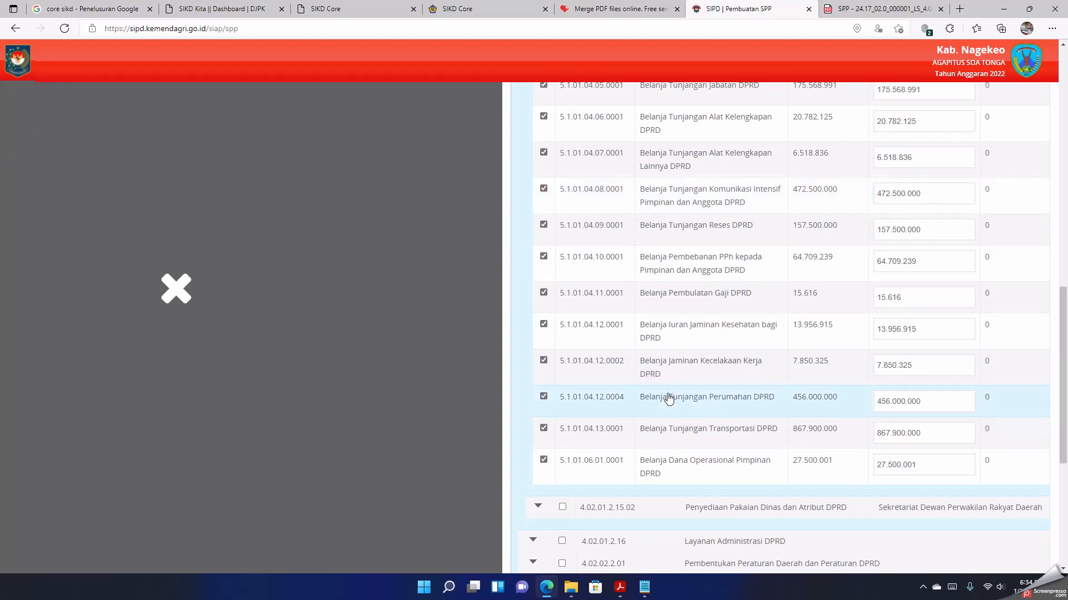
{"action": "left_click", "coordinate": [543, 225]}
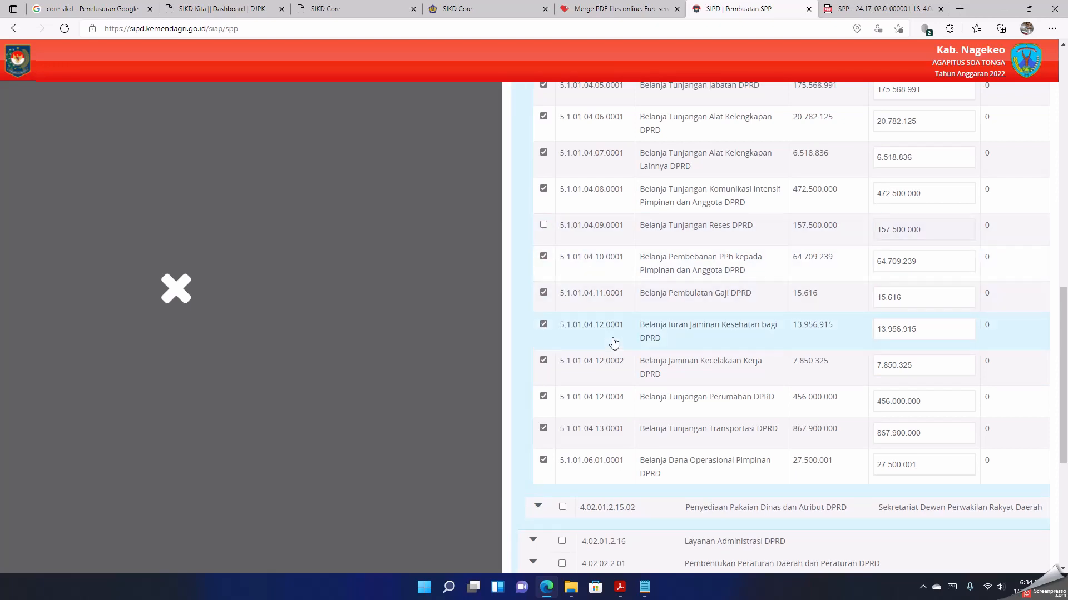
{"action": "left_click", "coordinate": [544, 364]}
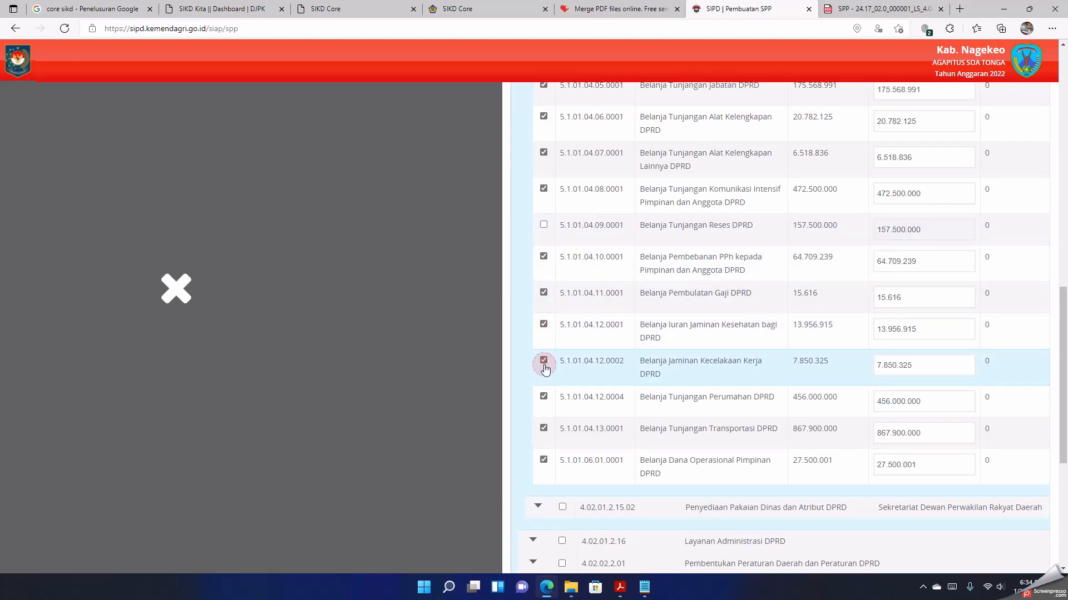
{"action": "left_click", "coordinate": [545, 365]}
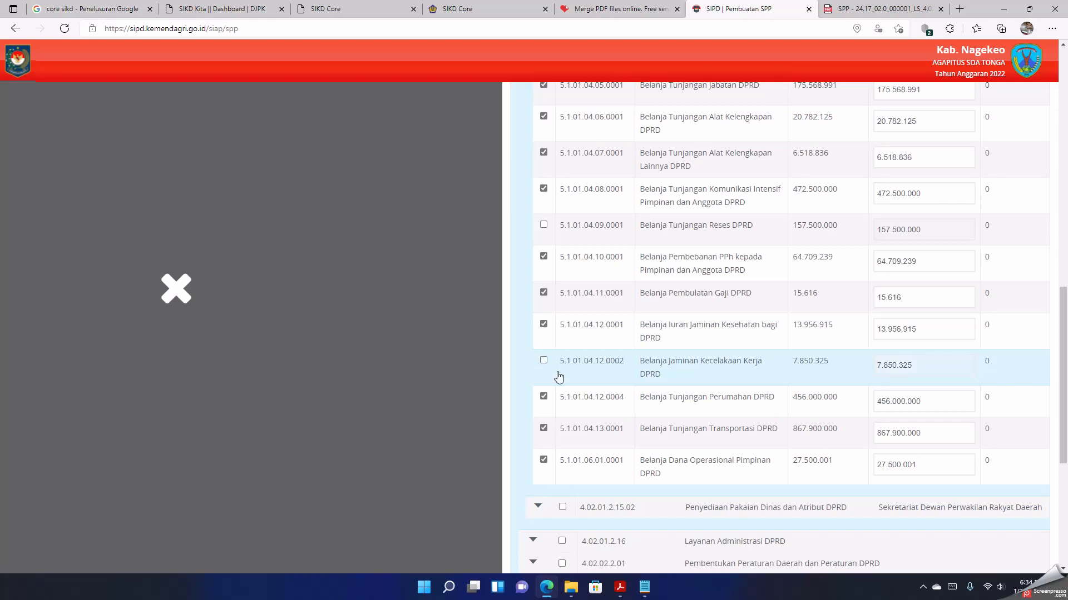
{"action": "left_click", "coordinate": [545, 462]}
Step: Set the amount of Belanja Uang Representasi DPRD to 40.110.000 and Belanja Tunjangan Keluarga DPRD to 2.488.500
{"action": "scroll", "coordinate": [679, 372], "scroll_direction": "up", "scroll_amount": 5}
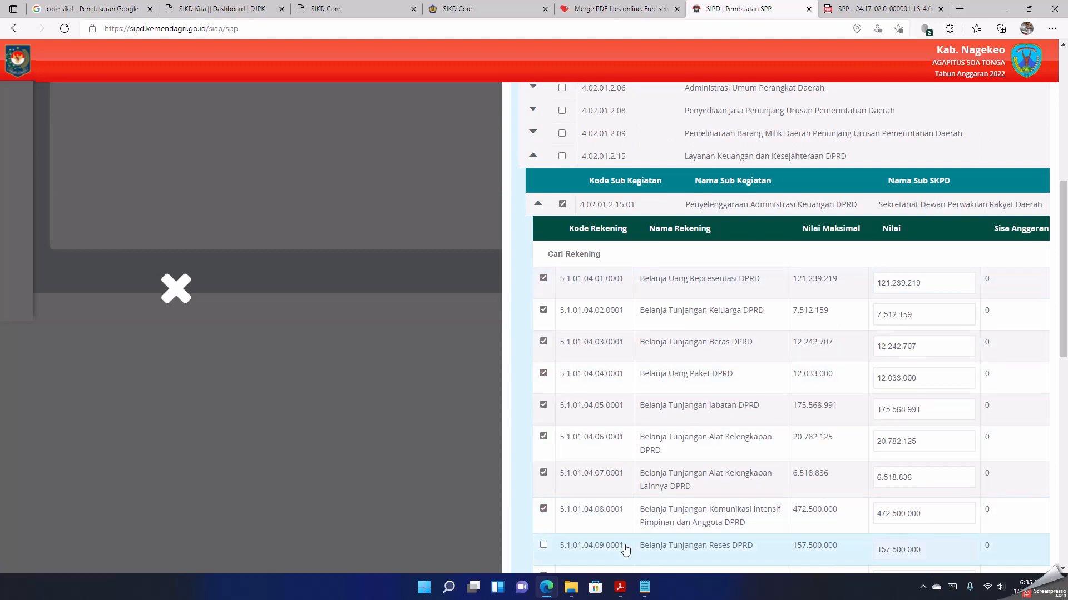
{"action": "left_click", "coordinate": [934, 282]}
{"action": "double_click", "coordinate": [933, 283]}
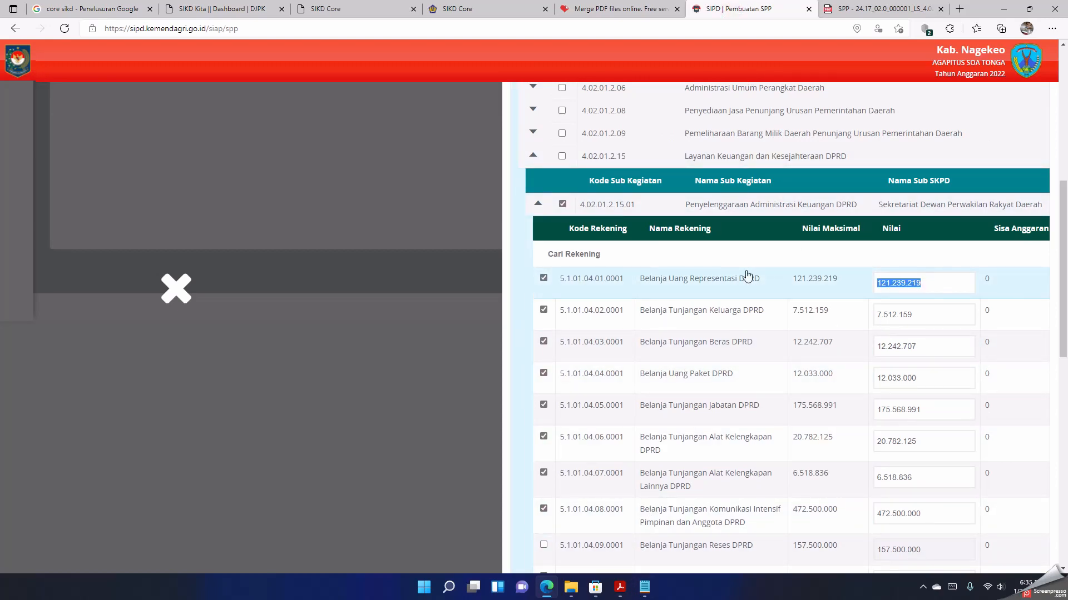
{"action": "type", "text": "40.110.000"}
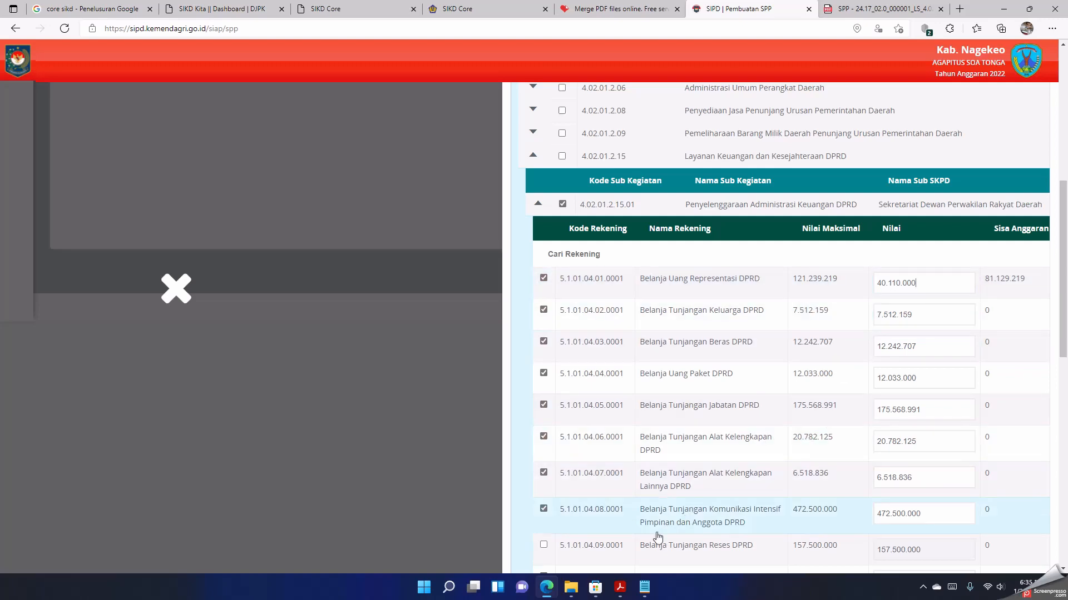
{"action": "left_click", "coordinate": [919, 315]}
{"action": "left_click_drag", "start_coordinate": [919, 315], "coordinate": [638, 316]}
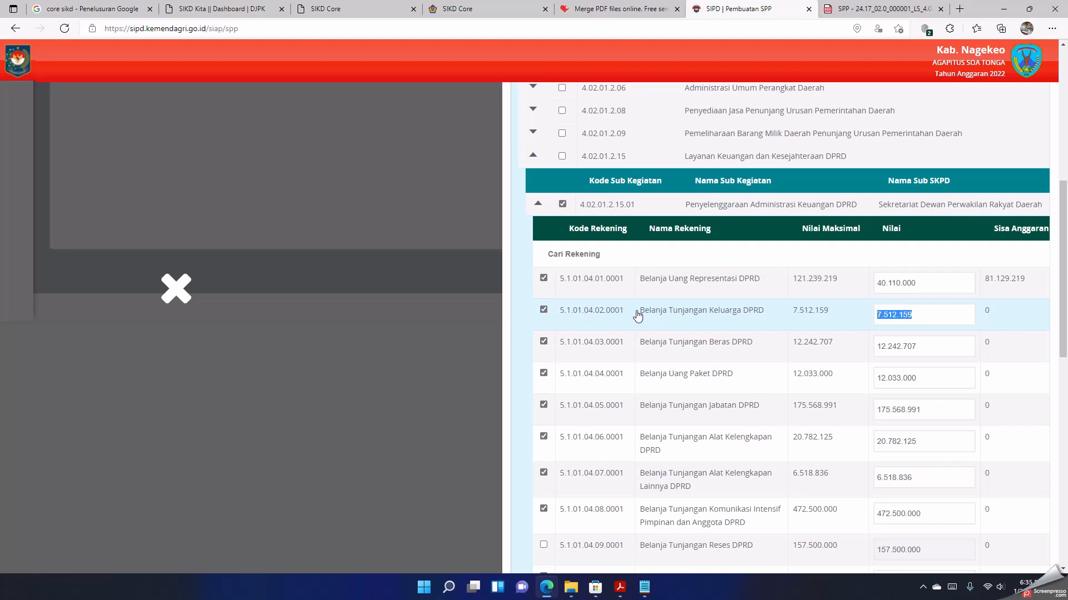
{"action": "type", "text": "2488500"}
Step: Set the amount of Belanja Tunjangan Beras DPRD to 4.055.520 and Belanja Uang Paket DPRD to 4.011.000
{"action": "left_click_drag", "start_coordinate": [917, 347], "coordinate": [756, 336]}
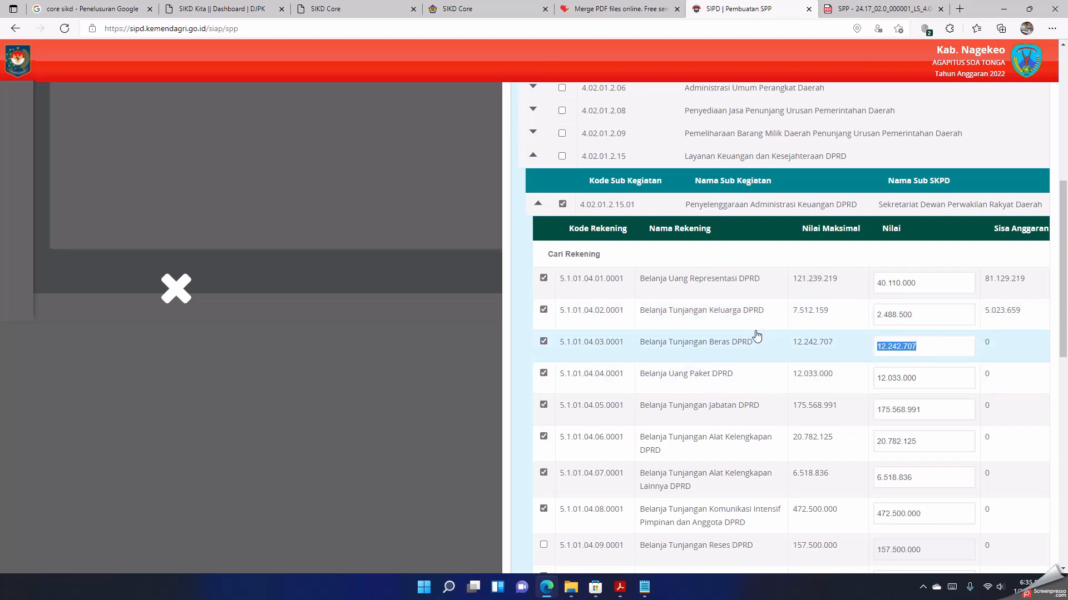
{"action": "type", "text": "4.055.520"}
{"action": "key", "text": "Tab"}
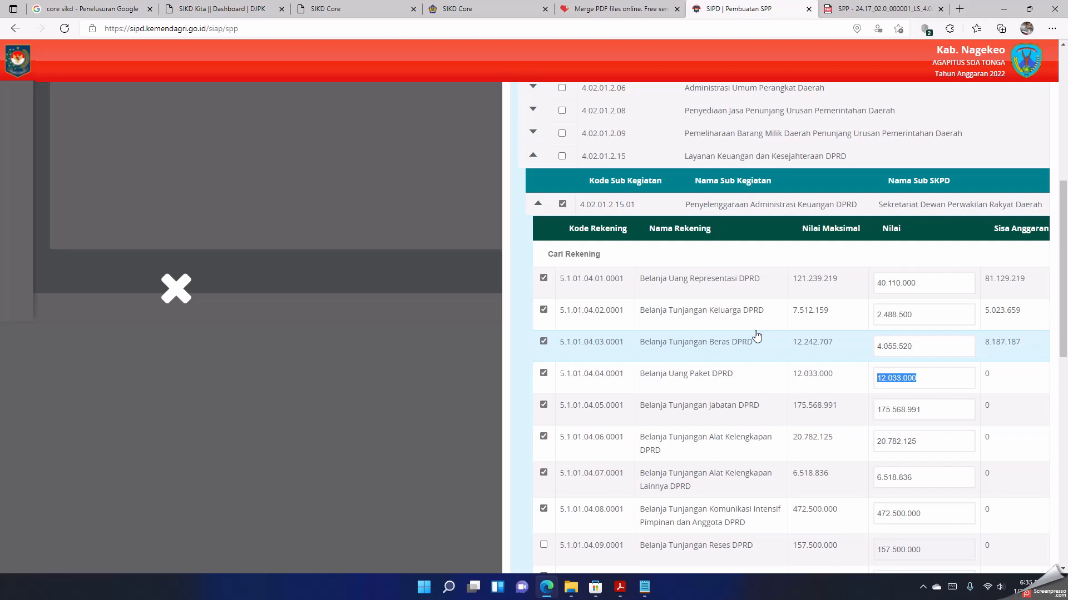
{"action": "type", "text": "4011000"}
{"action": "key", "text": "Tab"}
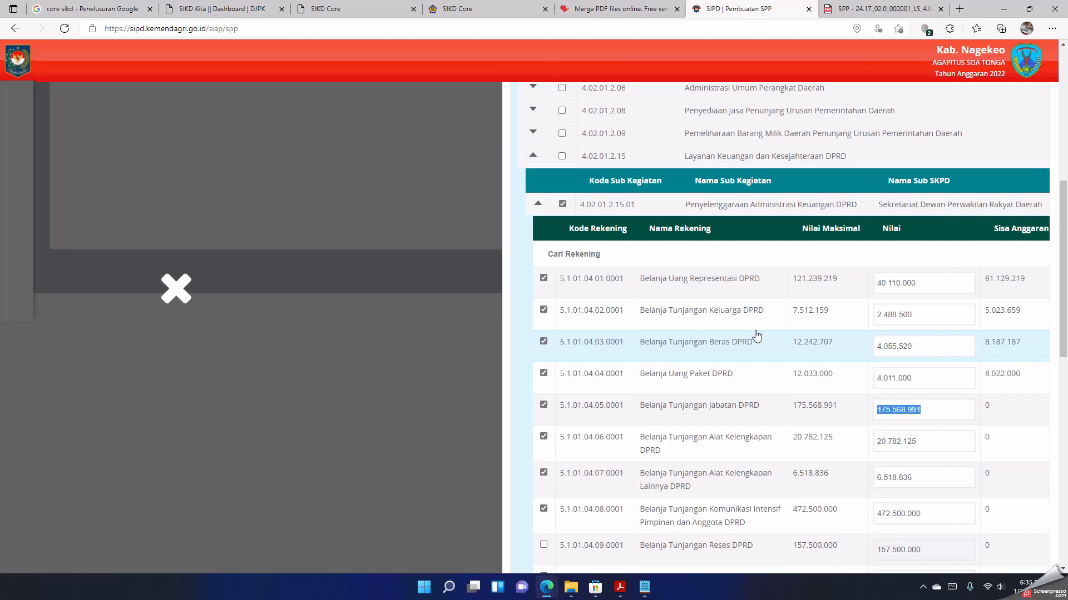
Step: Set the amount of Belanja Tunjangan Jabatan DPRD to 58.159.500 and Belanja Tunjangan Alat Kelengkapan DPRD to 5.937.750
{"action": "type", "text": "5"}
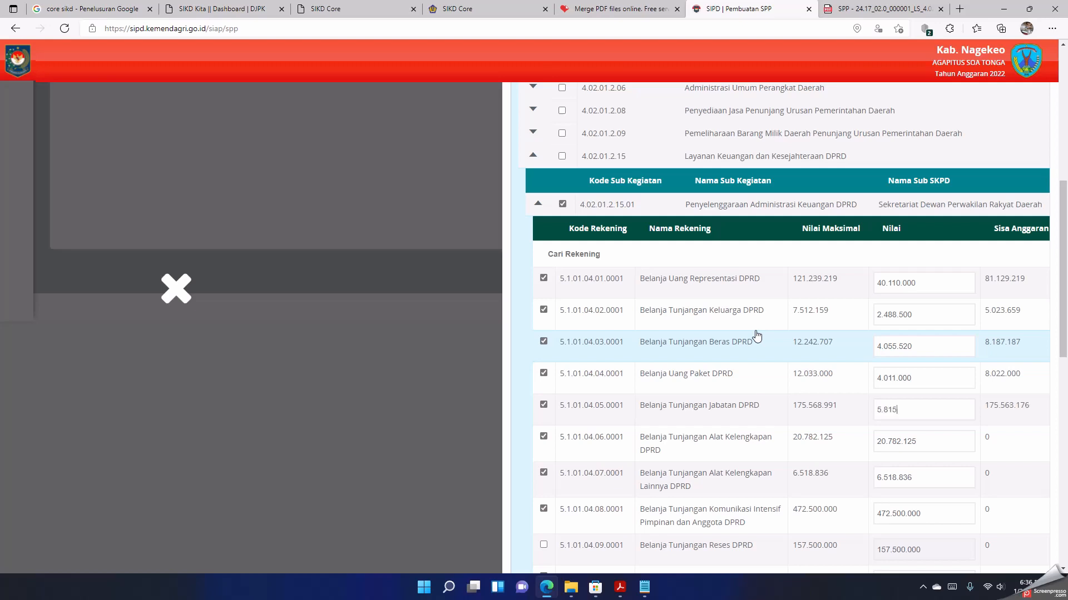
{"action": "type", "text": "8.159.500"}
{"action": "key", "text": "Tab"}
{"action": "type", "text": "5.937.750"}
{"action": "key", "text": "Tab"}
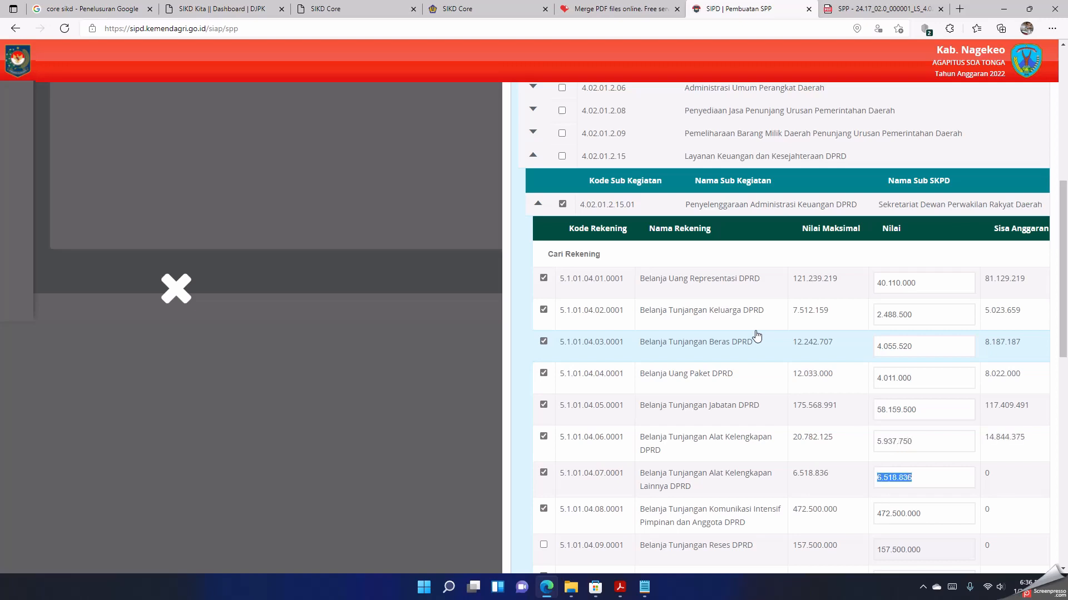
Step: Set the amount of Tunjangan Alat Kelengkapan Lainnya DPRD to 1.050.525 and Tunjangan Komunikasi Intensif Pimpinan dan Anggota DPRD to 157.500.000
{"action": "type", "text": "1.050.525"}
{"action": "key", "text": "Tab"}
{"action": "type", "text": "15"}
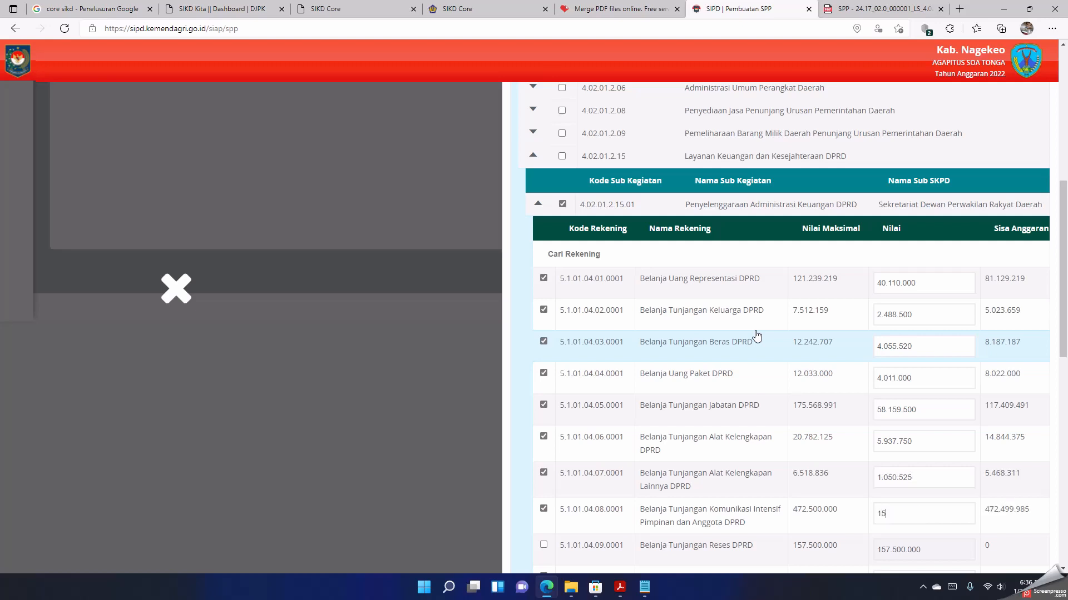
{"action": "type", "text": "7.500.000"}
{"action": "scroll", "coordinate": [757, 336], "scroll_direction": "down", "scroll_amount": 1}
{"action": "key", "text": "Tab"}
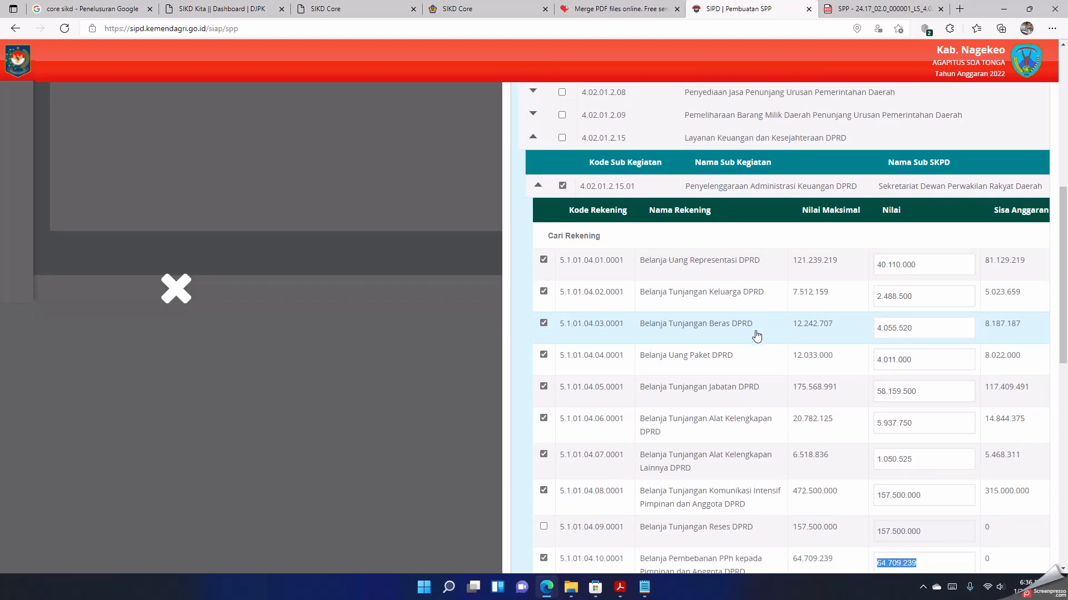
Step: Set the amount of Belanja Pembebanan PPh kepada Pimpinan dan Anggota DPRD to 12.868.189
{"action": "type", "text": "12.868.189"}
{"action": "key", "text": "Tab"}
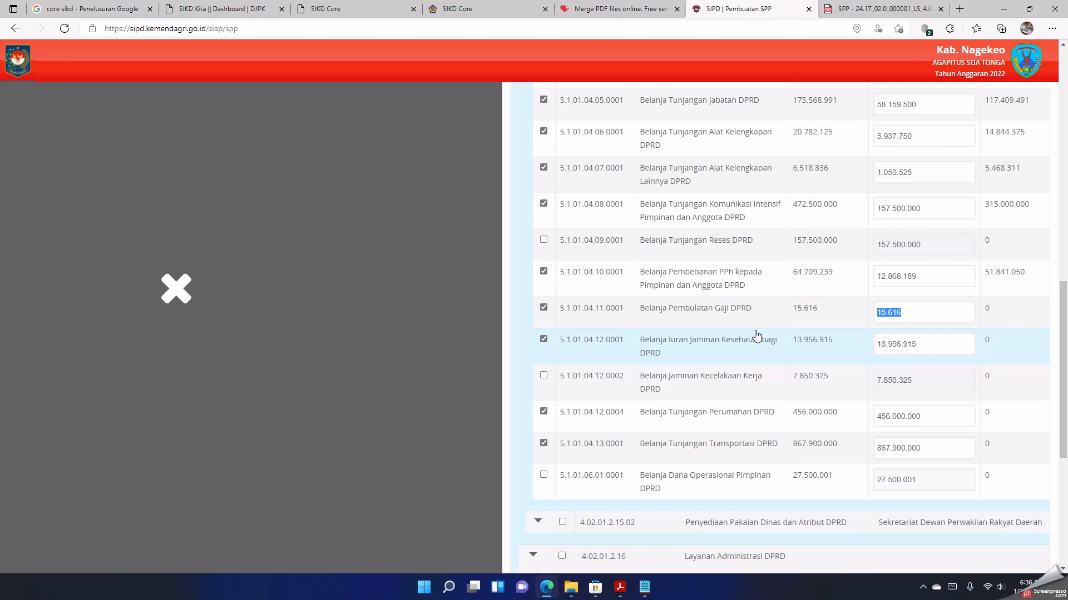
Step: Set the amount of Belanja Pembulatan Gaji DPRD to 1.140 and Belanja Iuran Jaminan Kesehatan bagi DPRD to 4.030.320
{"action": "type", "text": "1.140"}
{"action": "key", "text": "Tab"}
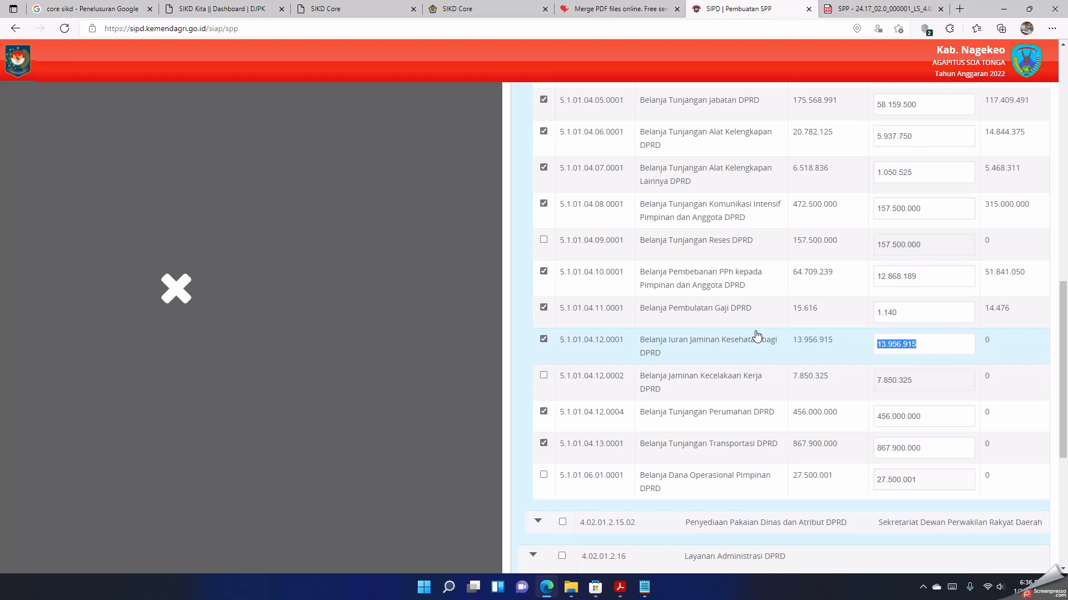
{"action": "type", "text": "4.030.320"}
{"action": "key", "text": "Tab"}
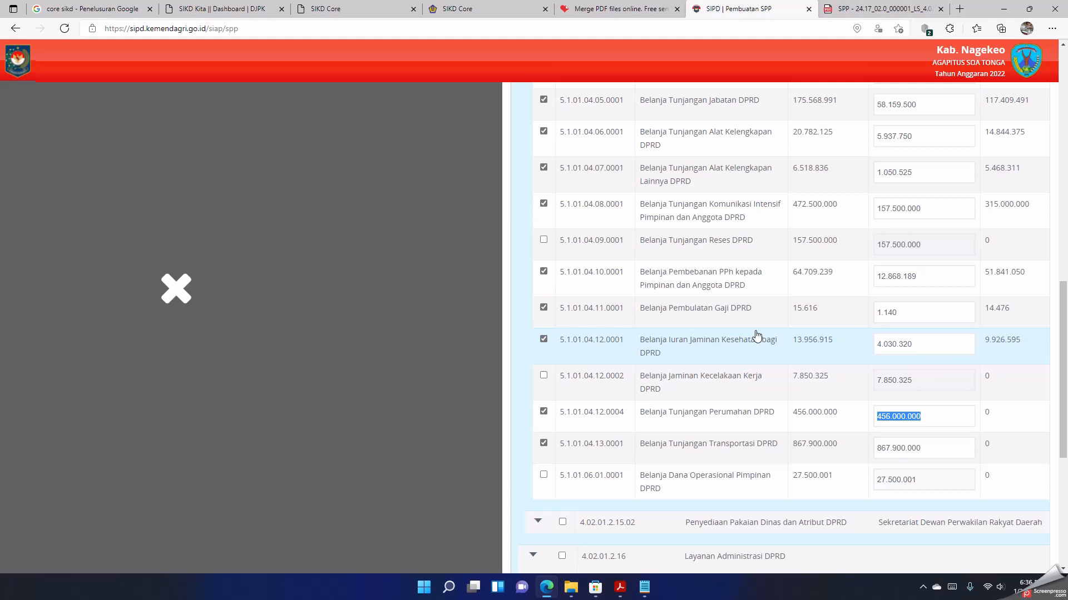
Step: Set the amount of Belanja Tunjangan Perumahan DPRD to 152.000.000 and Belanja Tunjangan Transportasi DPRD to 242.000.000
{"action": "type", "text": "152.000.000"}
{"action": "key", "text": "Tab"}
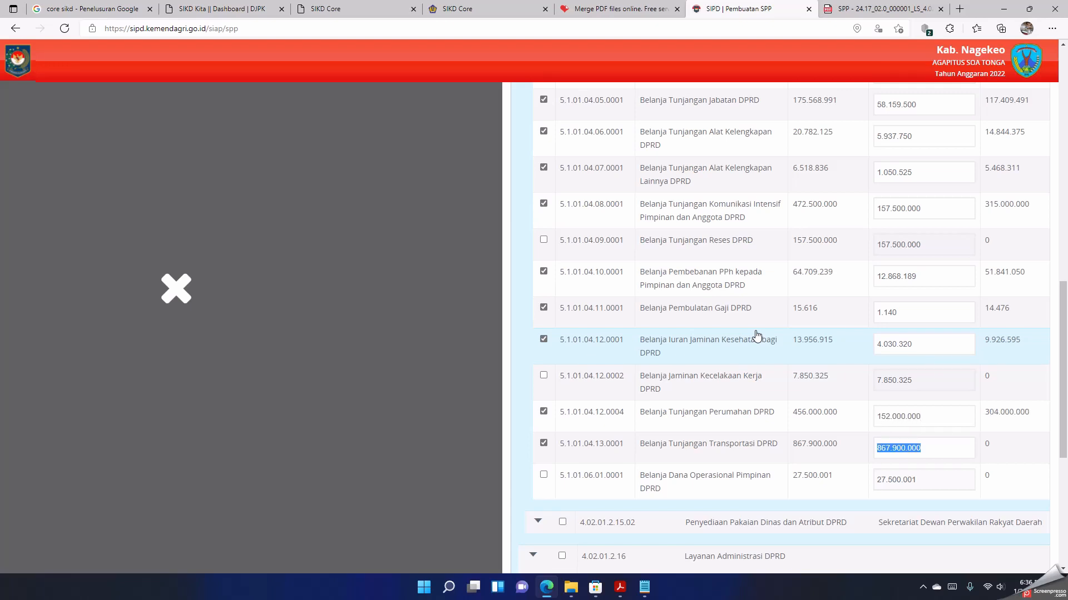
{"action": "type", "text": "242000000"}
Step: Review the selected accounts and their entered amounts under Penyelenggaraan Administrasi Keuangan DPRD
{"action": "scroll", "coordinate": [757, 336], "scroll_direction": "up", "scroll_amount": 3}
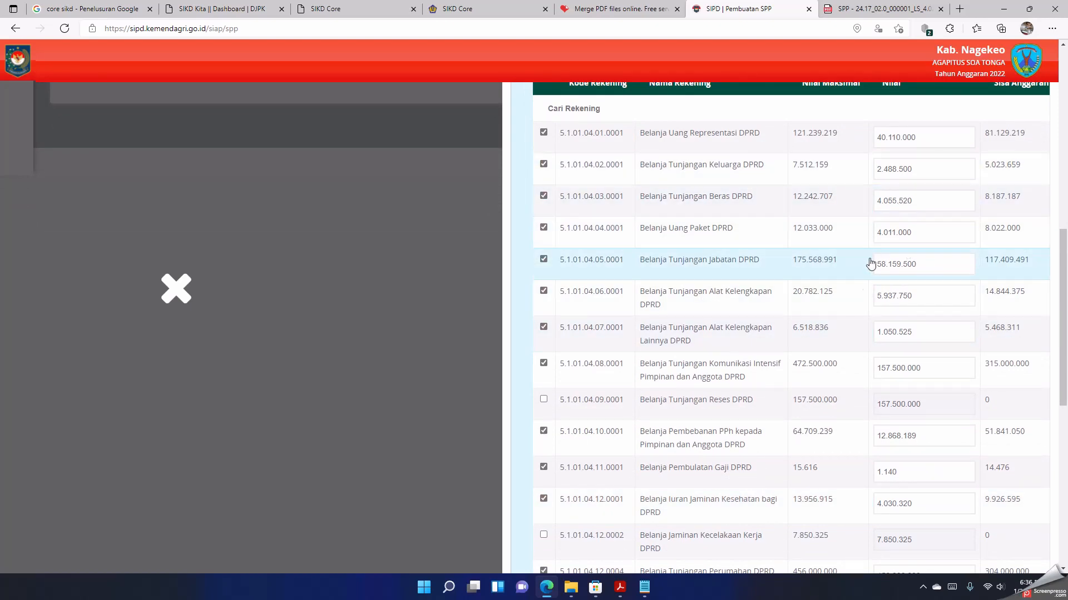
{"action": "scroll", "coordinate": [859, 300], "scroll_direction": "down", "scroll_amount": 2}
{"action": "scroll", "coordinate": [859, 301], "scroll_direction": "down", "scroll_amount": 2}
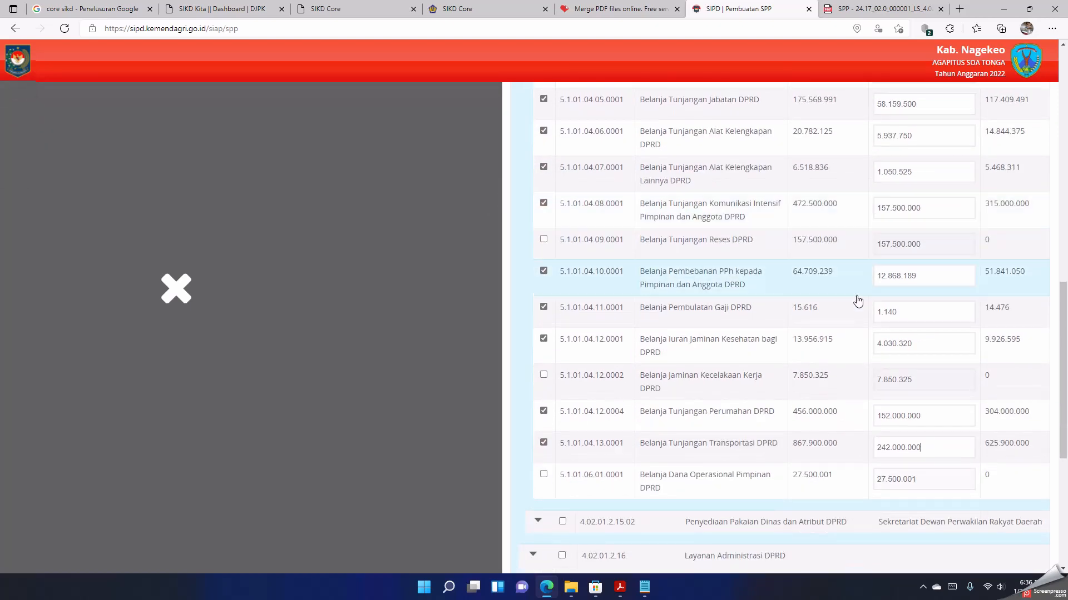
{"action": "scroll", "coordinate": [858, 301], "scroll_direction": "up", "scroll_amount": 2}
{"action": "scroll", "coordinate": [857, 301], "scroll_direction": "up", "scroll_amount": 3}
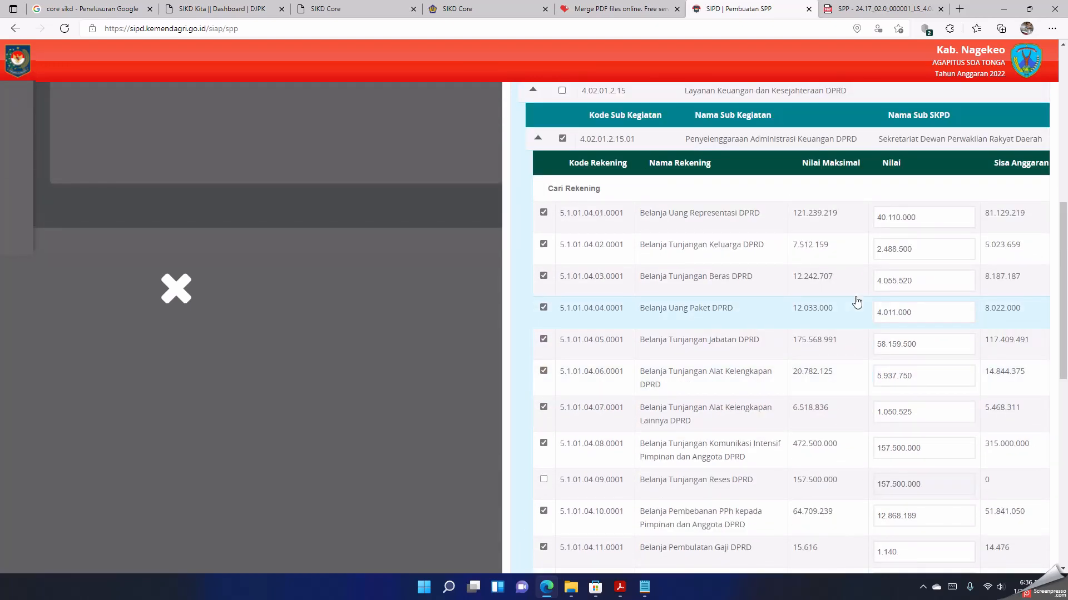
{"action": "scroll", "coordinate": [856, 302], "scroll_direction": "down", "scroll_amount": 5}
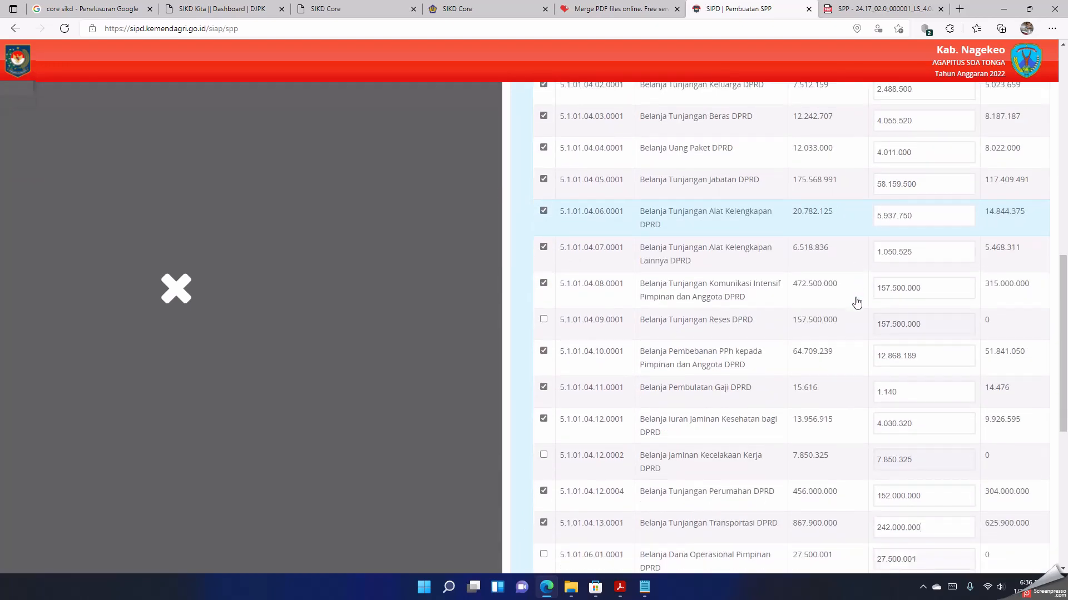
{"action": "scroll", "coordinate": [856, 302], "scroll_direction": "down", "scroll_amount": 2}
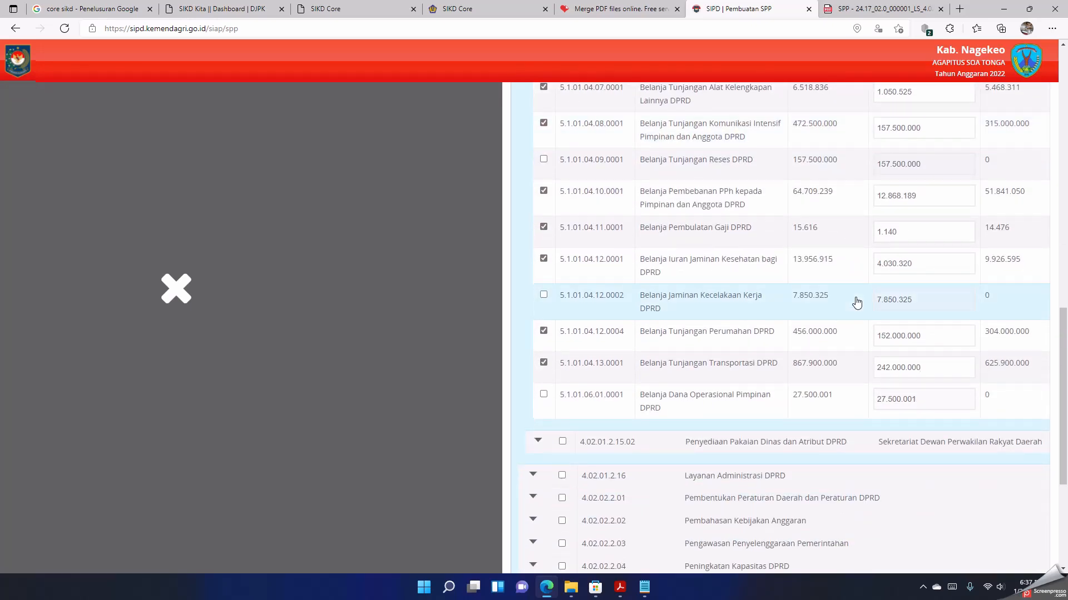
{"action": "scroll", "coordinate": [856, 302], "scroll_direction": "up", "scroll_amount": 5}
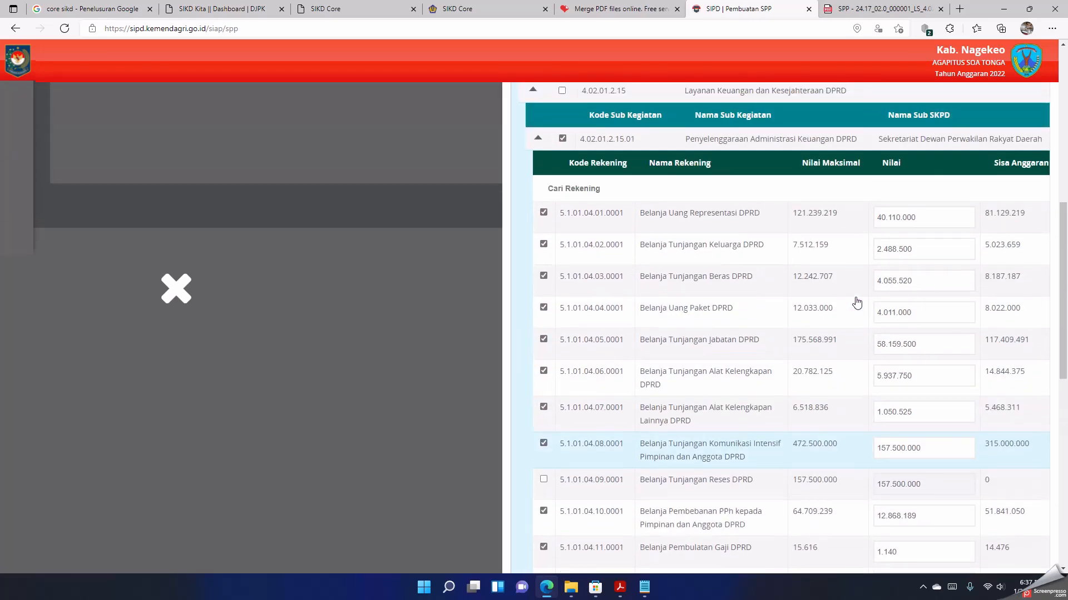
{"action": "scroll", "coordinate": [856, 302], "scroll_direction": "down", "scroll_amount": 10}
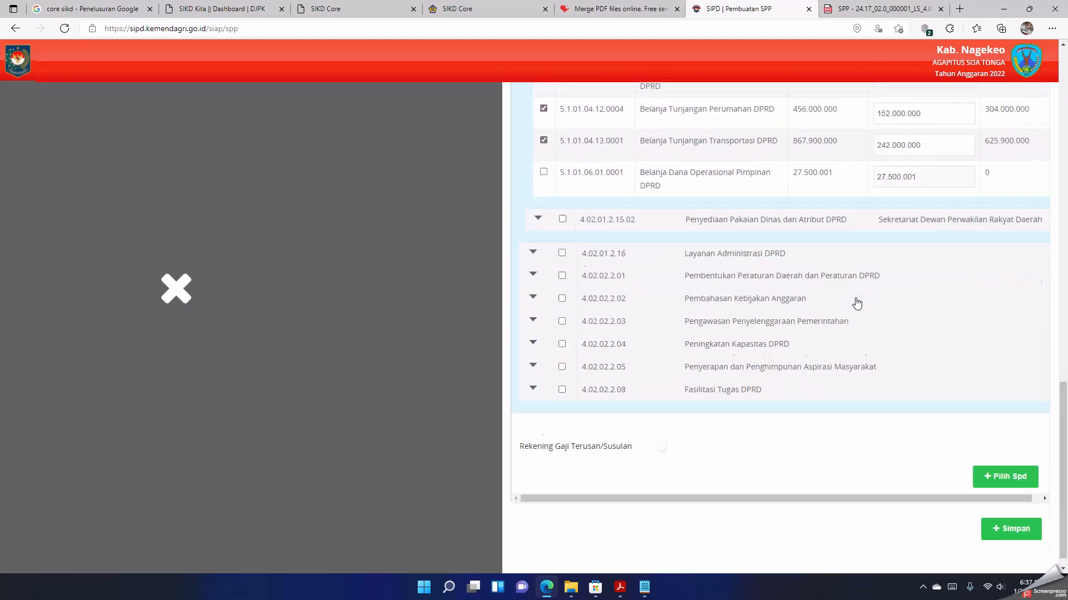
Step: Save the SPP LS and check its value in the Langsung list against the reference SPP PDF
{"action": "left_click", "coordinate": [1004, 519]}
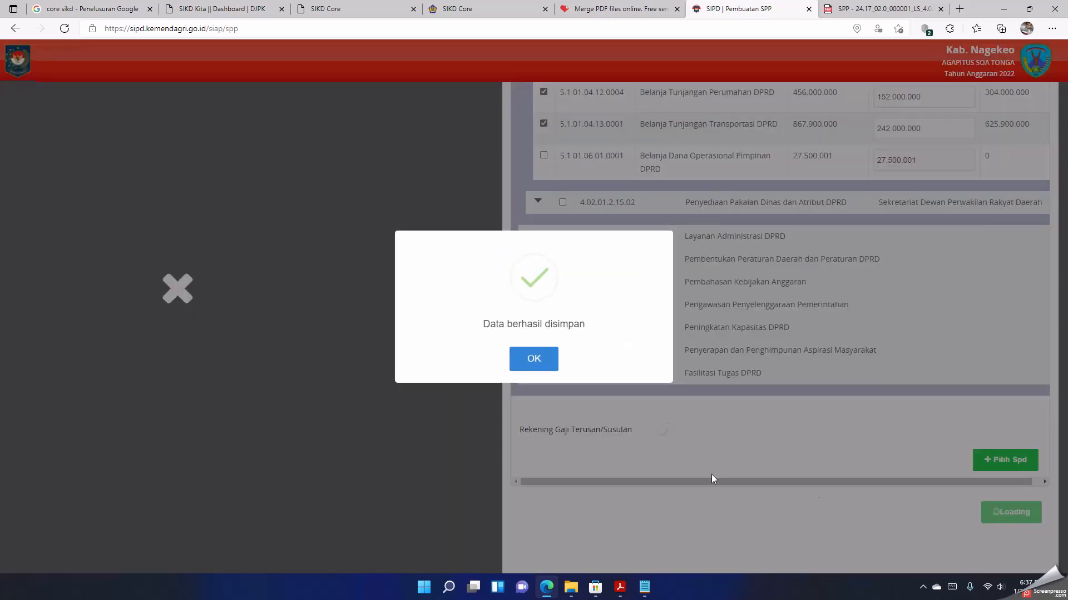
{"action": "left_click", "coordinate": [534, 362]}
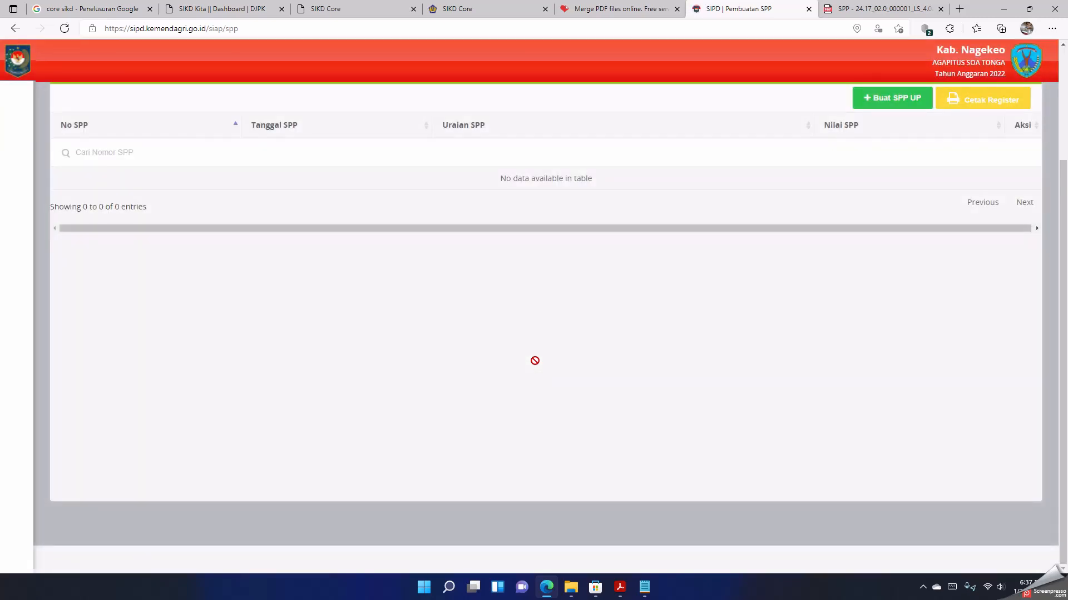
{"action": "scroll", "coordinate": [535, 361], "scroll_direction": "up", "scroll_amount": 3}
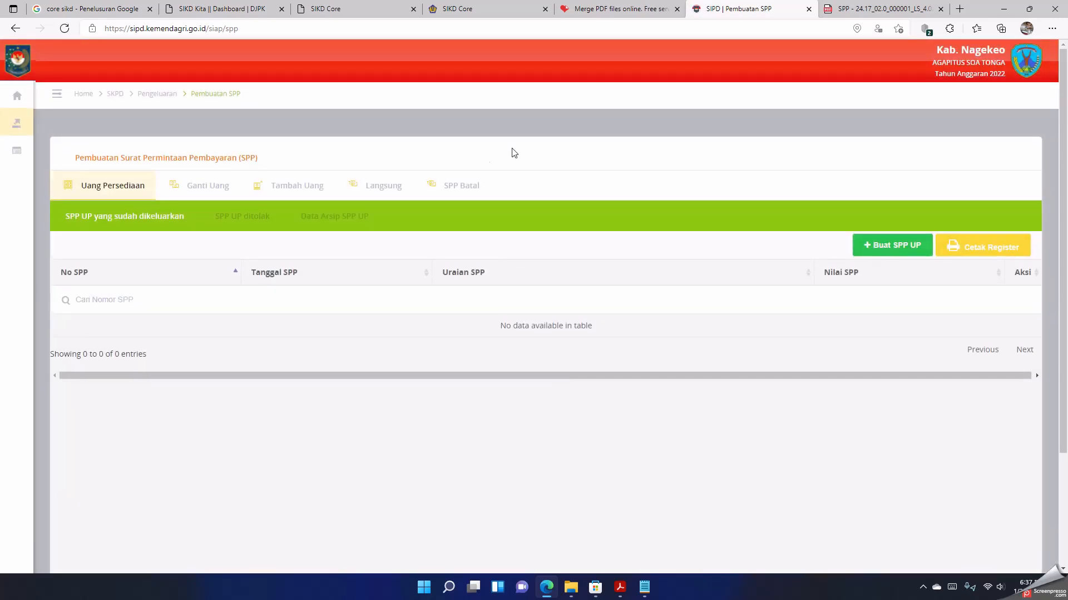
{"action": "left_click", "coordinate": [389, 185]}
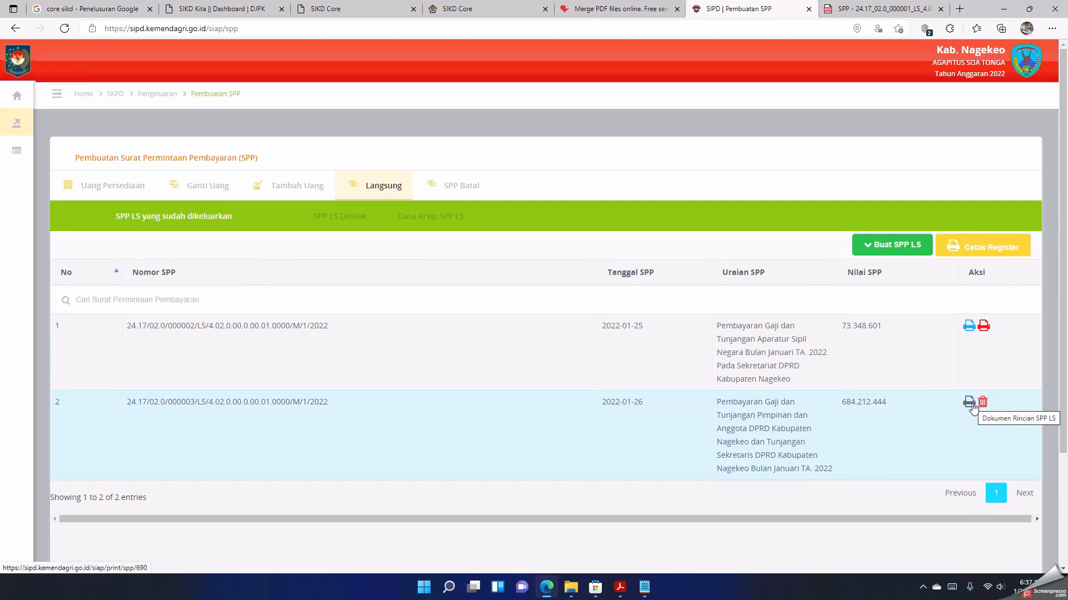
{"action": "left_click", "coordinate": [861, 10]}
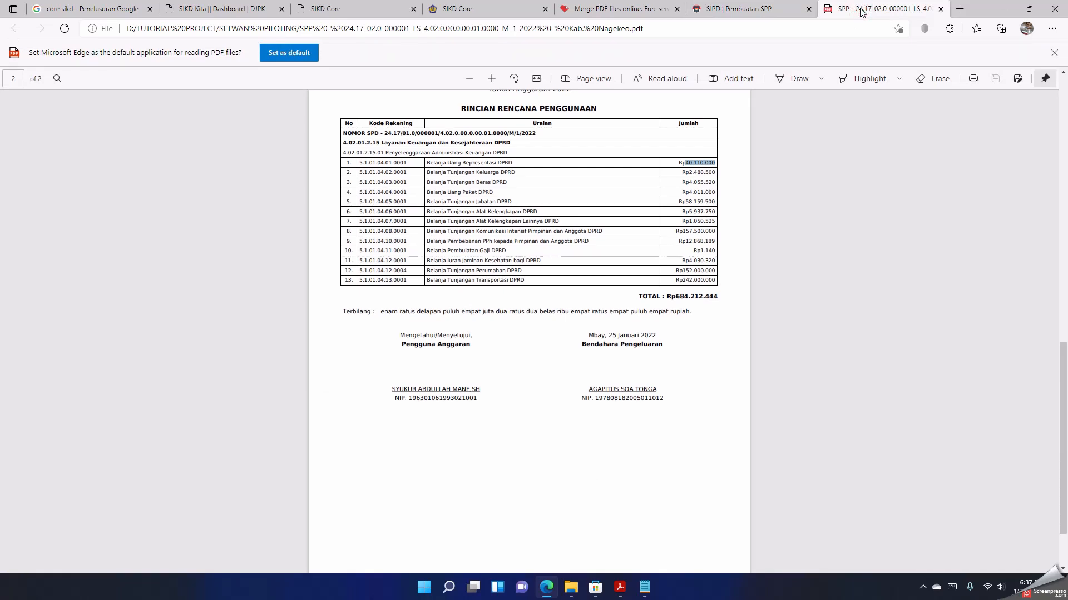
{"action": "left_click", "coordinate": [739, 9]}
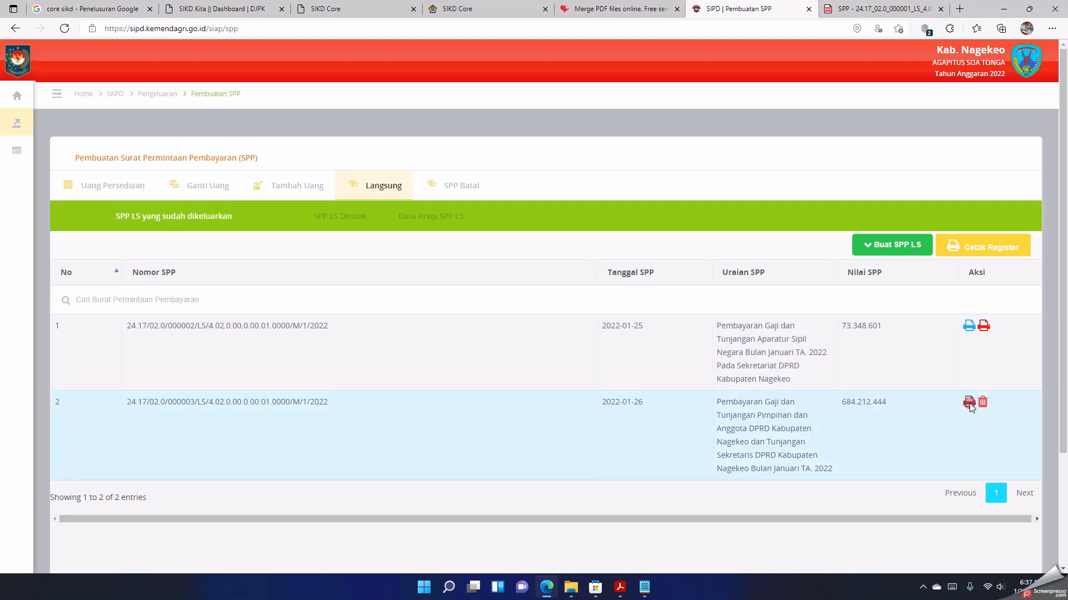
Step: Print one copy of the DPRD salary and allowance SPP document dated 2022-01-26 and close both SPP PDFs
{"action": "left_click", "coordinate": [968, 401]}
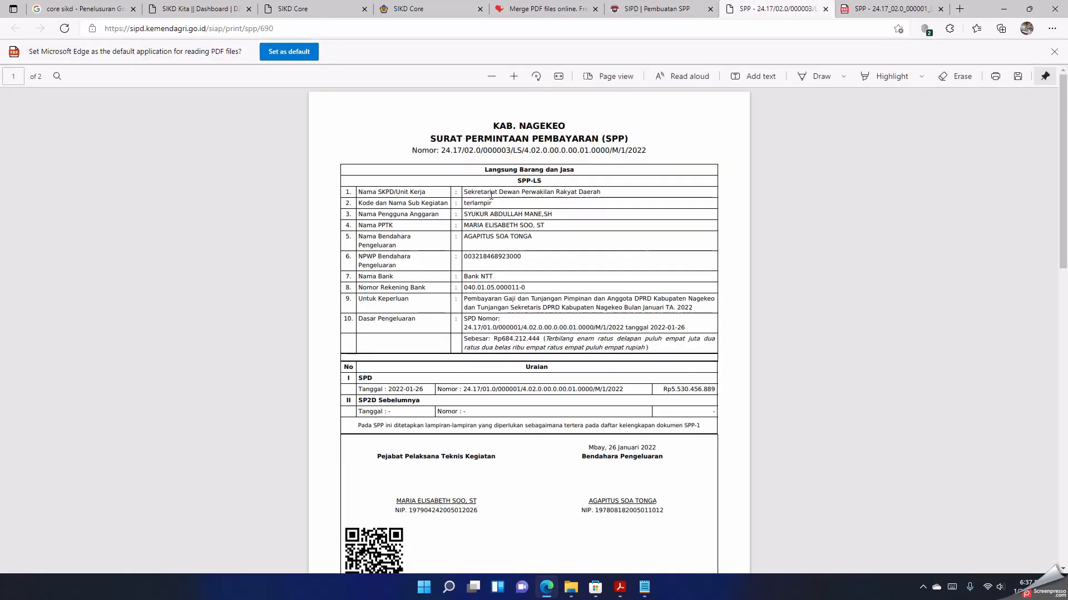
{"action": "right_click", "coordinate": [485, 164]}
{"action": "left_click", "coordinate": [529, 270]}
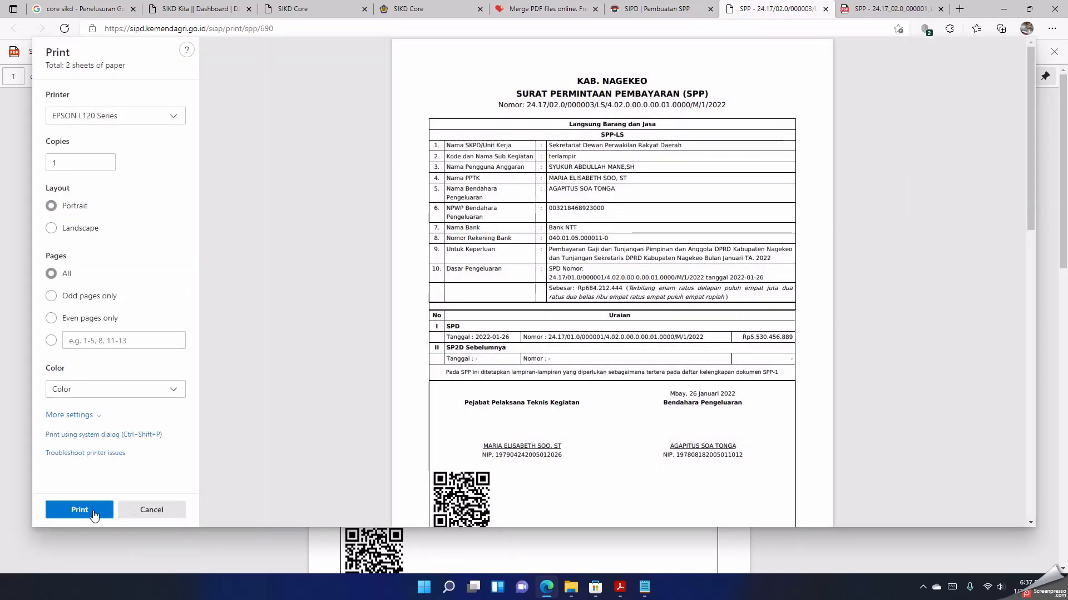
{"action": "left_click", "coordinate": [88, 510]}
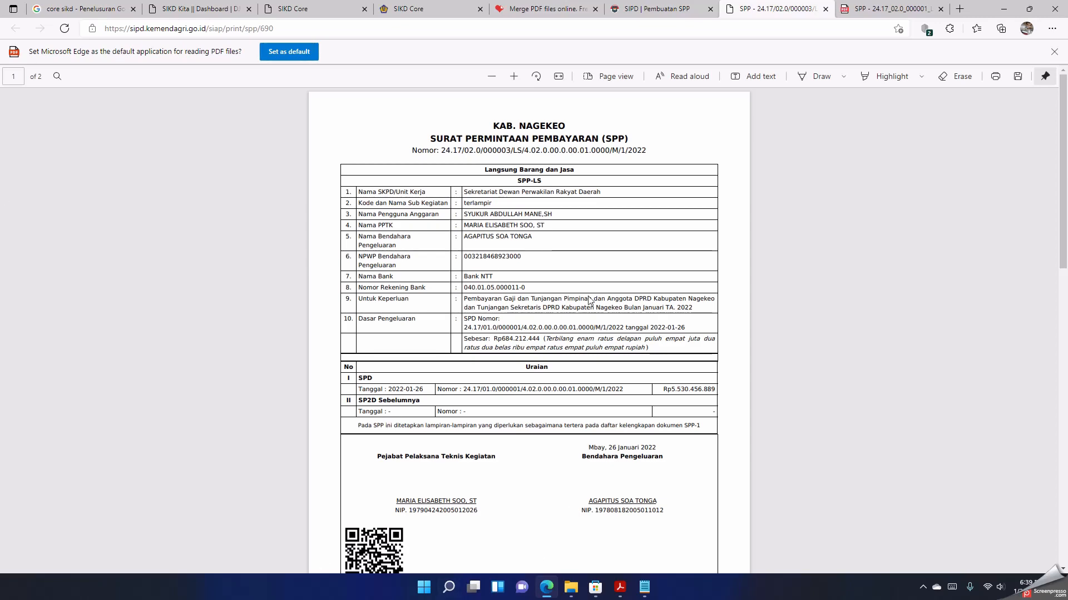
{"action": "left_click", "coordinate": [824, 9]}
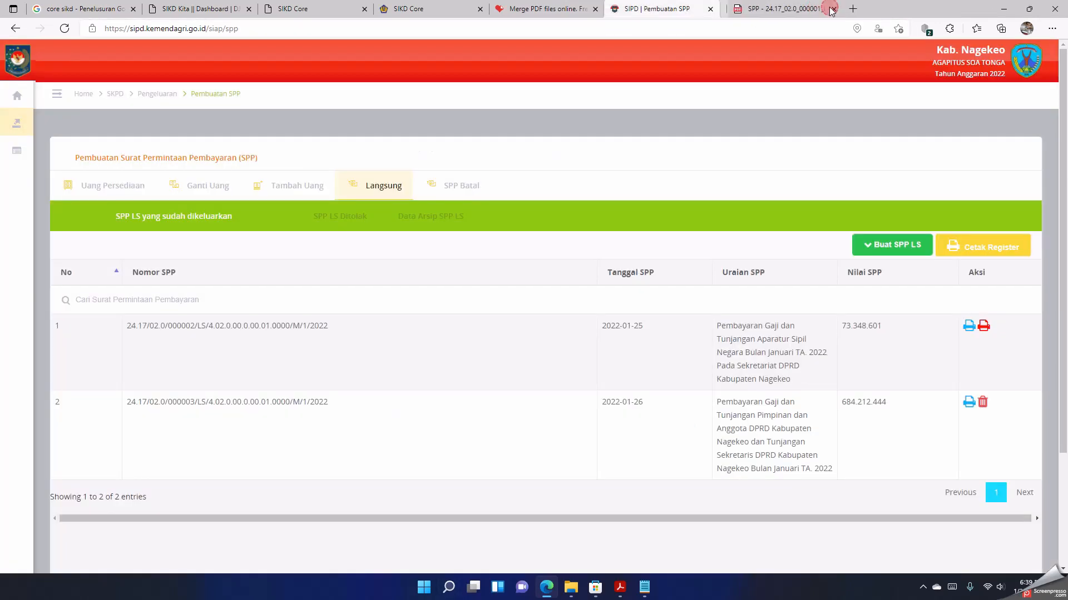
{"action": "left_click", "coordinate": [787, 10]}
{"action": "left_click", "coordinate": [824, 10]}
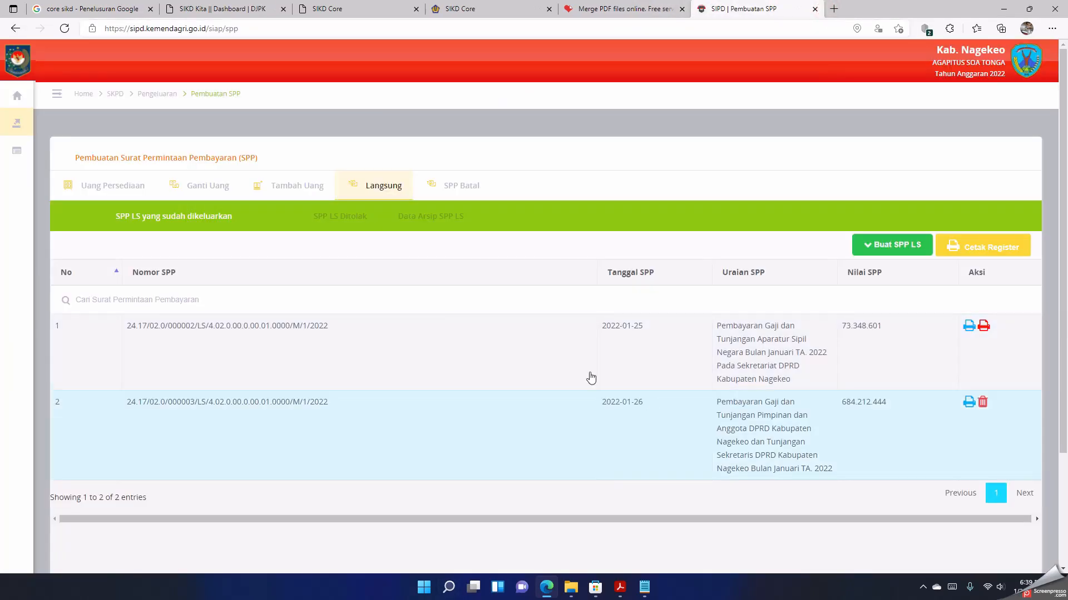
Step: Log out of the expenditure treasurer's account
{"action": "scroll", "coordinate": [563, 366], "scroll_direction": "down", "scroll_amount": 3}
{"action": "scroll", "coordinate": [562, 365], "scroll_direction": "up", "scroll_amount": 3}
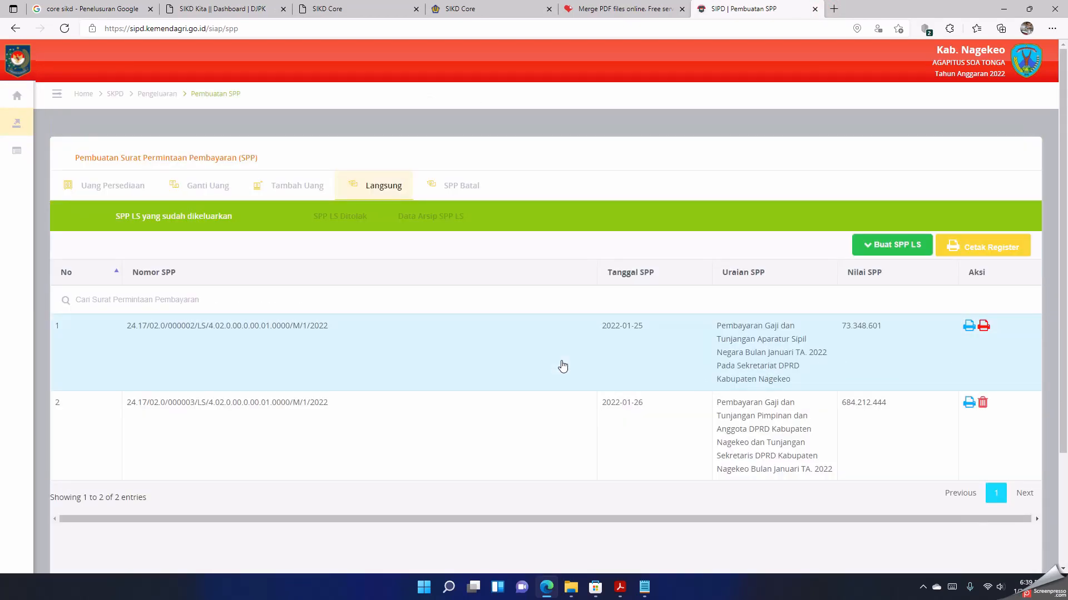
{"action": "left_click", "coordinate": [1022, 73]}
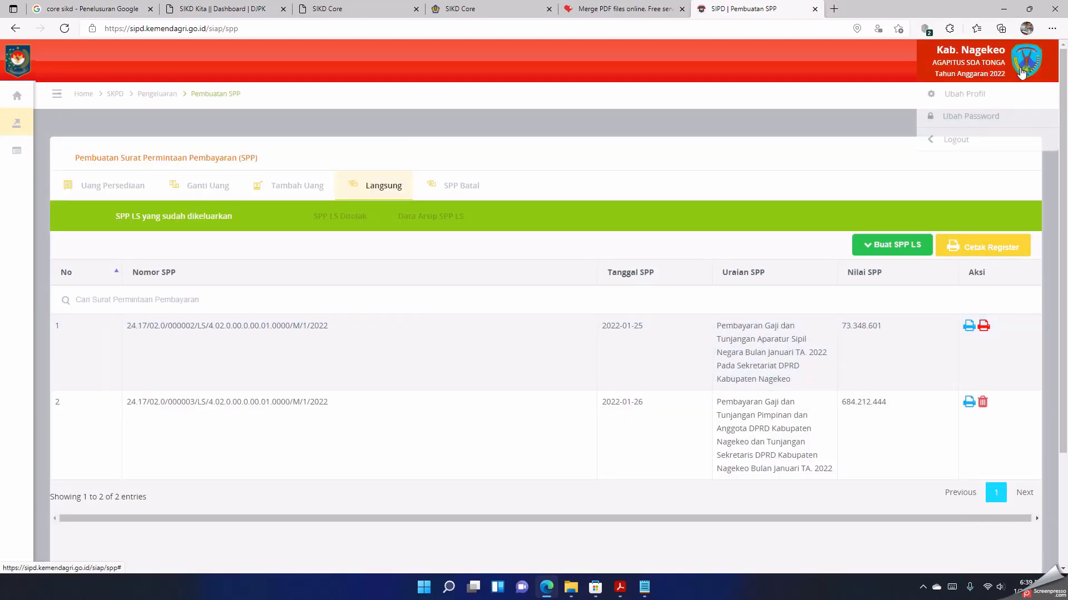
{"action": "left_click", "coordinate": [980, 139]}
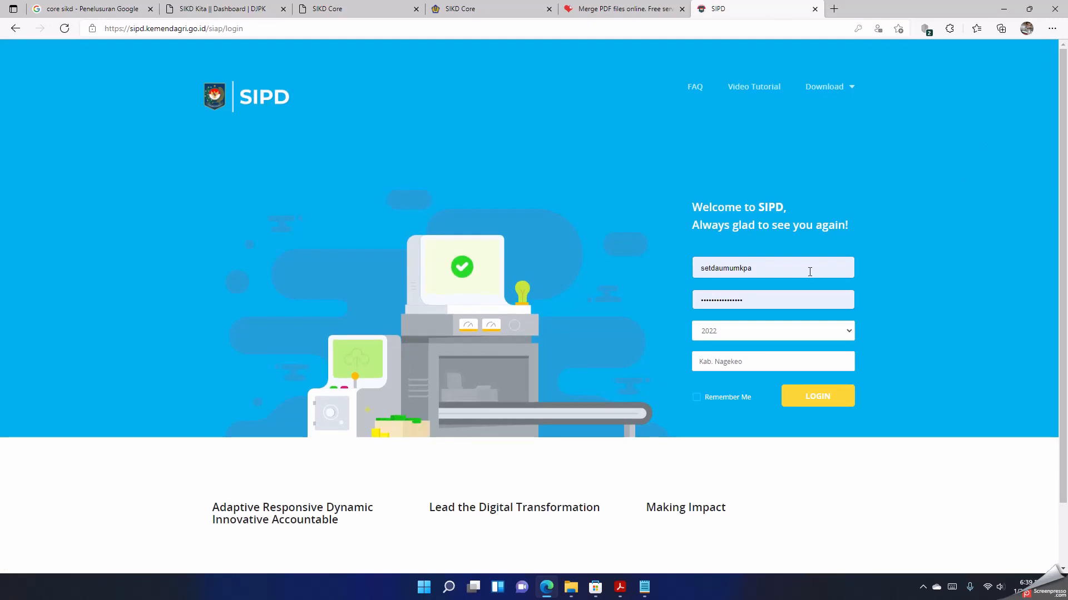
Step: Log in to the Kab. Nagekeo 2022 site with the budget user's employee number and account password
{"action": "left_click", "coordinate": [809, 272]}
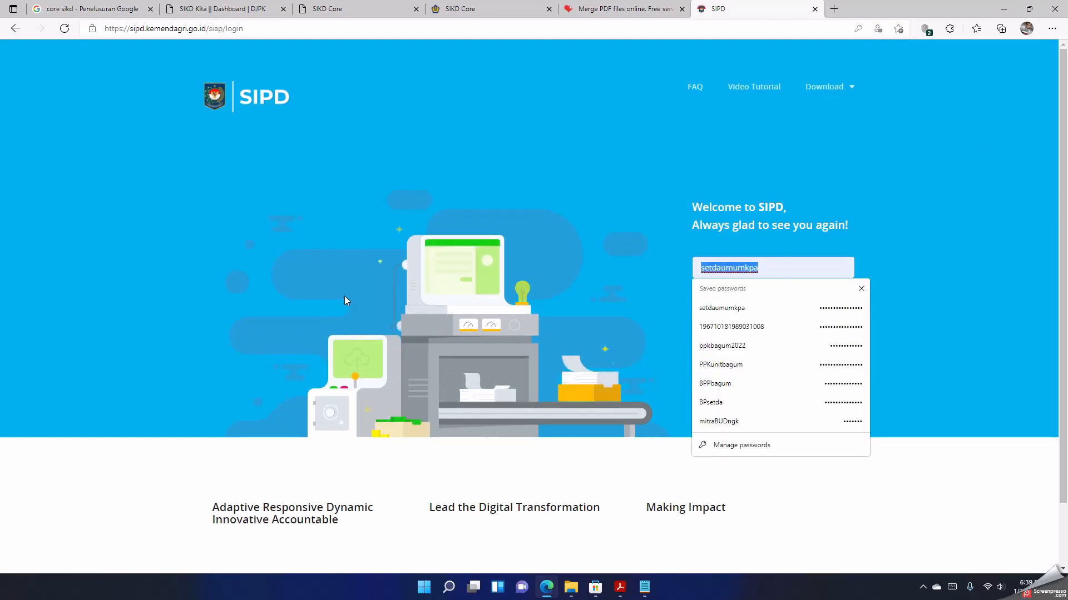
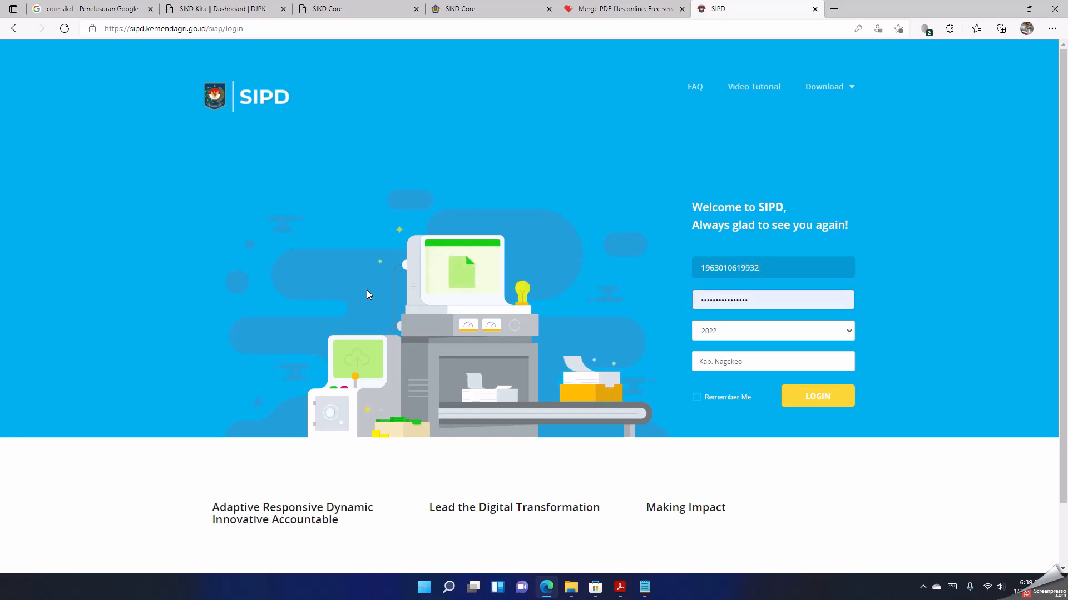
{"action": "key", "text": "Tab"}
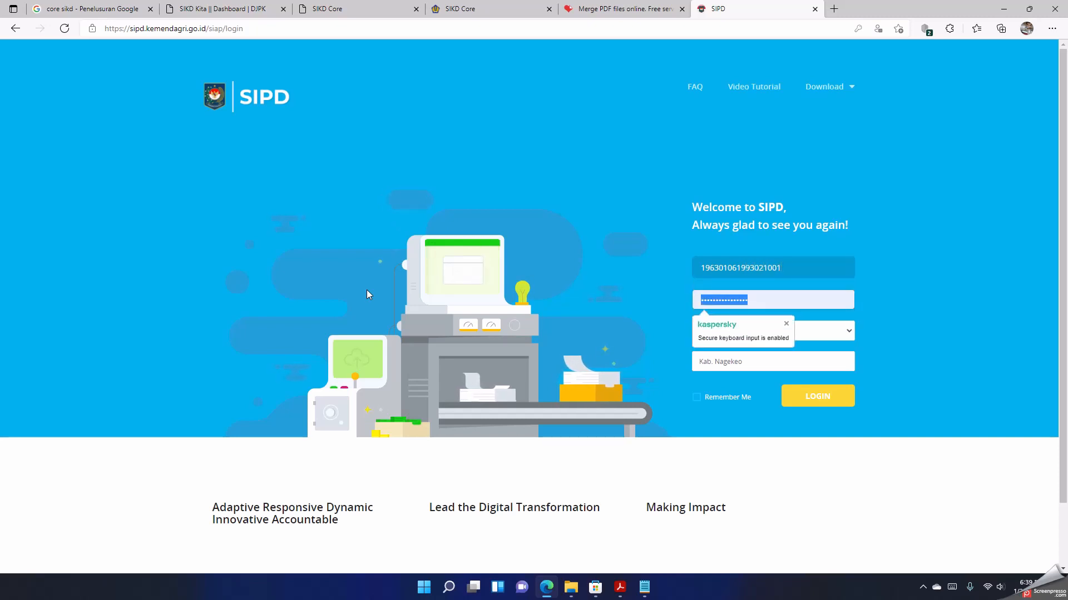
{"action": "type", "text": "••••••••••"}
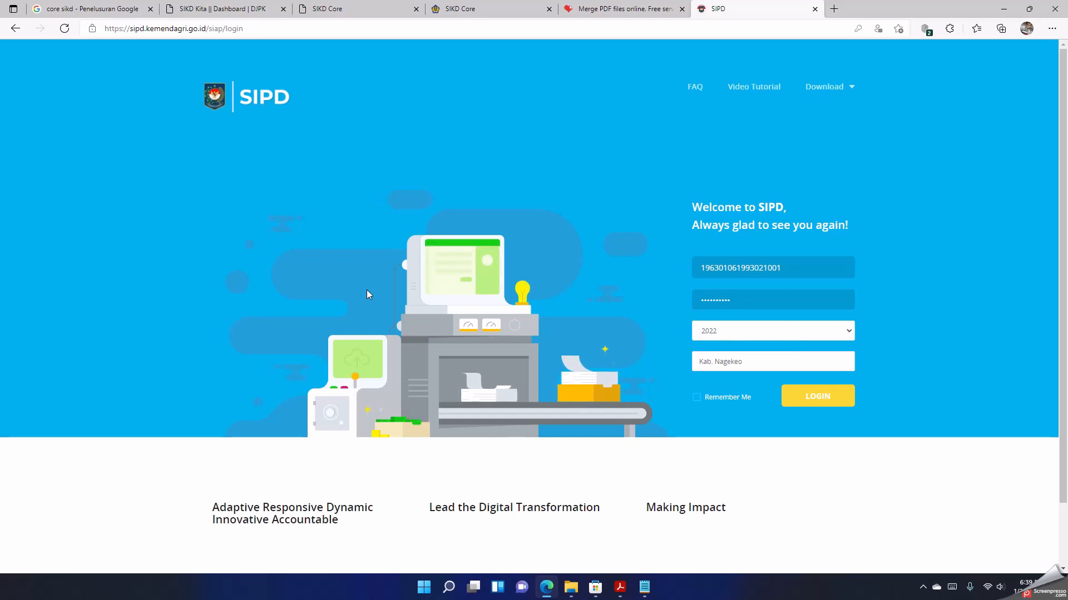
{"action": "key", "text": "Return"}
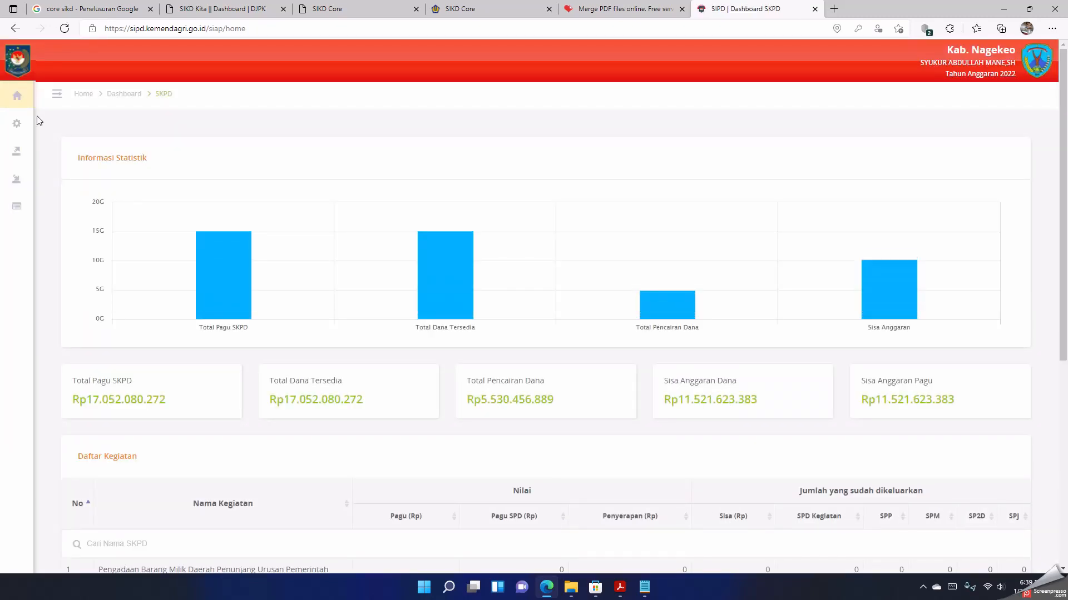
Step: Create and save the SPTJM PA for the 684.212.444 SPP with number 02/SPTJMLSGAJIDPRD/SETWAN/I/2022, dated 26 January 2022
{"action": "mouse_move", "coordinate": [29, 110]}
{"action": "left_click", "coordinate": [42, 155]}
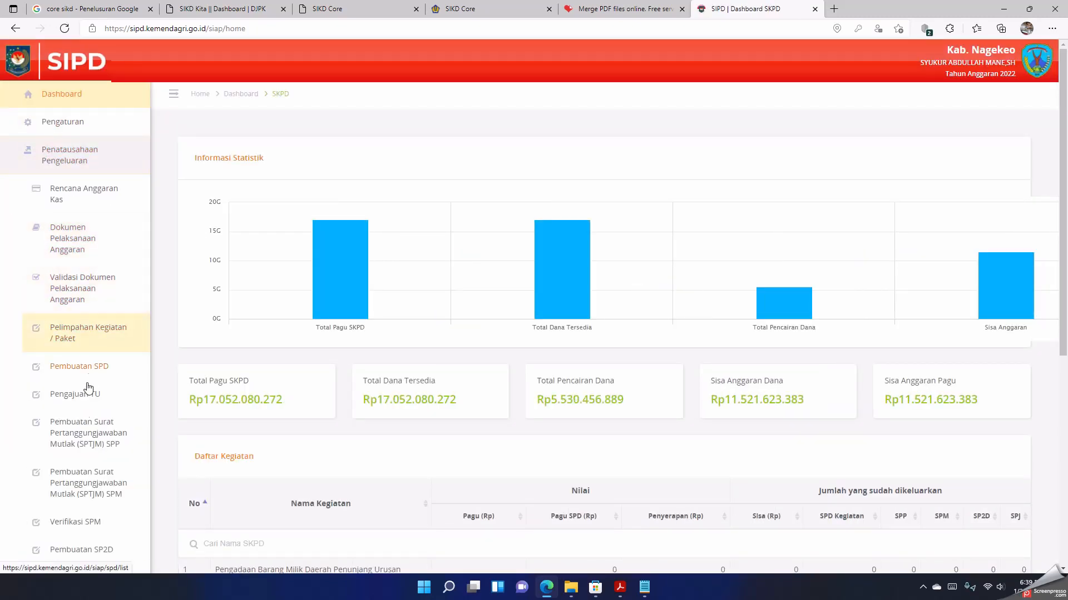
{"action": "left_click", "coordinate": [84, 433]}
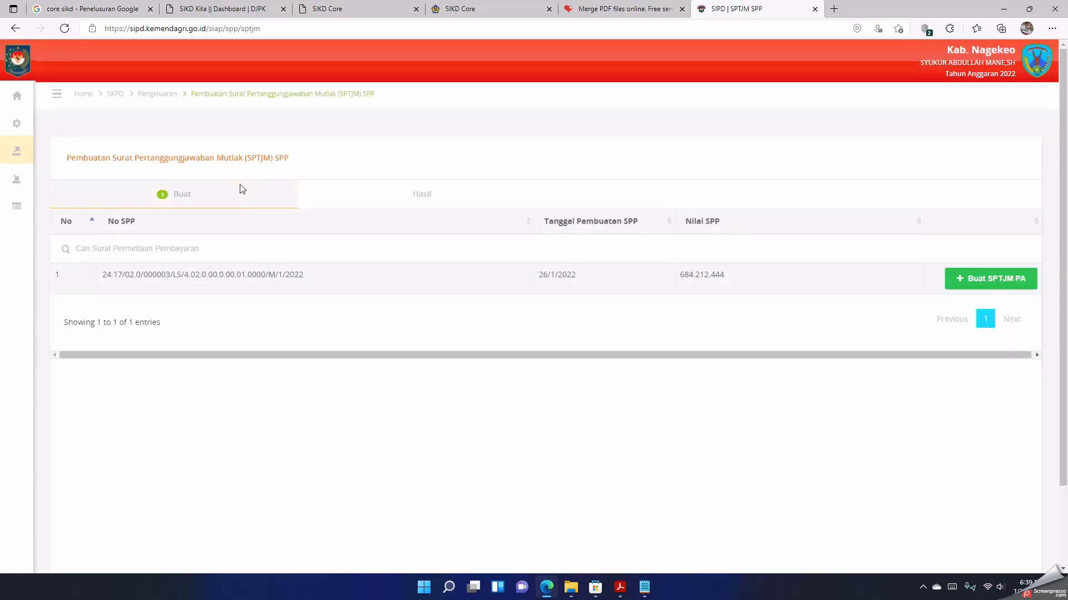
{"action": "left_click", "coordinate": [972, 281]}
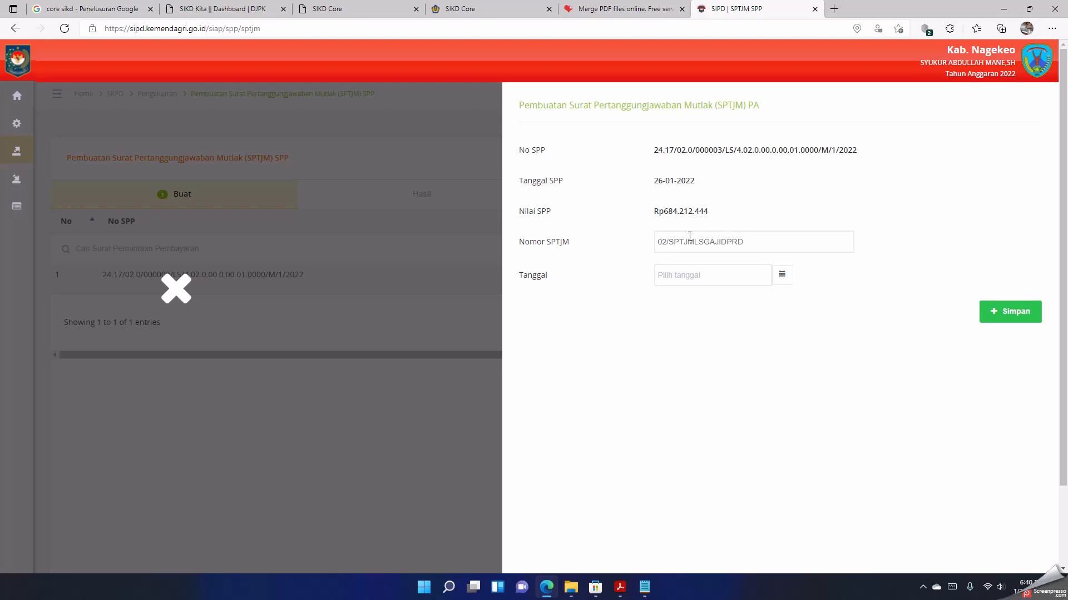
{"action": "type", "text": "WAN/I/2022"}
{"action": "left_click", "coordinate": [707, 280]}
{"action": "left_click", "coordinate": [708, 401]}
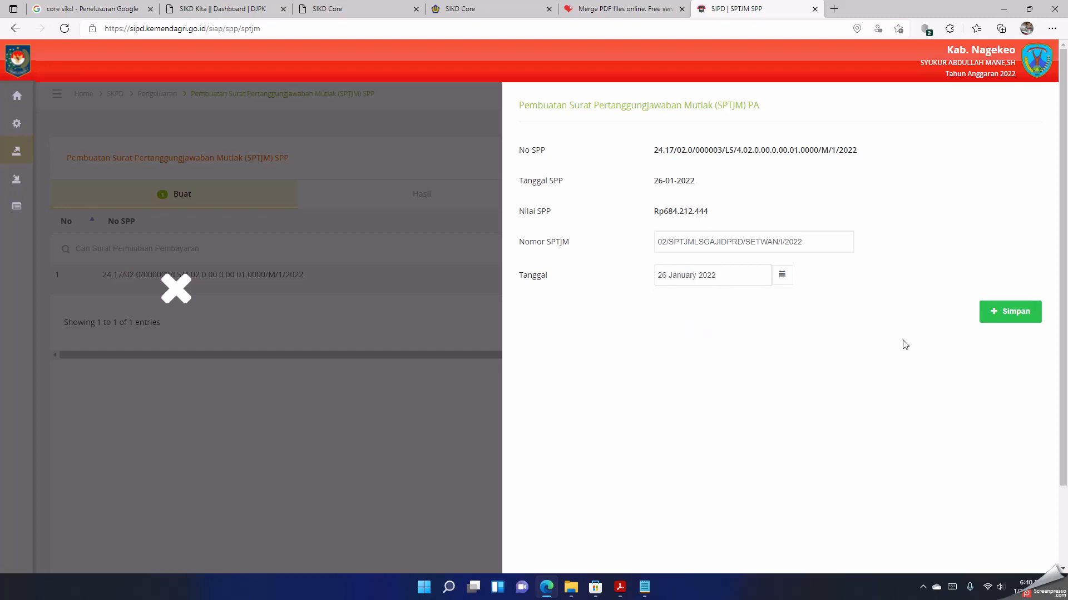
{"action": "left_click", "coordinate": [1012, 318]}
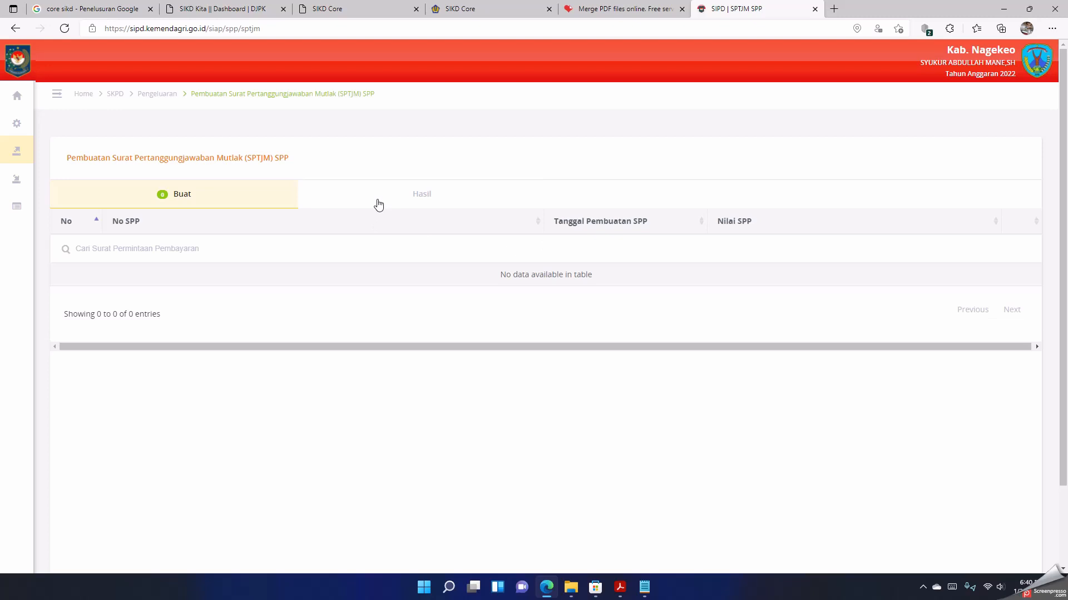
Step: Print one copy of the SPTJM numbered 02/SPTJMLSGAJIDPRD/SETWAN/I/2022 from the SPTJM results and close its PDF
{"action": "left_click", "coordinate": [379, 204]}
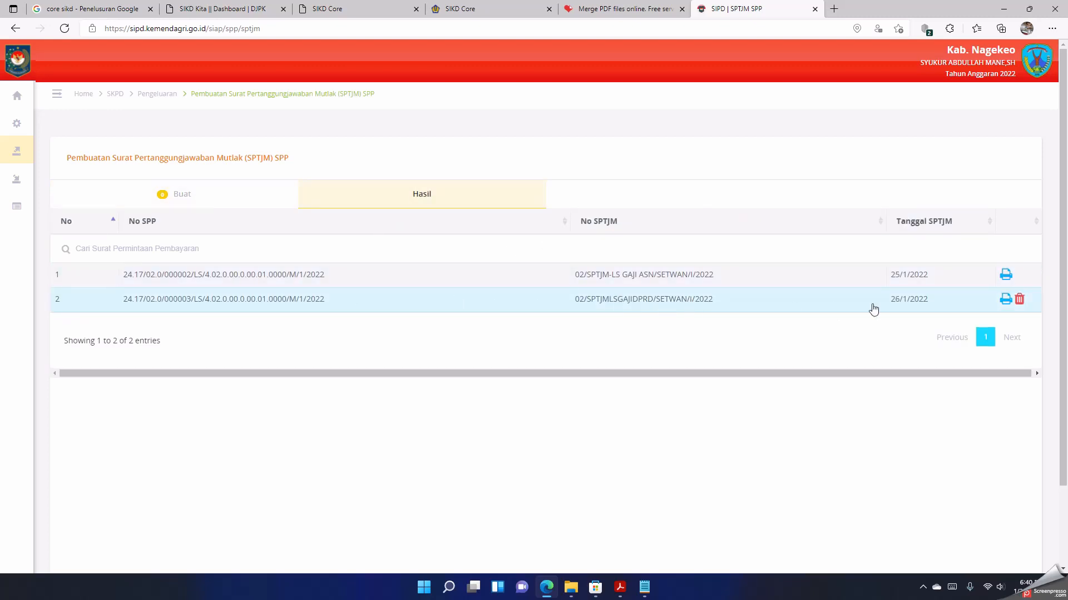
{"action": "left_click", "coordinate": [1004, 300]}
{"action": "right_click", "coordinate": [373, 171]}
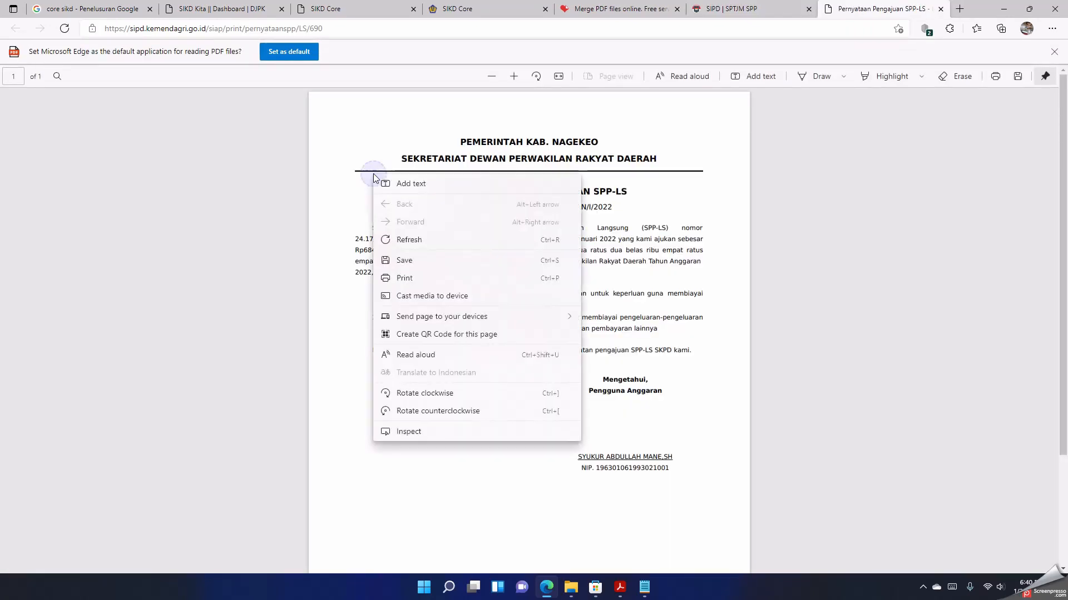
{"action": "left_click", "coordinate": [414, 280]}
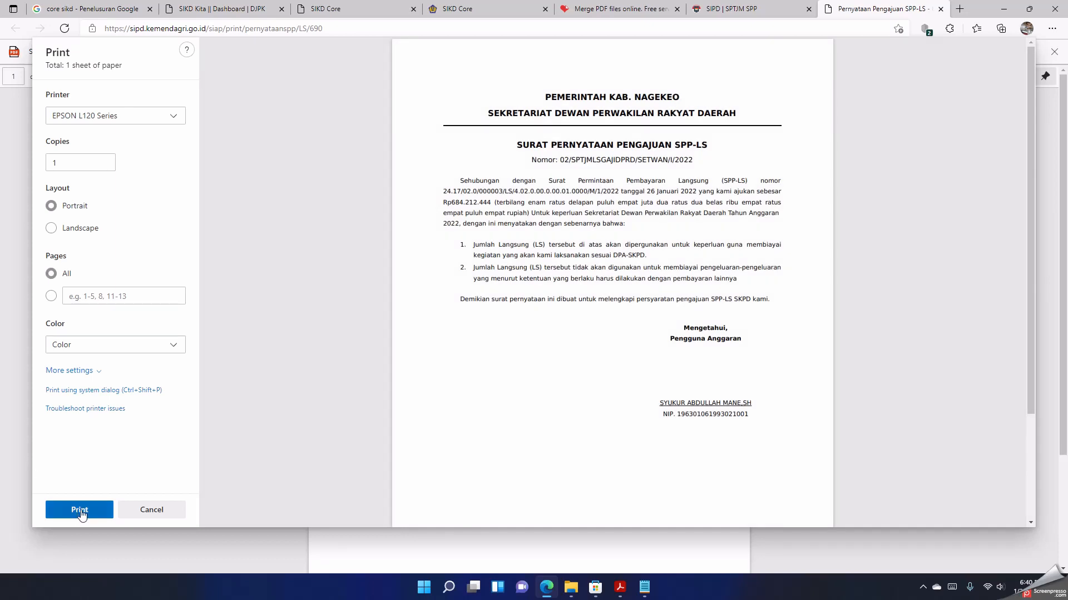
{"action": "left_click", "coordinate": [78, 516]}
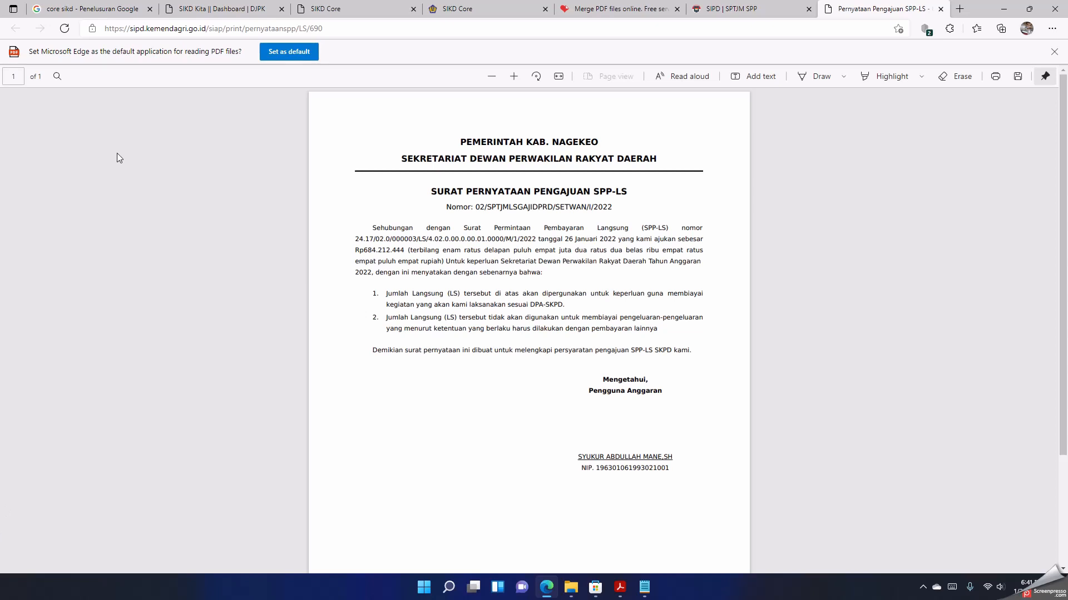
{"action": "left_click", "coordinate": [940, 9]}
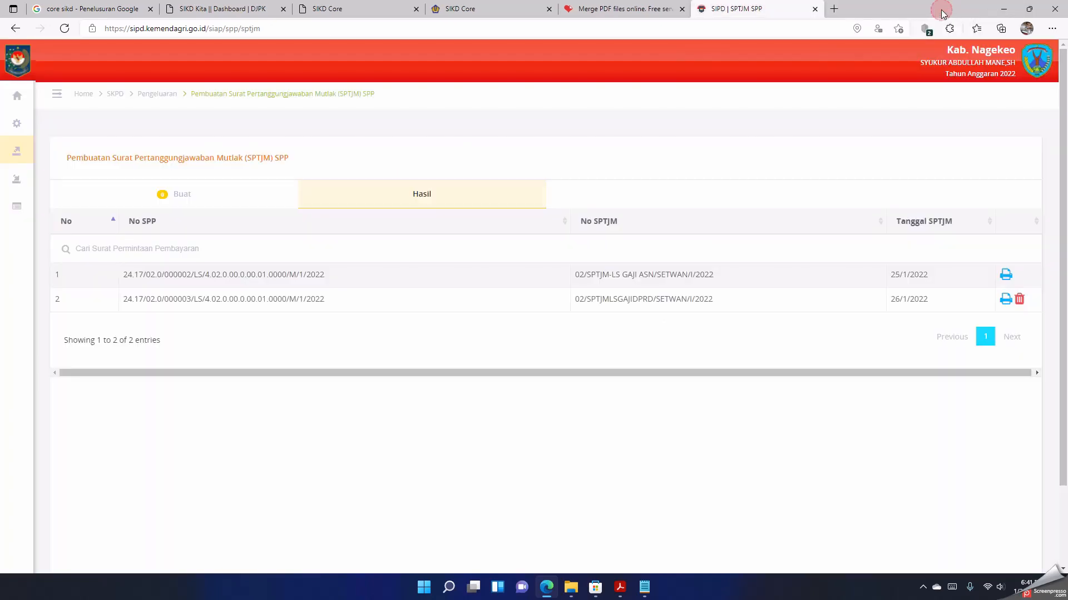
Step: Log out of the budget user's account
{"action": "left_click", "coordinate": [1035, 73]}
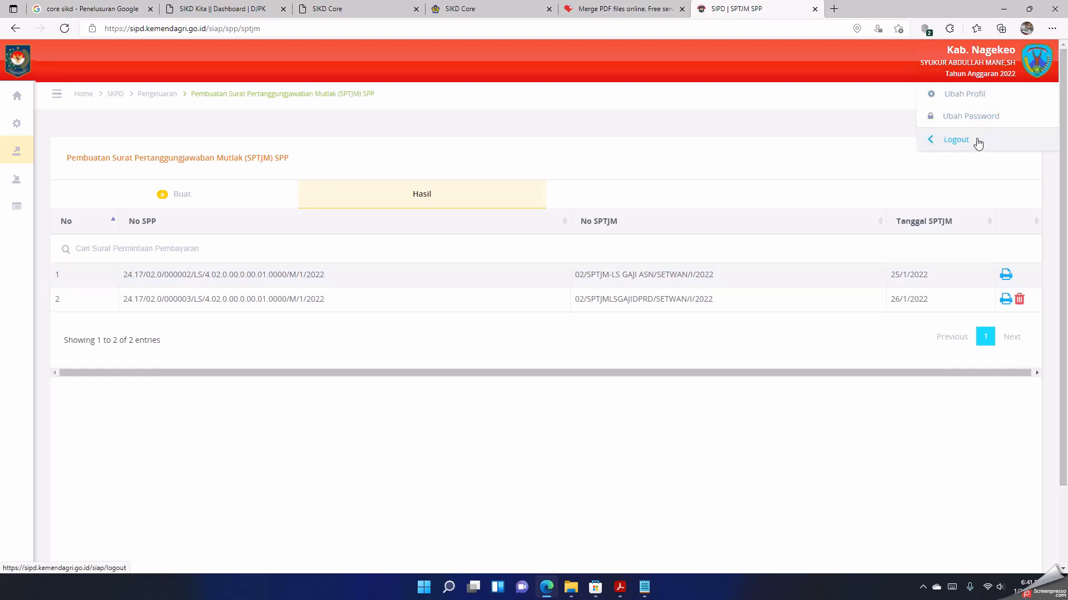
{"action": "left_click", "coordinate": [956, 139]}
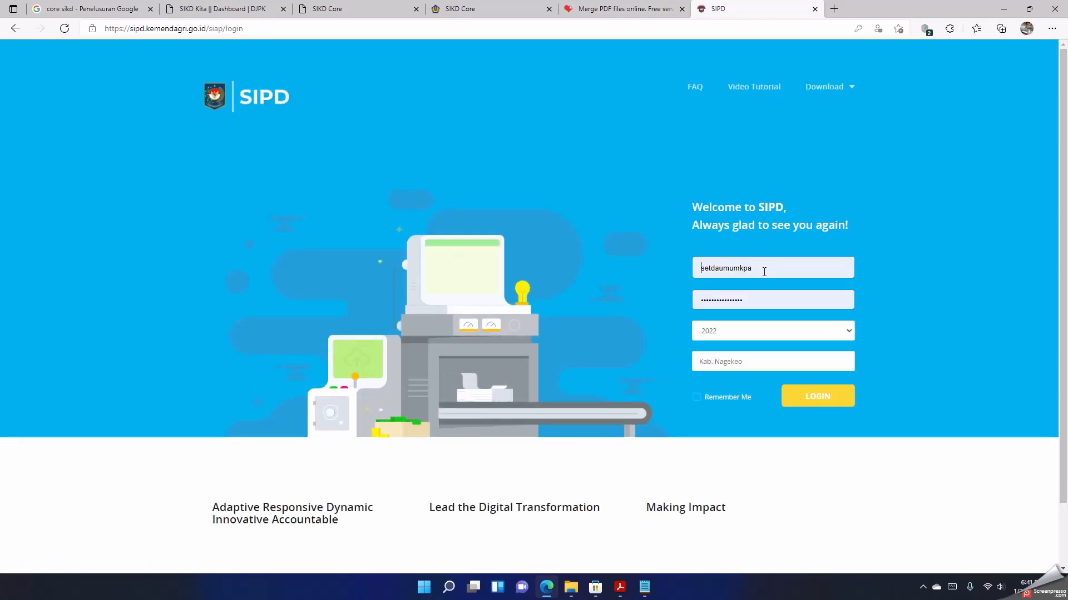
Step: Log in to the Kab. Nagekeo 2022 site as PPKSetwan with the account password
{"action": "double_click", "coordinate": [764, 272]}
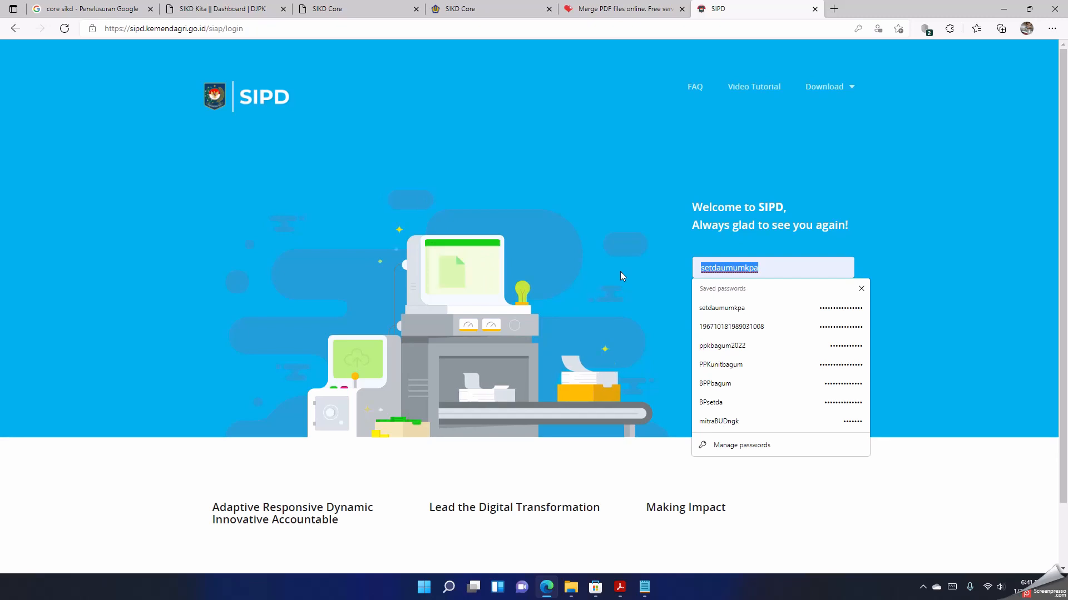
{"action": "type", "text": "PPK"}
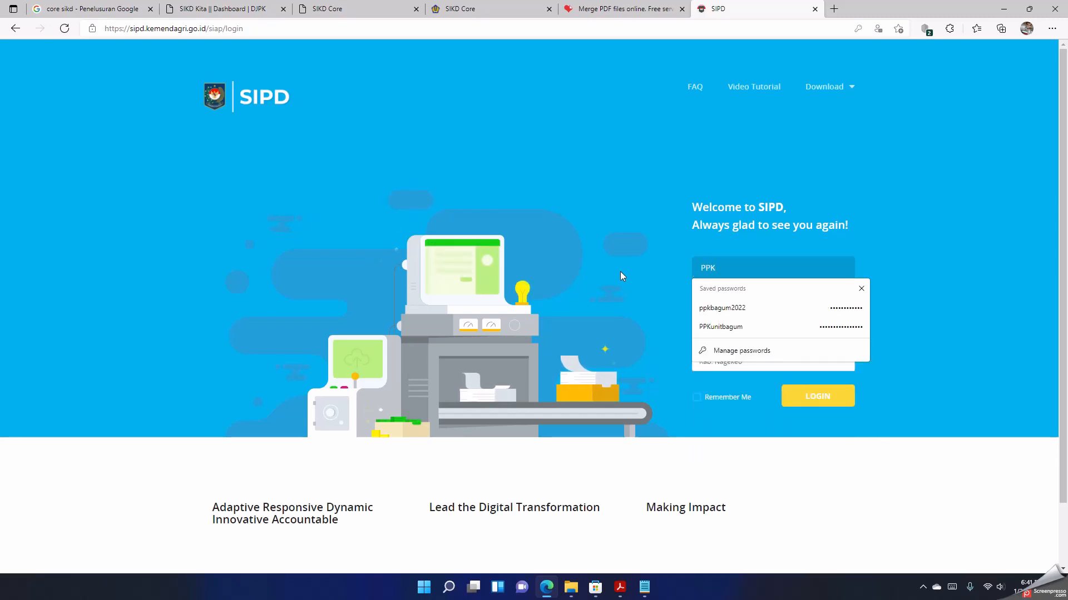
{"action": "type", "text": "S"}
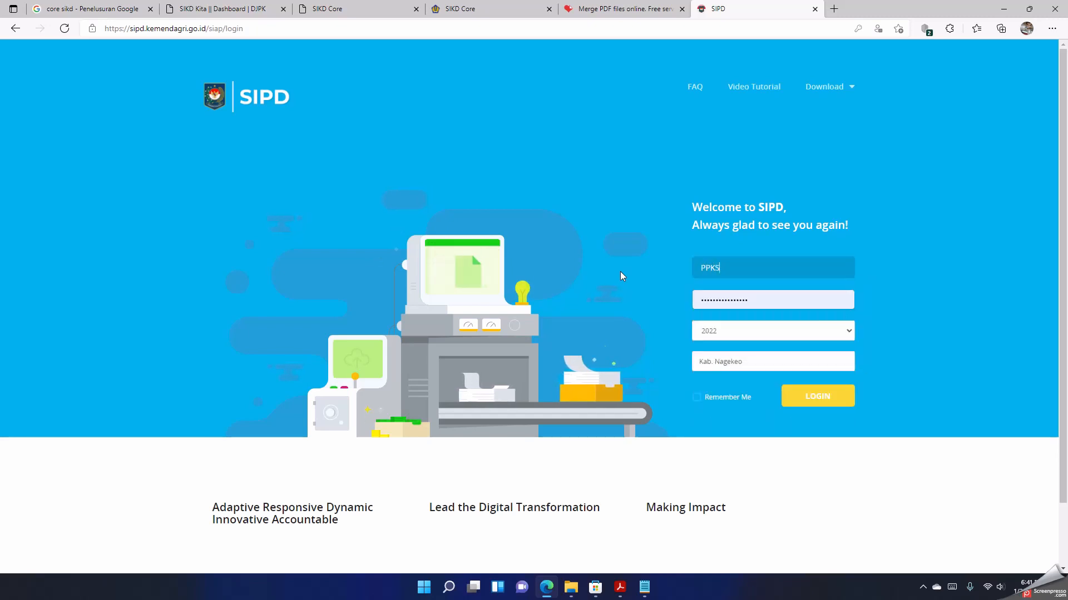
{"action": "type", "text": "etwan"}
{"action": "key", "text": "Tab"}
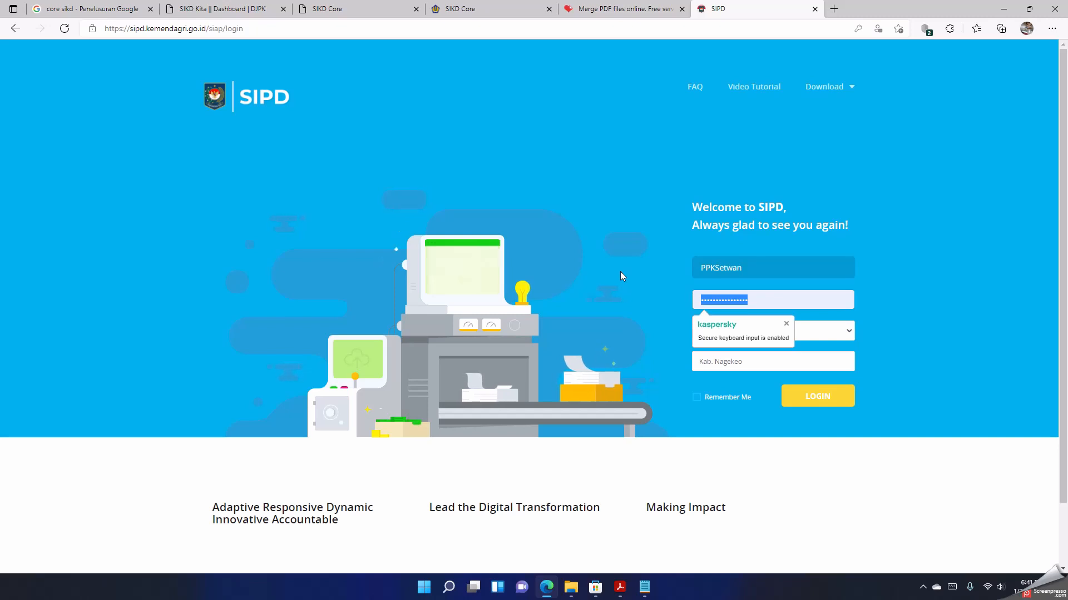
{"action": "type", "text": "•"}
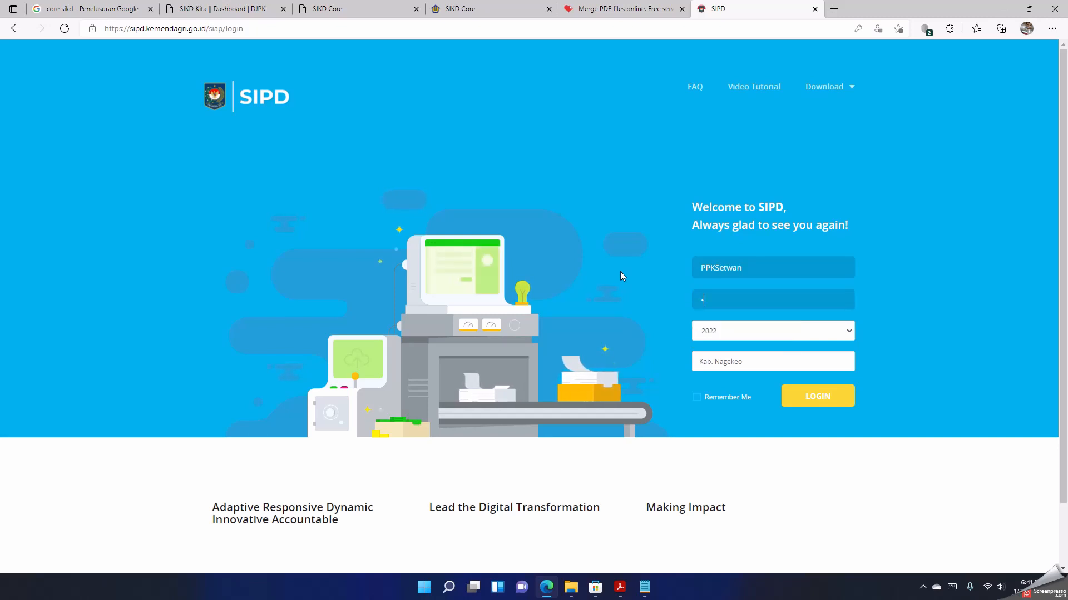
{"action": "type", "text": "•••••"}
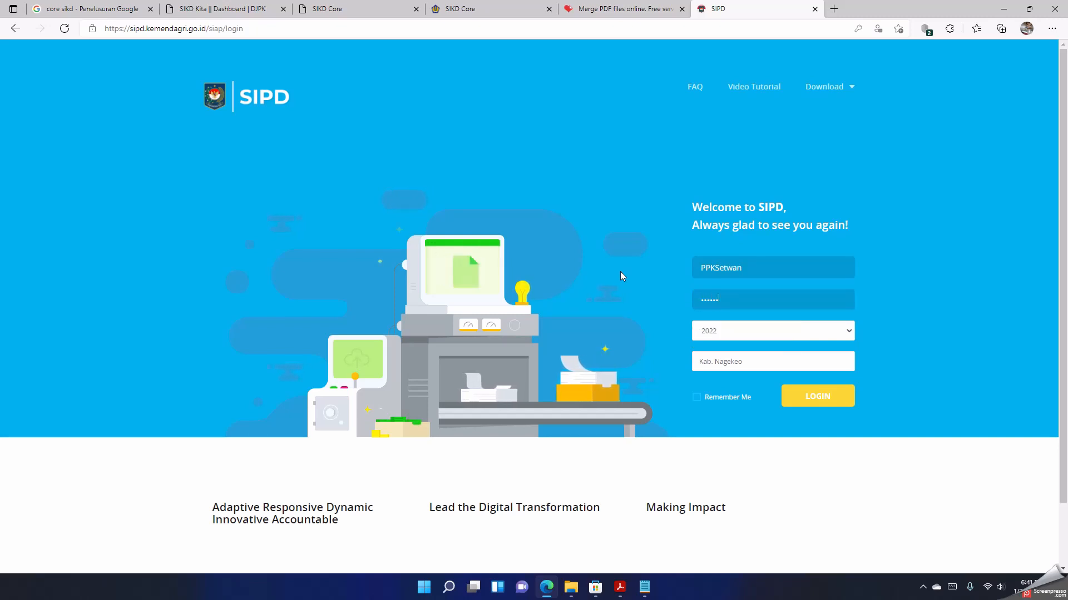
{"action": "type", "text": "••••"}
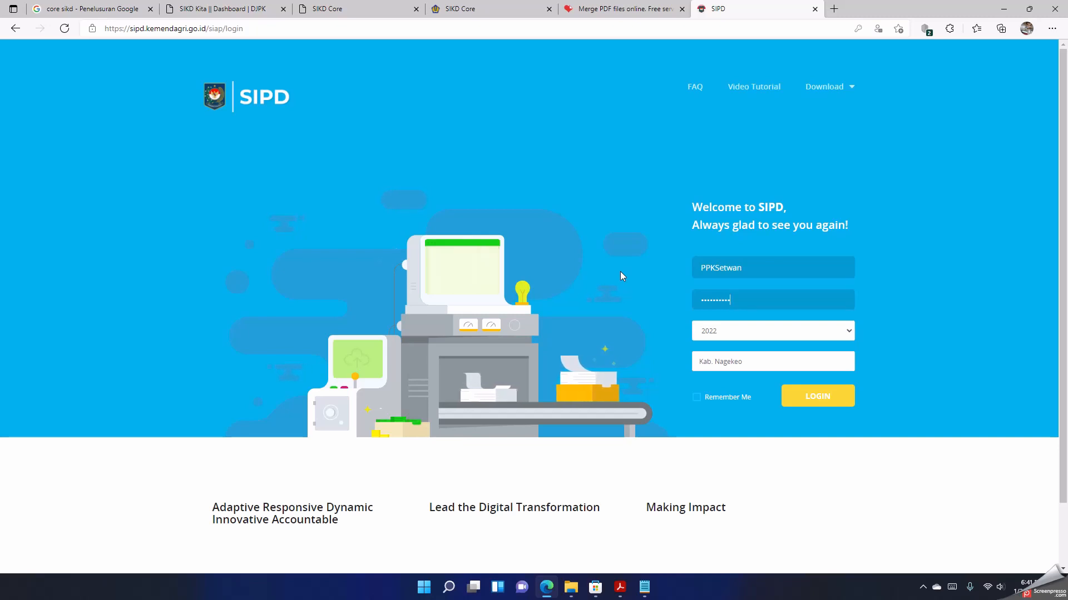
{"action": "type", "text": "•"}
{"action": "left_click", "coordinate": [823, 398]}
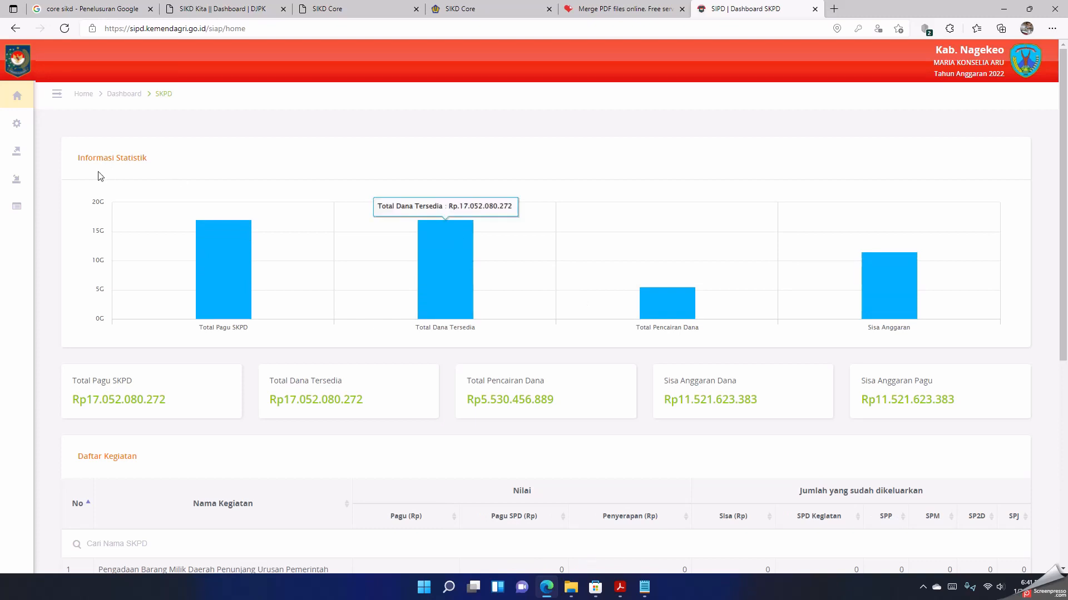
{"action": "left_click", "coordinate": [33, 155]}
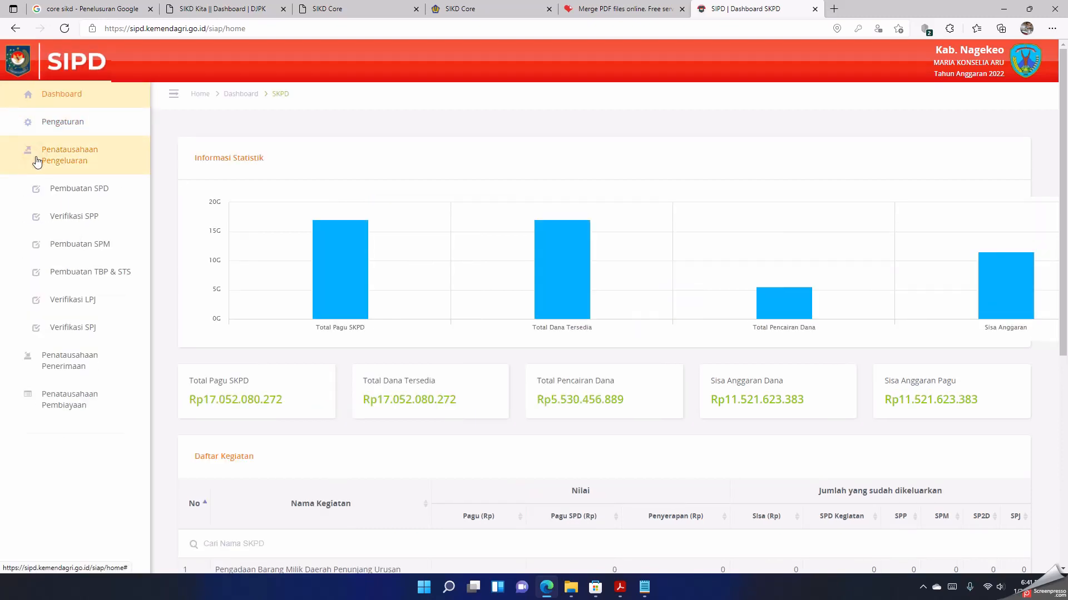
{"action": "left_click", "coordinate": [65, 223]}
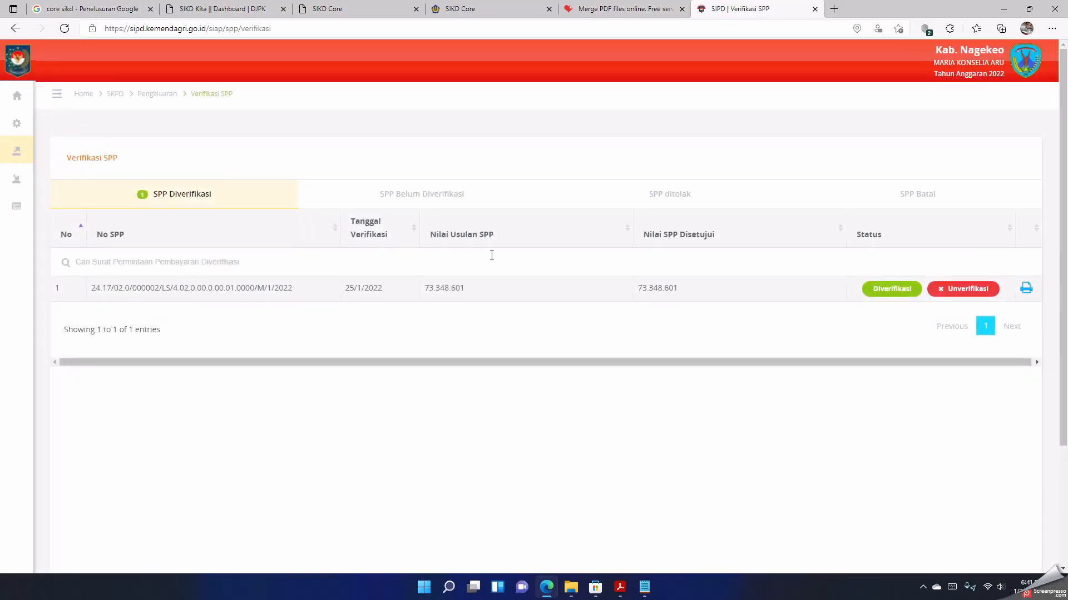
{"action": "left_click", "coordinate": [404, 199]}
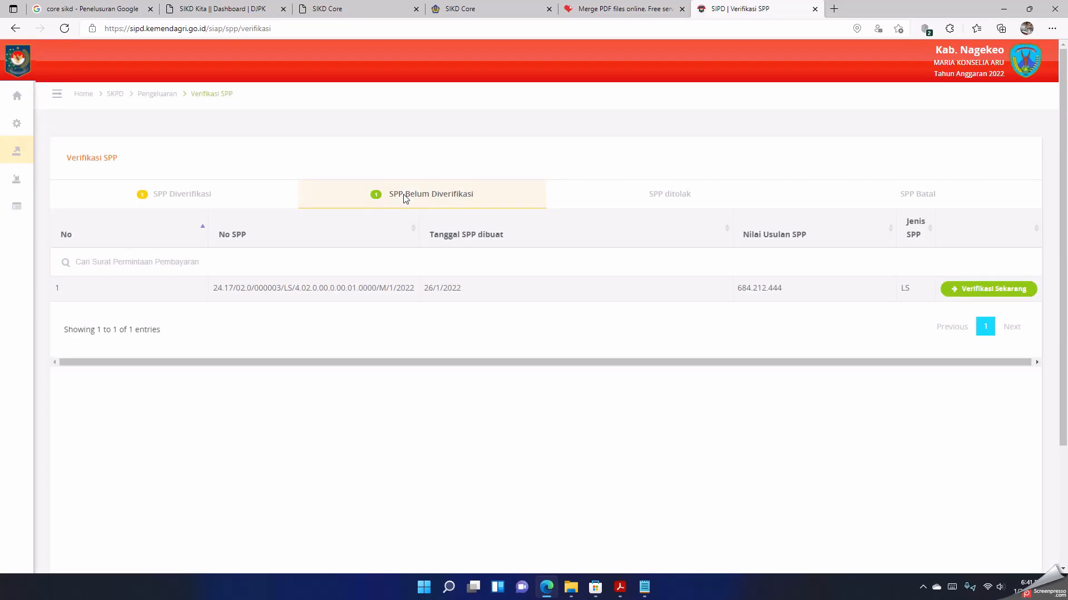
{"action": "left_click", "coordinate": [1001, 290]}
{"action": "left_click", "coordinate": [522, 260]}
{"action": "left_click", "coordinate": [522, 279]}
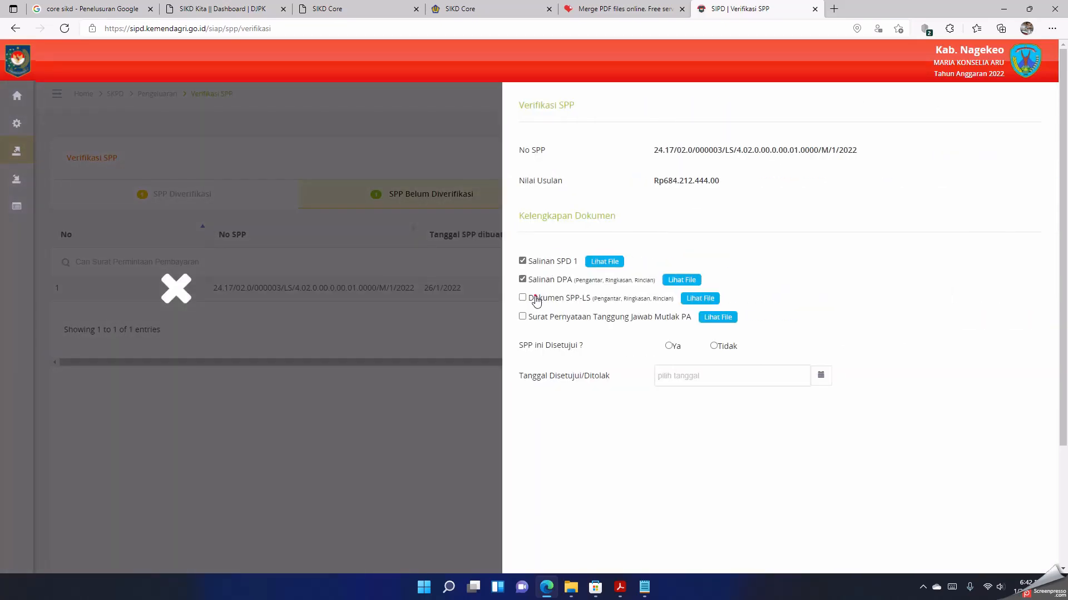
{"action": "left_click", "coordinate": [522, 298]}
{"action": "left_click", "coordinate": [522, 317]}
{"action": "left_click", "coordinate": [669, 346]}
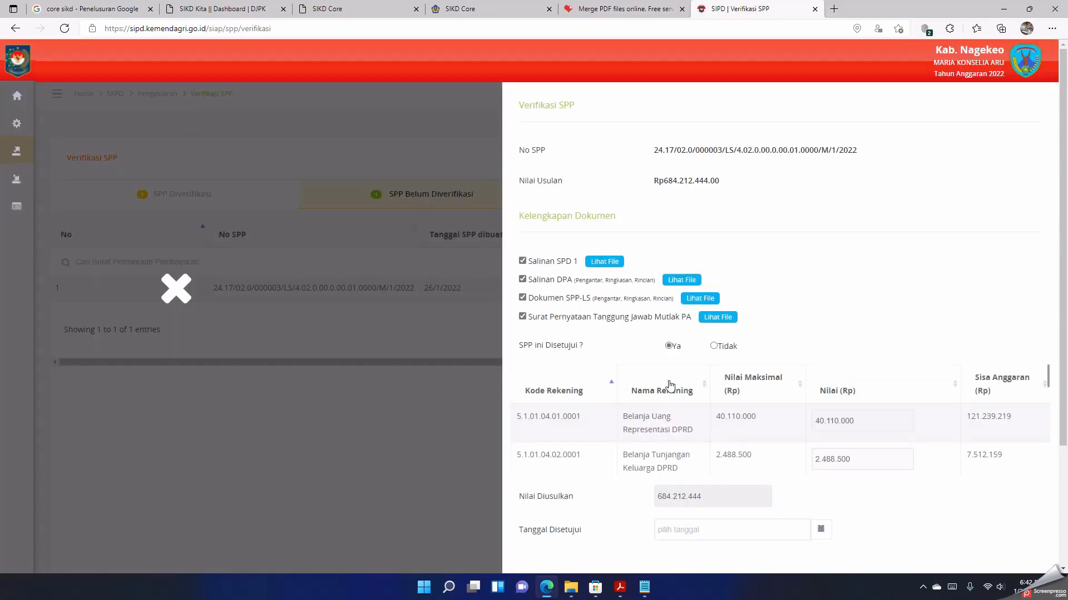
Step: Examine the account lines and their amounts on both pages of the SPP approval table
{"action": "scroll", "coordinate": [734, 374], "scroll_direction": "down", "scroll_amount": 1}
{"action": "scroll", "coordinate": [723, 395], "scroll_direction": "up", "scroll_amount": 1}
{"action": "scroll", "coordinate": [717, 412], "scroll_direction": "down", "scroll_amount": 3}
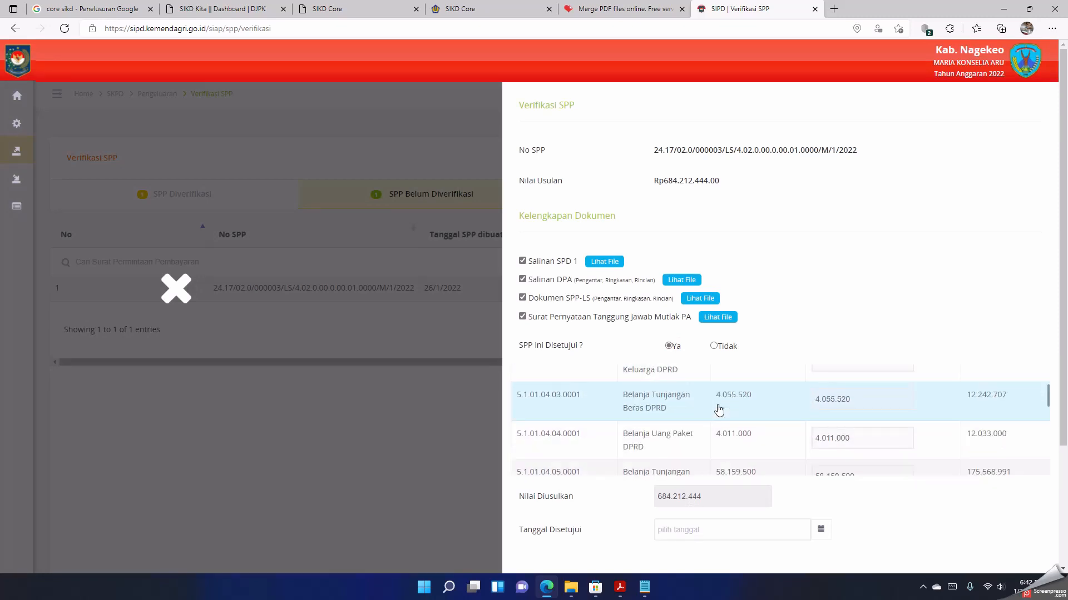
{"action": "scroll", "coordinate": [719, 409], "scroll_direction": "down", "scroll_amount": 2}
{"action": "scroll", "coordinate": [719, 410], "scroll_direction": "up", "scroll_amount": 5}
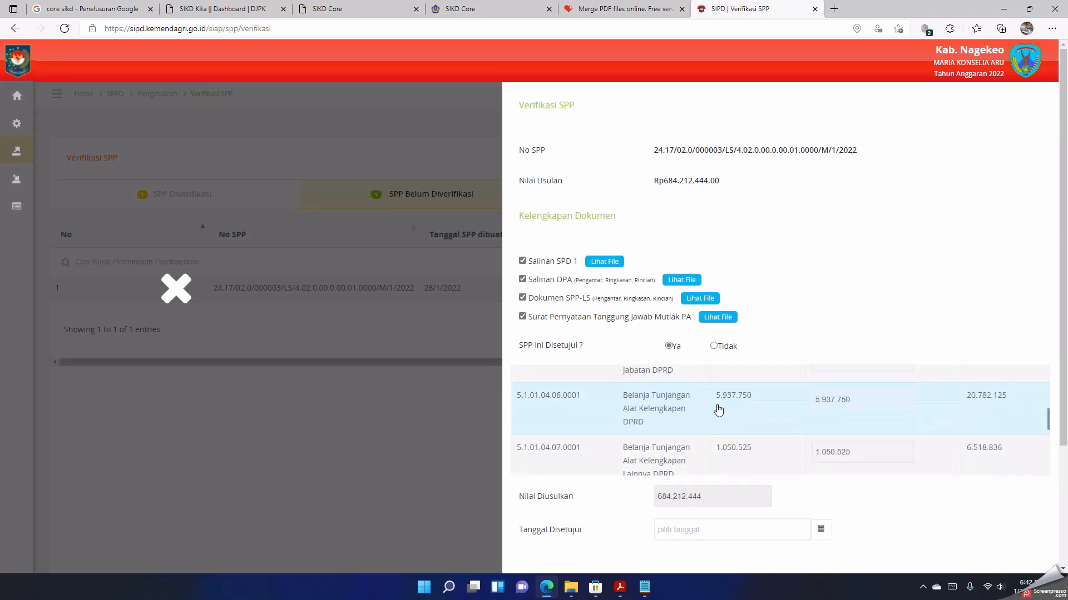
{"action": "scroll", "coordinate": [720, 409], "scroll_direction": "down", "scroll_amount": 5}
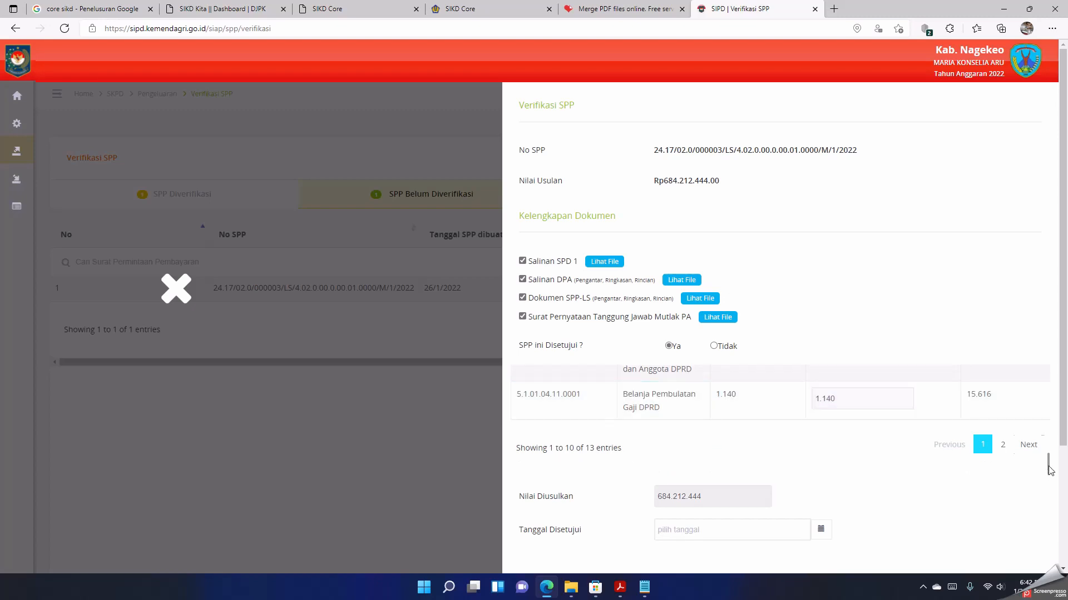
{"action": "left_click", "coordinate": [1002, 444]}
{"action": "scroll", "coordinate": [905, 389], "scroll_direction": "up", "scroll_amount": 1}
{"action": "scroll", "coordinate": [906, 389], "scroll_direction": "down", "scroll_amount": 1}
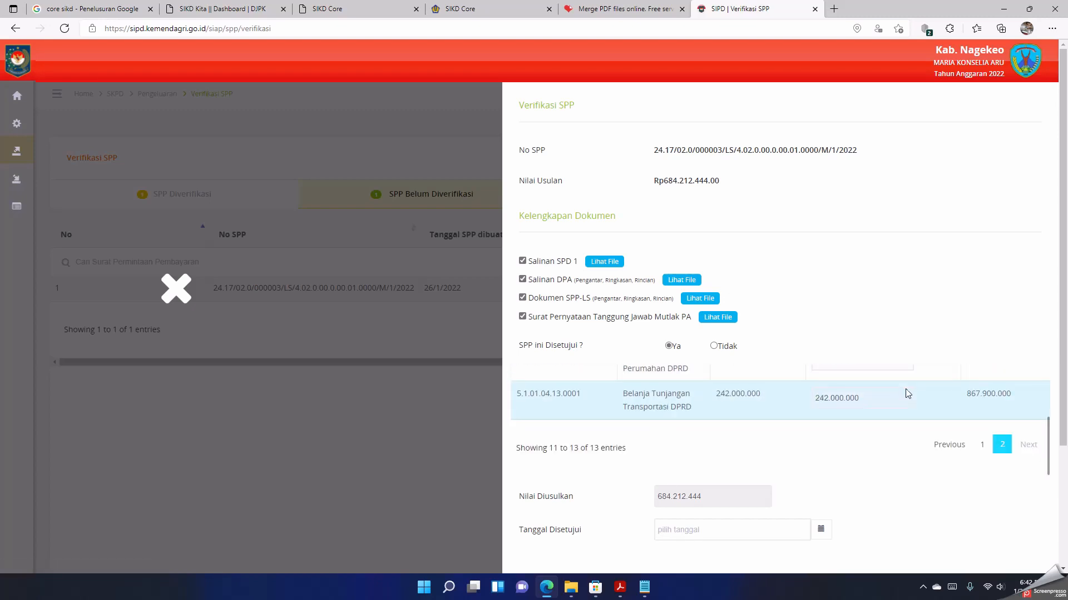
Step: Set the SPP's approval date to 26/01/2022 and submit the verification
{"action": "scroll", "coordinate": [656, 393], "scroll_direction": "down", "scroll_amount": 3}
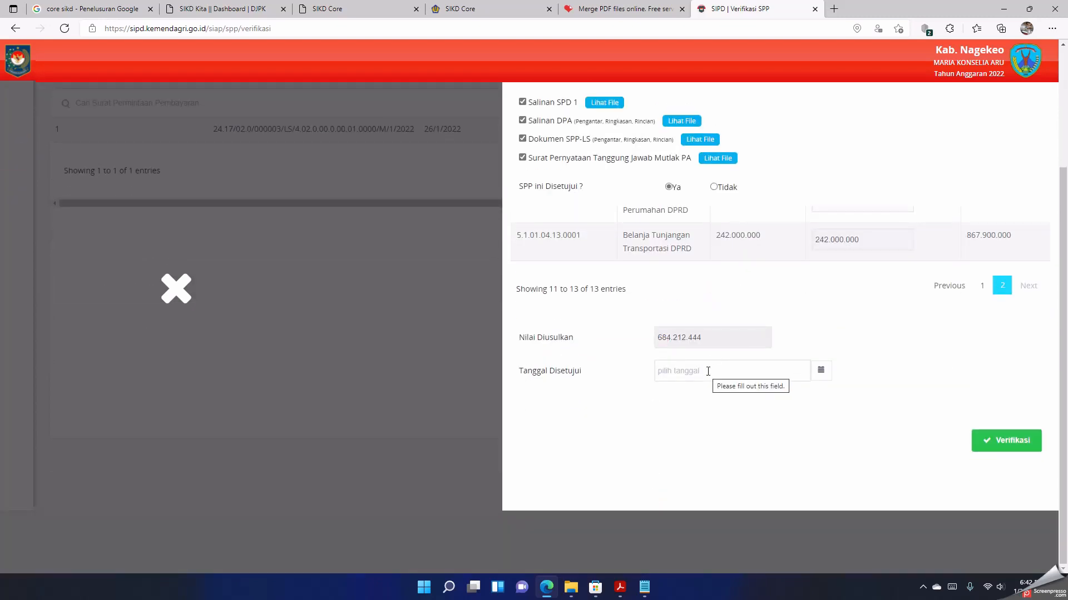
{"action": "left_click", "coordinate": [667, 369]}
{"action": "left_click", "coordinate": [725, 497]}
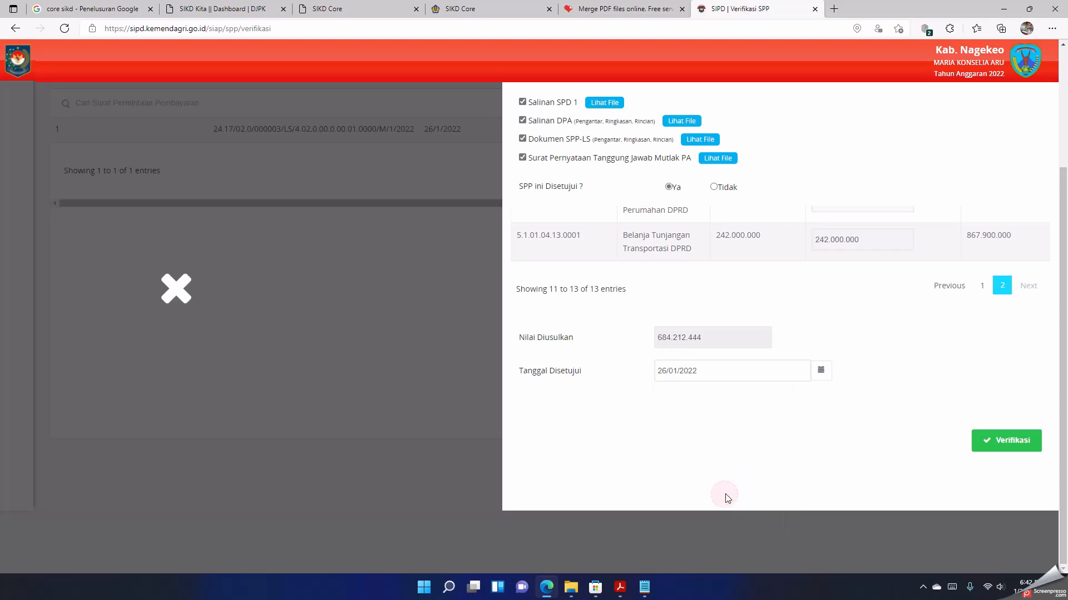
{"action": "left_click", "coordinate": [989, 443]}
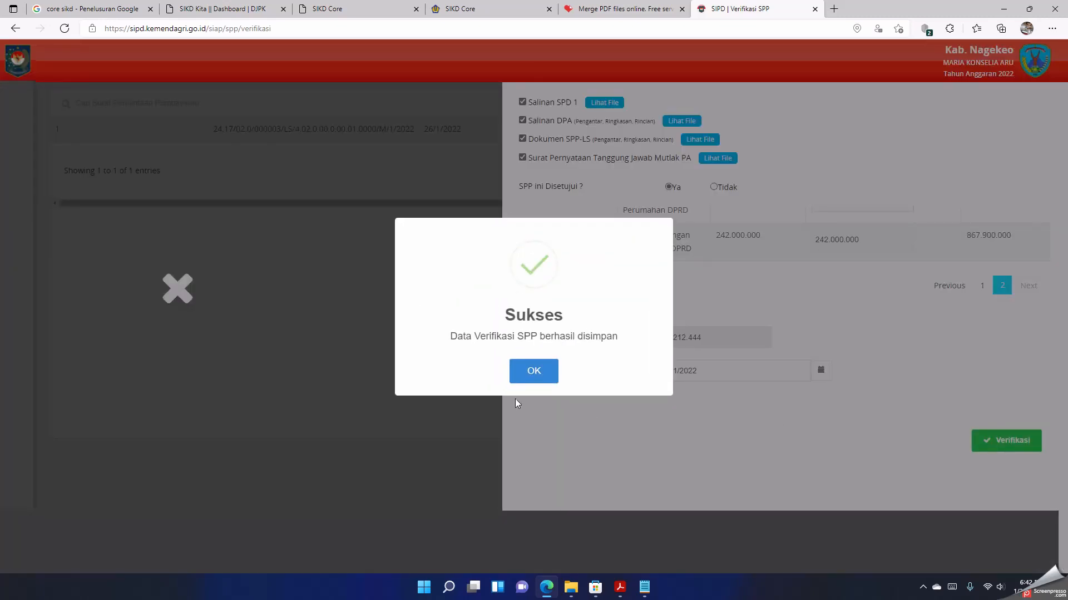
{"action": "left_click", "coordinate": [529, 372]}
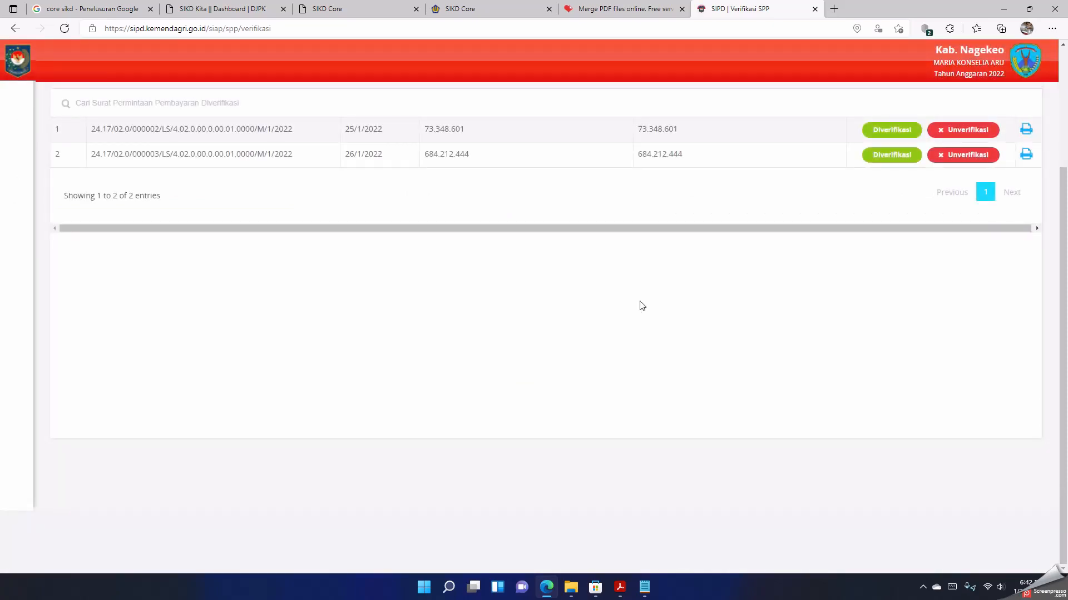
Step: Open the Pembuatan SPM LS list under Penatausahaan Pengeluaran
{"action": "scroll", "coordinate": [663, 207], "scroll_direction": "up", "scroll_amount": 3}
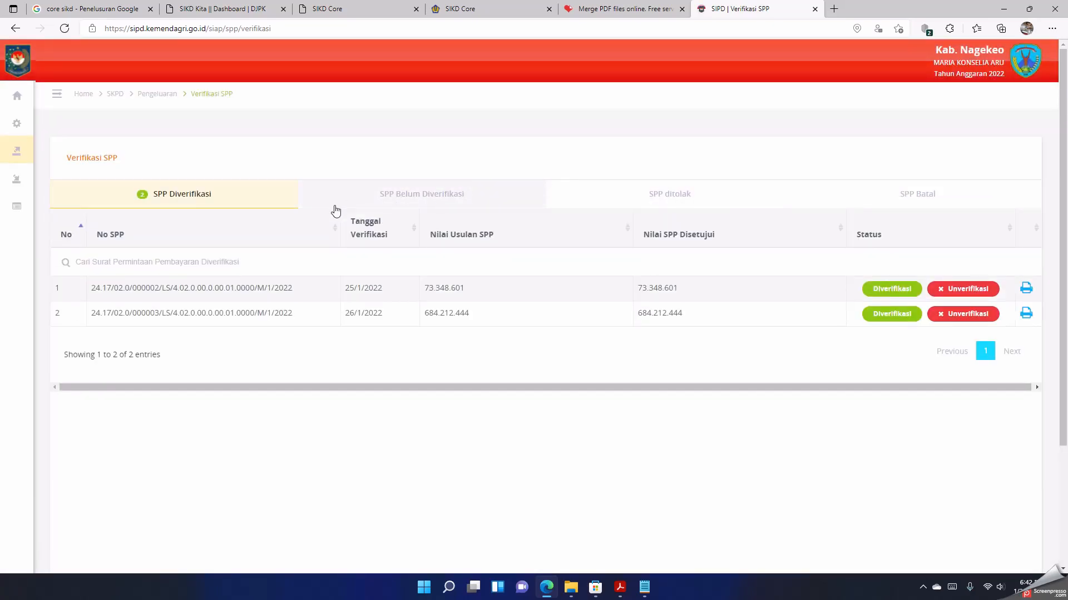
{"action": "mouse_move", "coordinate": [5, 104]}
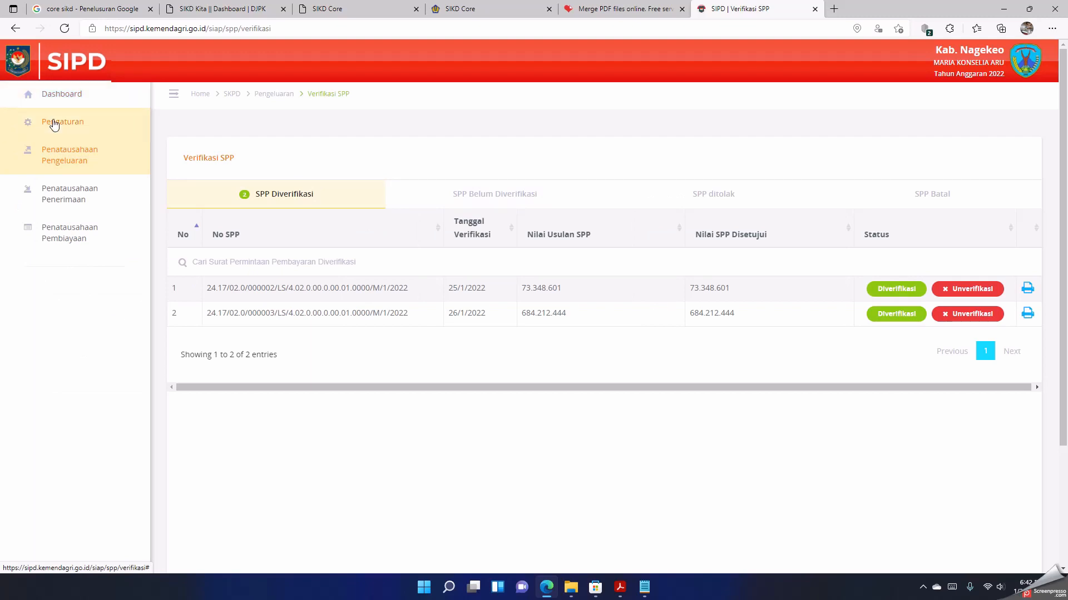
{"action": "left_click", "coordinate": [49, 159]}
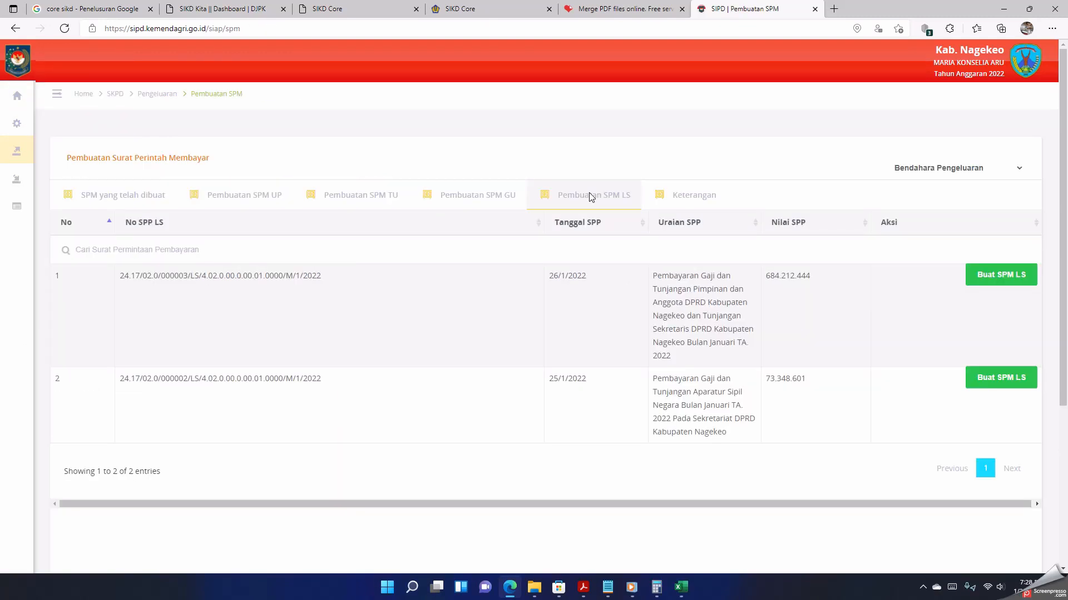
{"action": "left_click", "coordinate": [589, 195]}
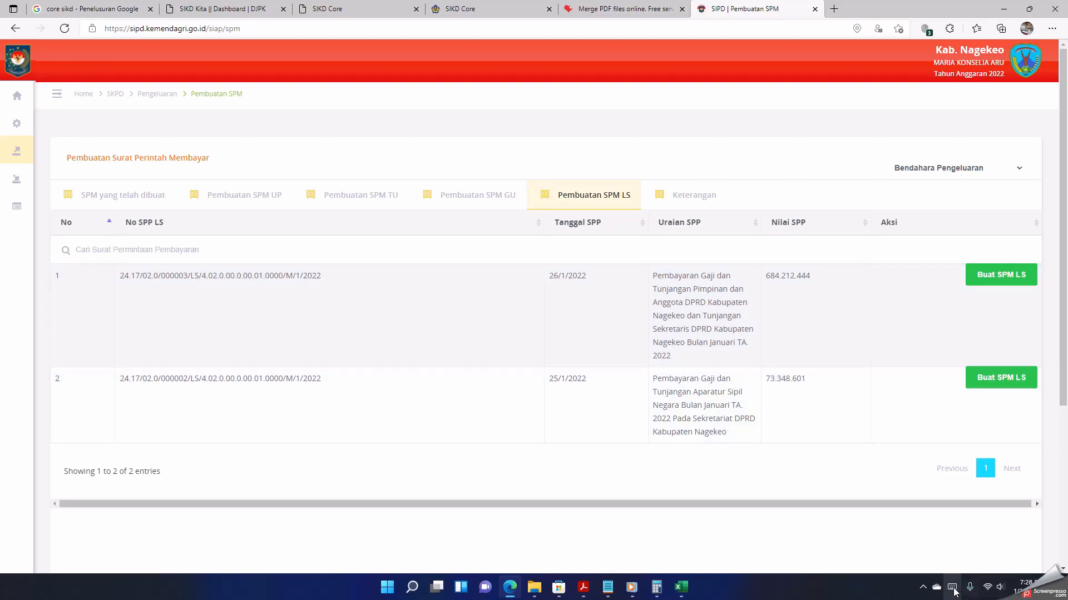
{"action": "left_click", "coordinate": [923, 587]}
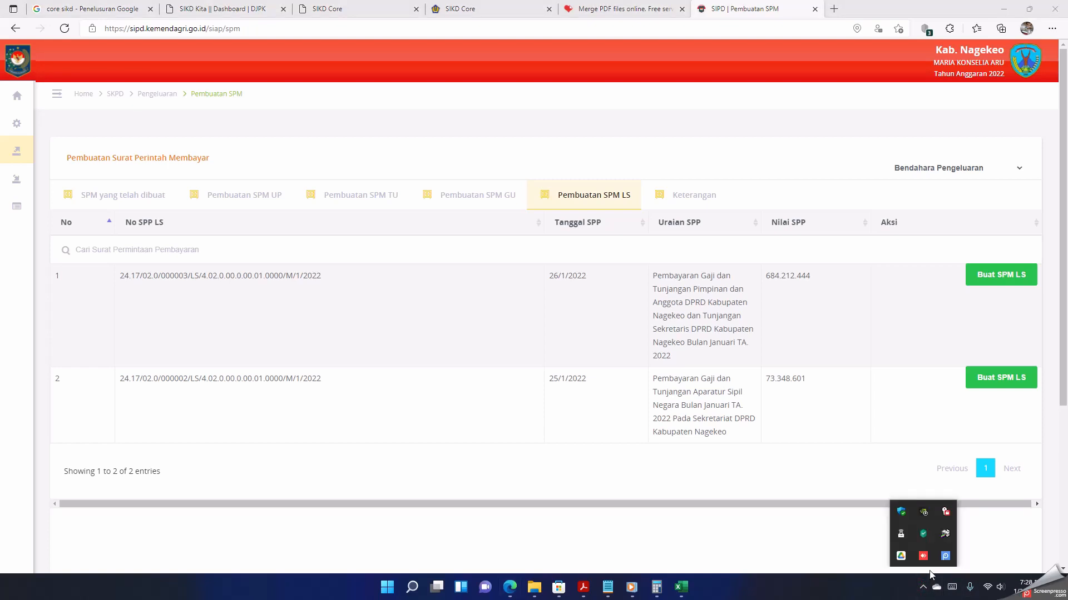
{"action": "left_click", "coordinate": [711, 496]}
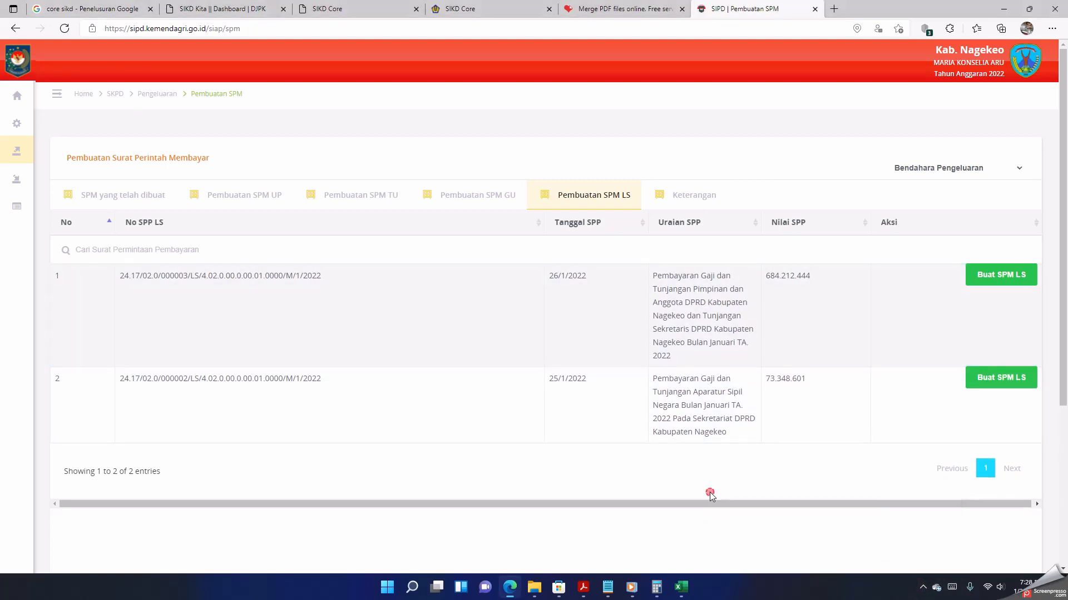
Step: Start an SPM LS for the 684.212.444 SPP, dated 26/01/2022, using partner data from the SEKRETARIAT DPRD partner
{"action": "left_click", "coordinate": [984, 276]}
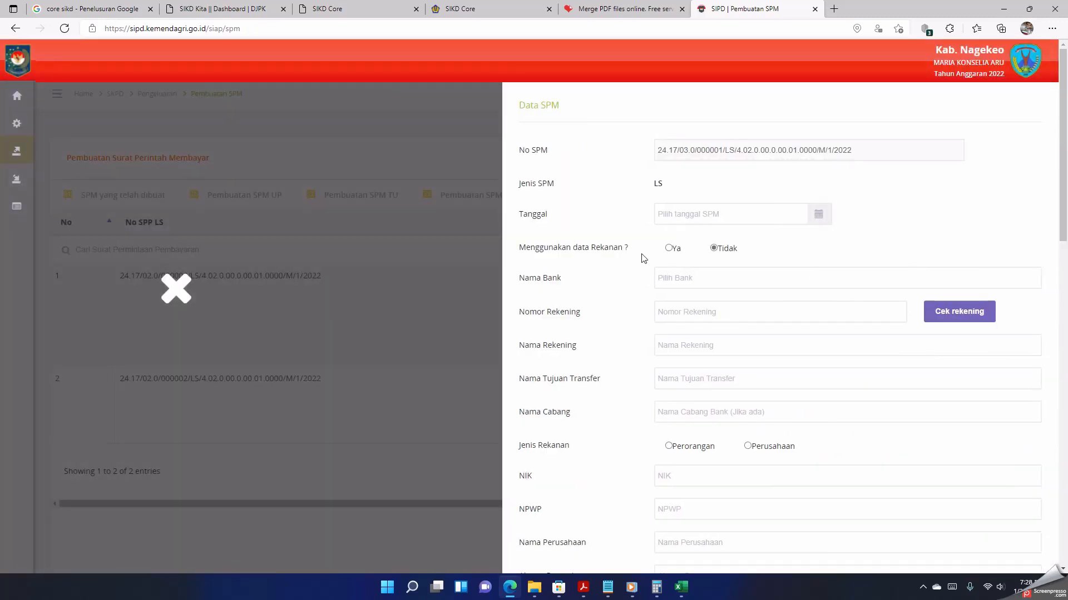
{"action": "left_click", "coordinate": [712, 214]}
{"action": "left_click", "coordinate": [723, 339]}
{"action": "left_click", "coordinate": [673, 248]}
{"action": "left_click", "coordinate": [683, 276]}
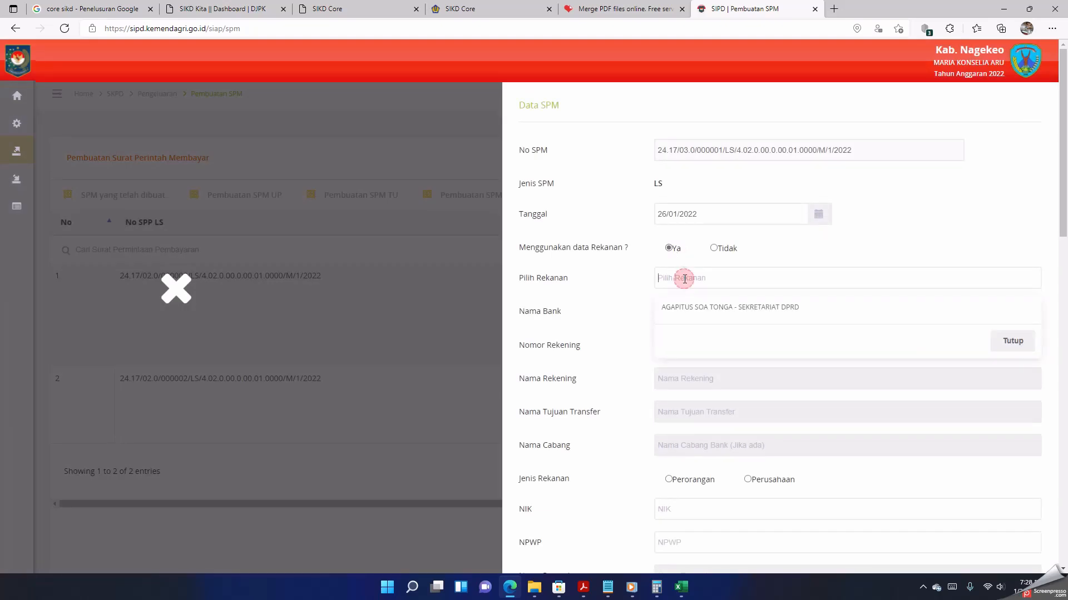
{"action": "left_click", "coordinate": [698, 307]}
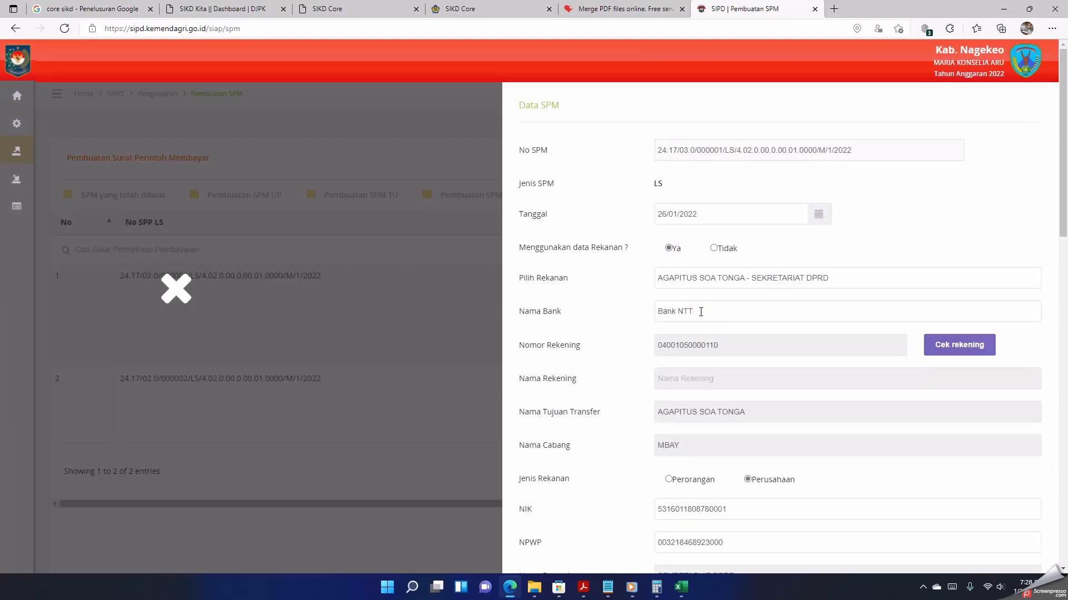
Step: Run the account check on the partner's Bank NTT account and dismiss its message
{"action": "scroll", "coordinate": [701, 319], "scroll_direction": "down", "scroll_amount": 1}
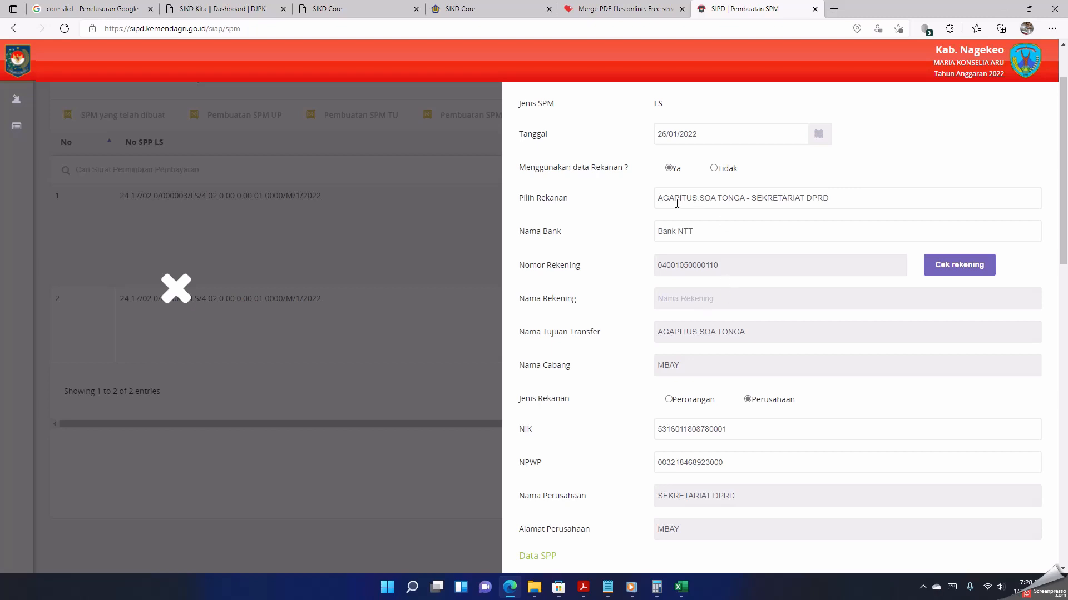
{"action": "left_click", "coordinate": [950, 266]}
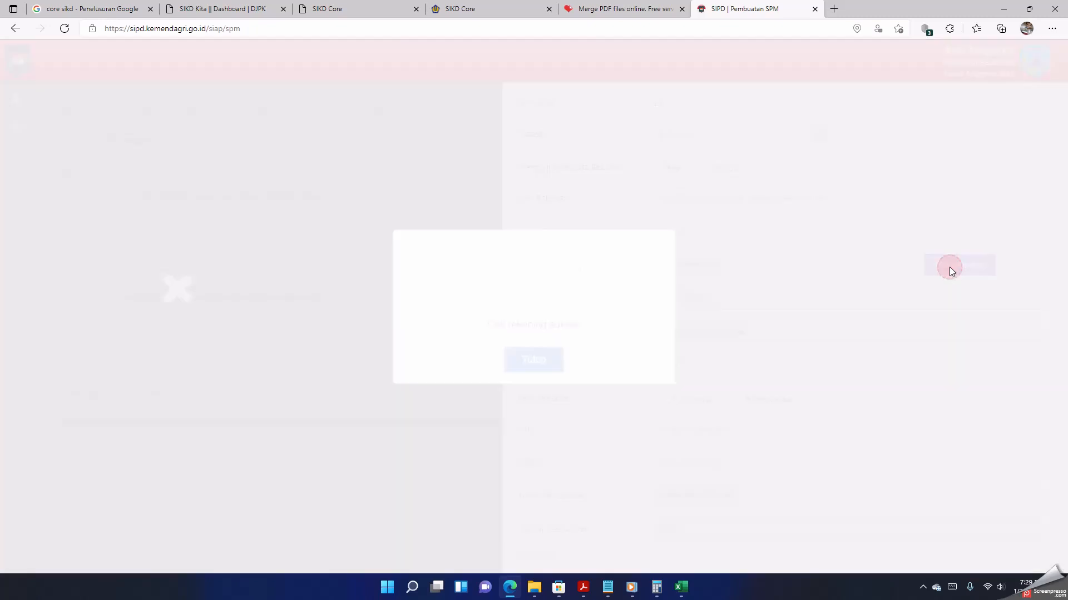
{"action": "left_click", "coordinate": [534, 367]}
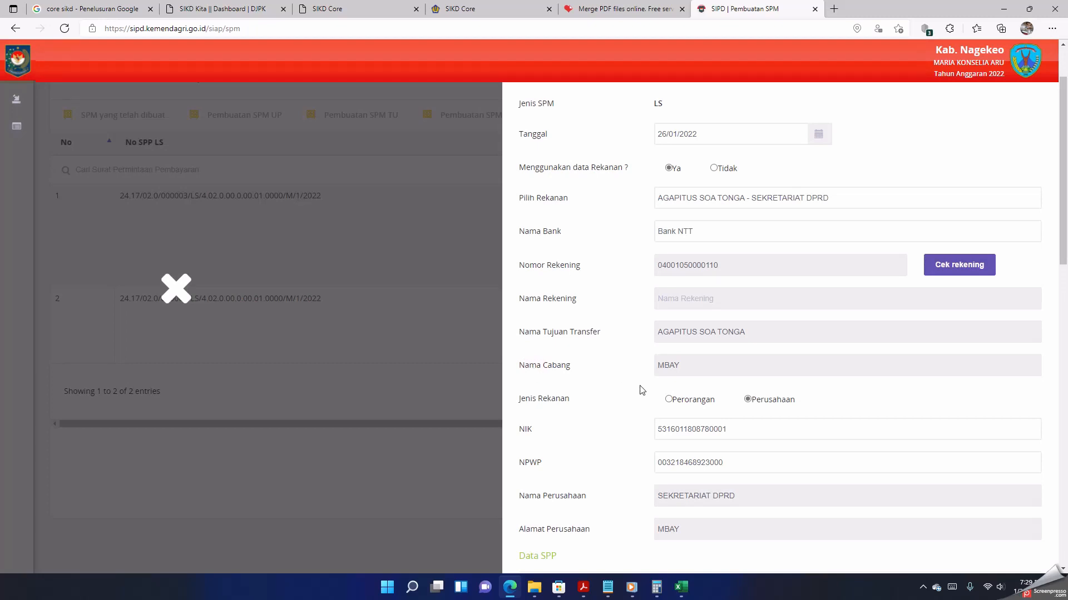
Step: Add a PPH 21 tax at 15% with its billing ID to the Belanja Tunjangan Komunikasi Intensif Pimpinan dan Anggota DPRD line
{"action": "scroll", "coordinate": [640, 390], "scroll_direction": "down", "scroll_amount": 1}
{"action": "scroll", "coordinate": [642, 395], "scroll_direction": "down", "scroll_amount": 5}
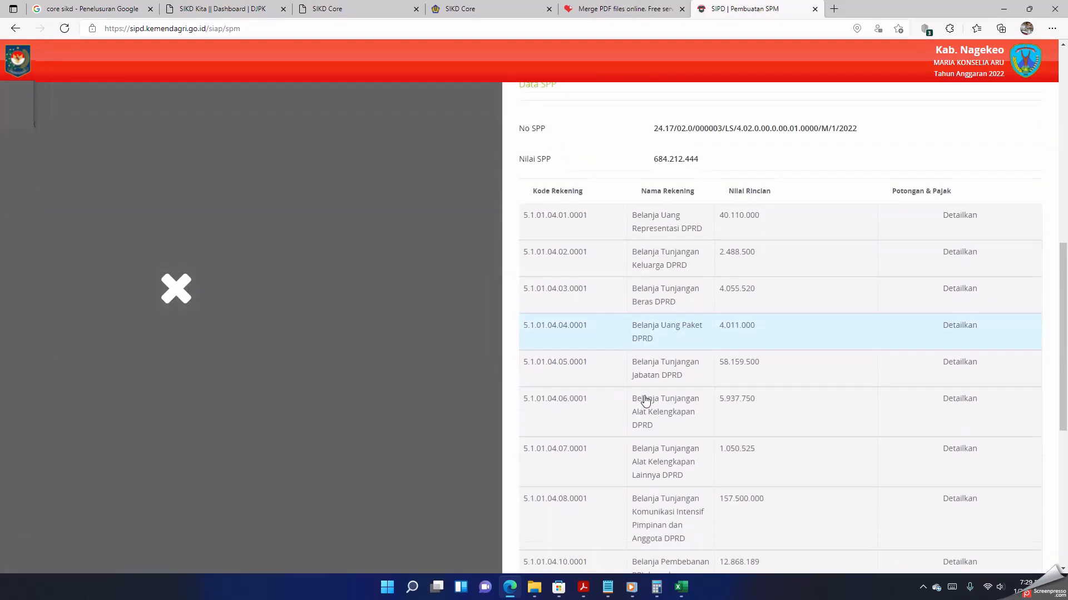
{"action": "scroll", "coordinate": [700, 369], "scroll_direction": "down", "scroll_amount": 1}
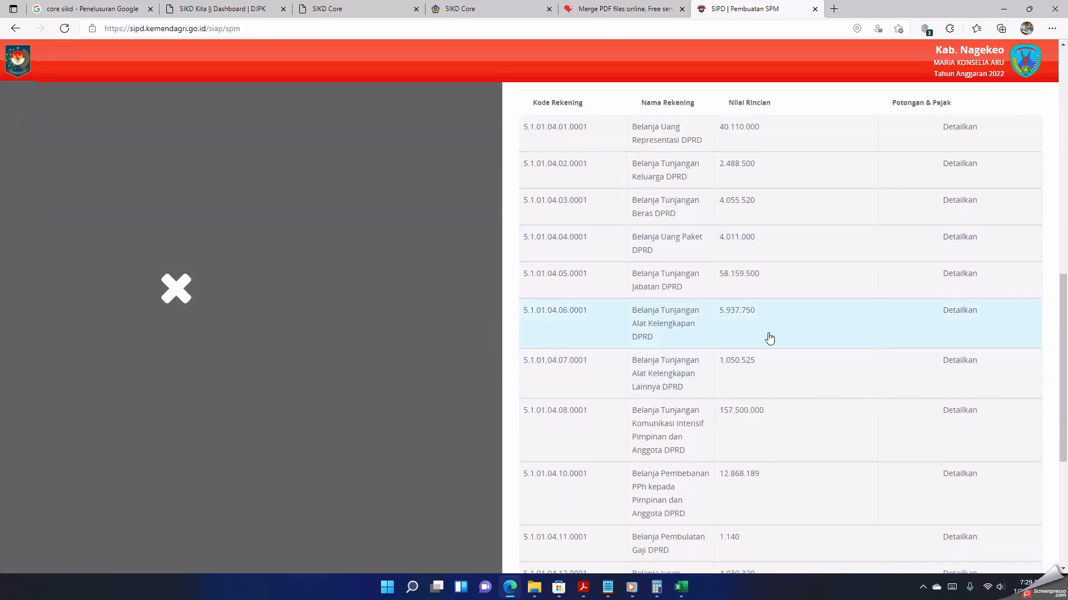
{"action": "scroll", "coordinate": [729, 362], "scroll_direction": "down", "scroll_amount": 2}
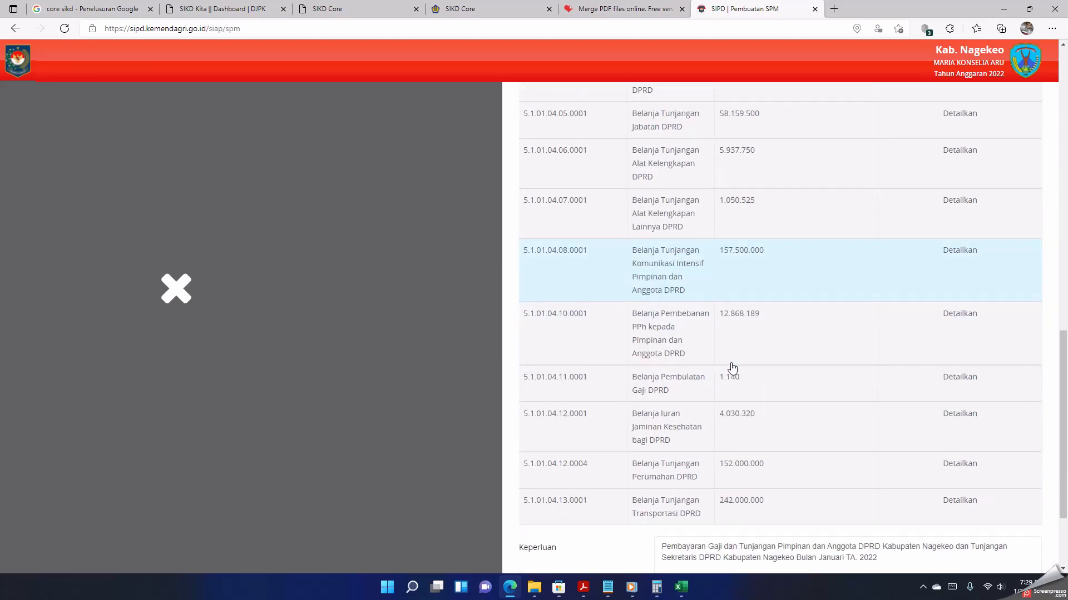
{"action": "left_click", "coordinate": [964, 255]}
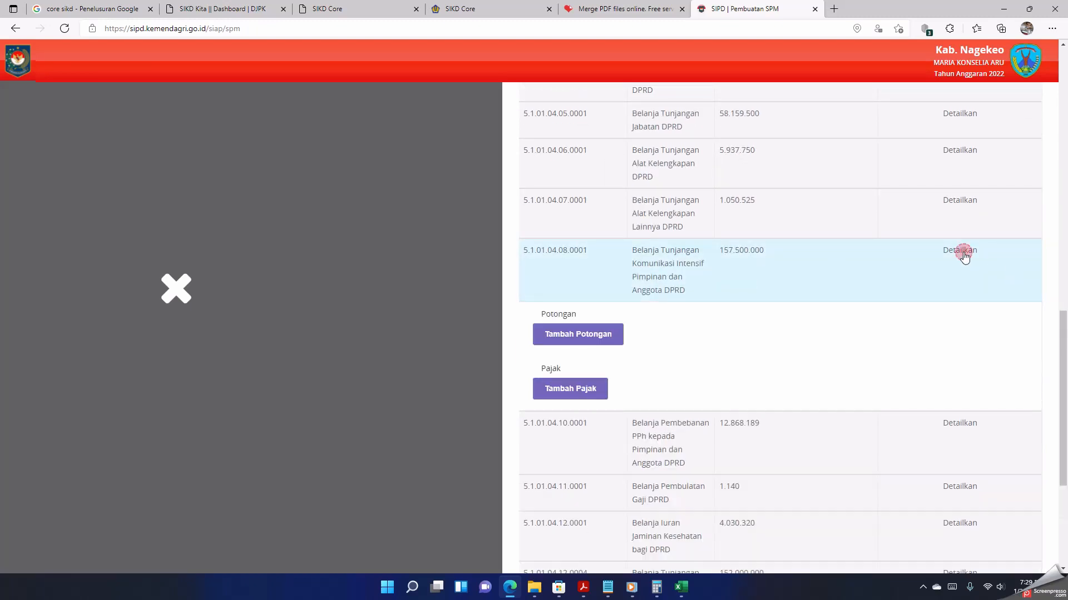
{"action": "left_click", "coordinate": [585, 394]}
{"action": "left_click", "coordinate": [661, 388]}
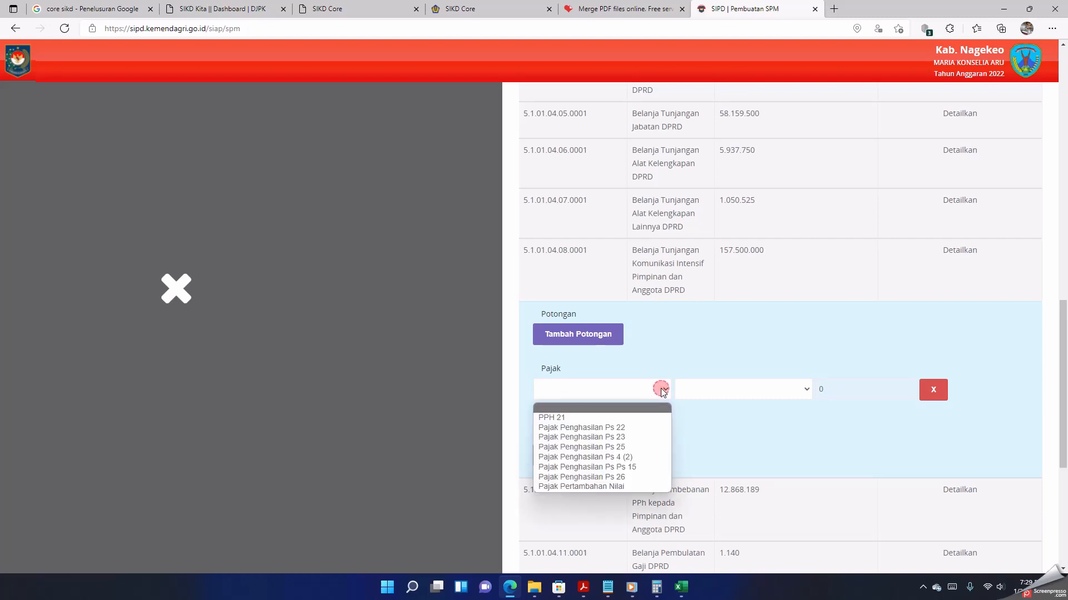
{"action": "left_click", "coordinate": [630, 418]}
{"action": "left_click", "coordinate": [743, 391]}
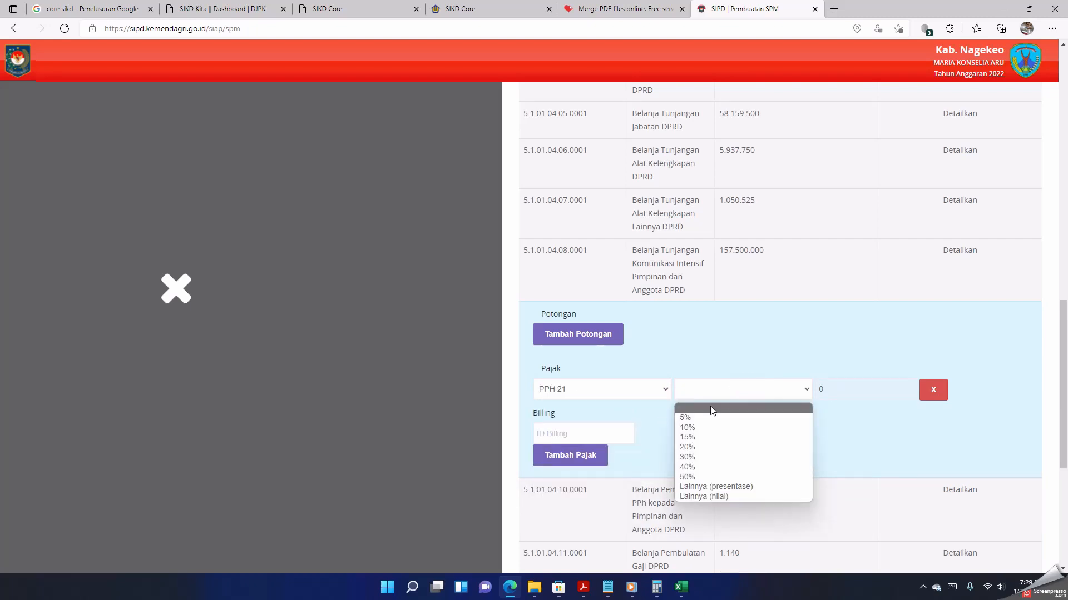
{"action": "left_click", "coordinate": [690, 437]}
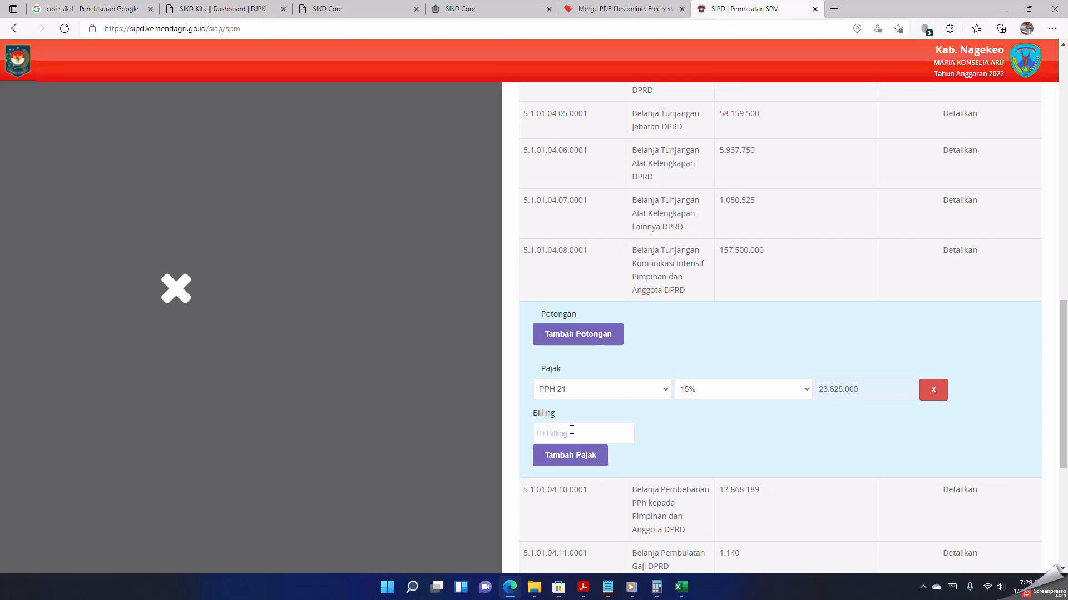
Step: Add a PPH 21 tax of type Lainnya (nilai) with the value 12.868.189 to the Belanja Pembebanan PPh line
{"action": "scroll", "coordinate": [672, 457], "scroll_direction": "down", "scroll_amount": 3}
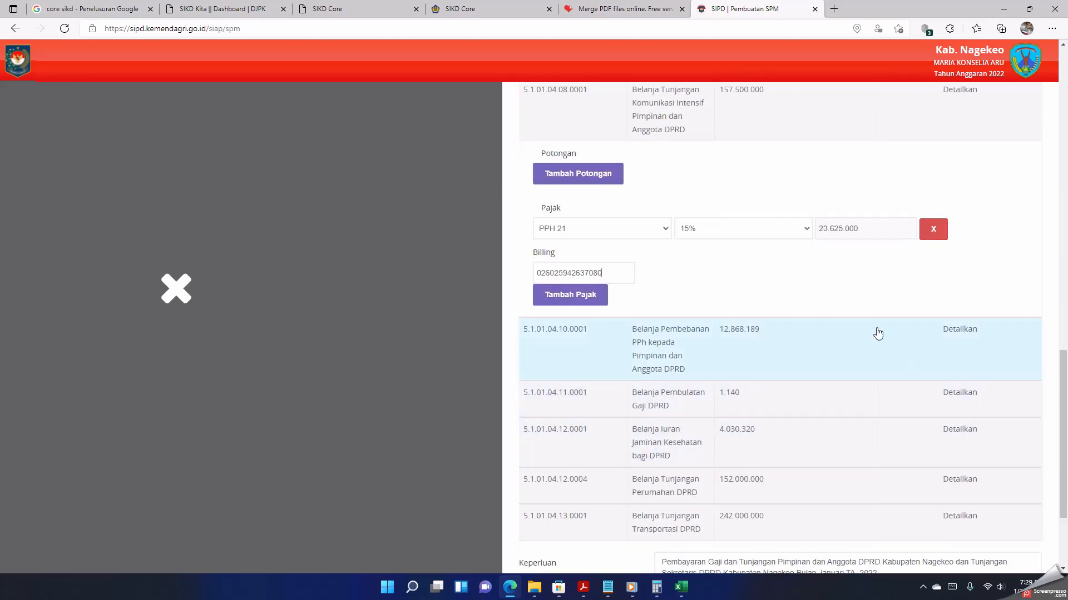
{"action": "left_click", "coordinate": [960, 329]}
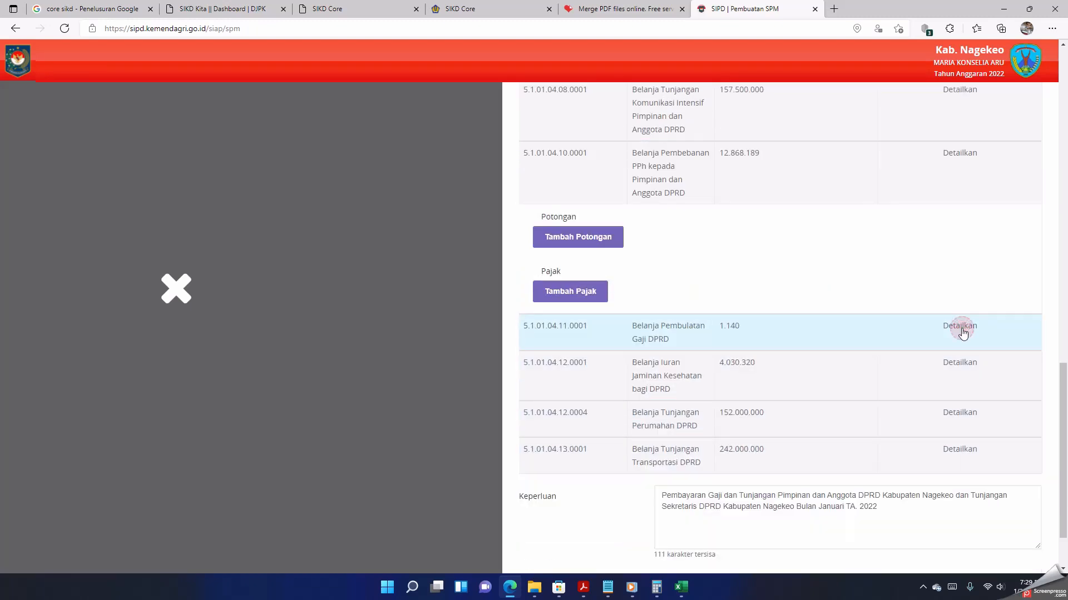
{"action": "scroll", "coordinate": [962, 334], "scroll_direction": "up", "scroll_amount": 1}
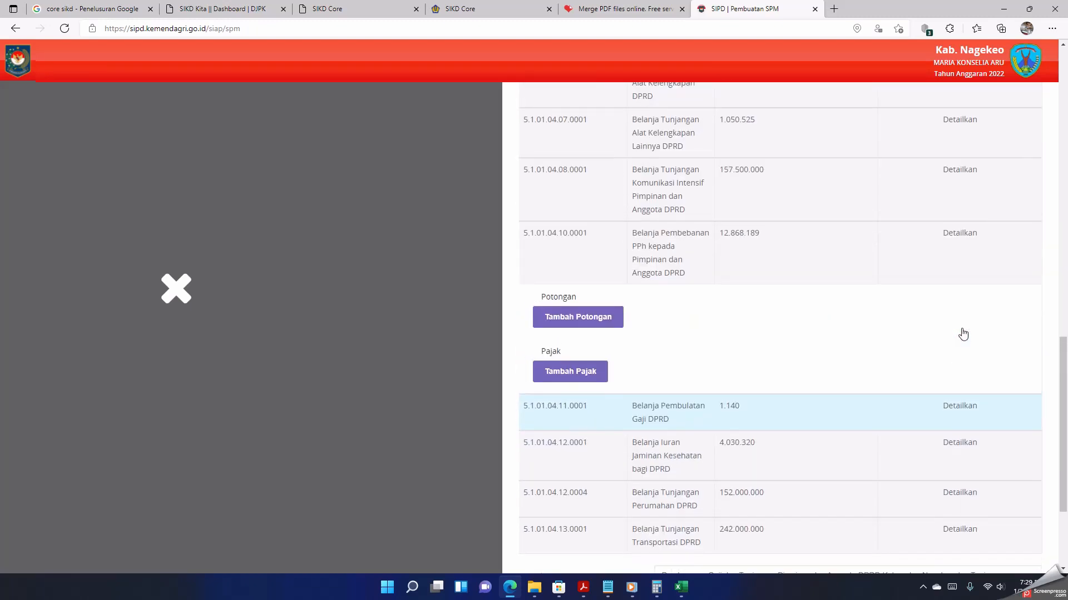
{"action": "left_click", "coordinate": [573, 378]}
{"action": "left_click", "coordinate": [631, 376]}
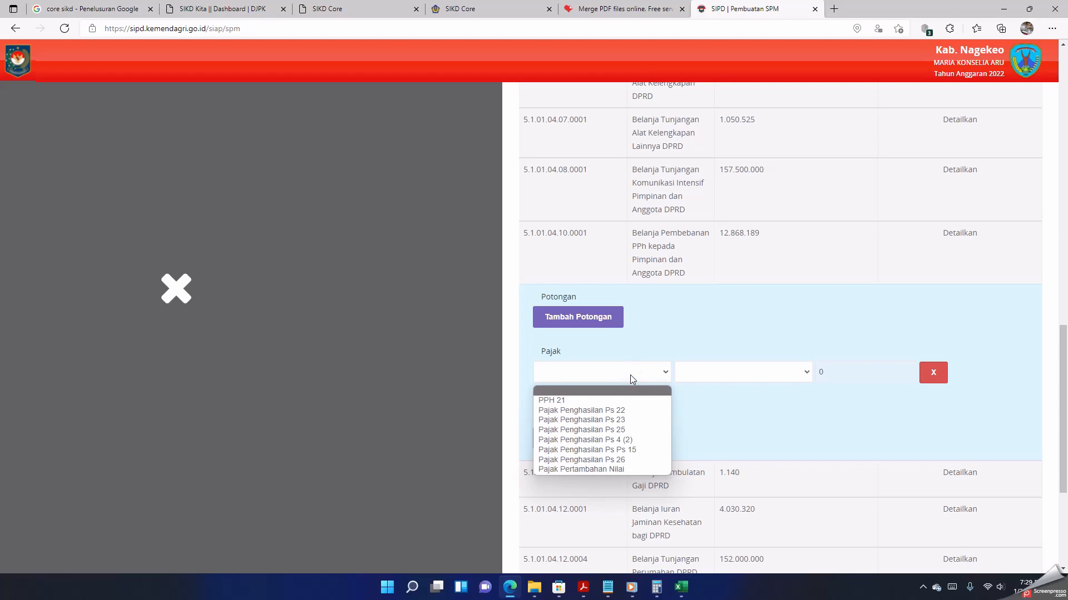
{"action": "left_click", "coordinate": [615, 401]}
{"action": "left_click", "coordinate": [748, 376]}
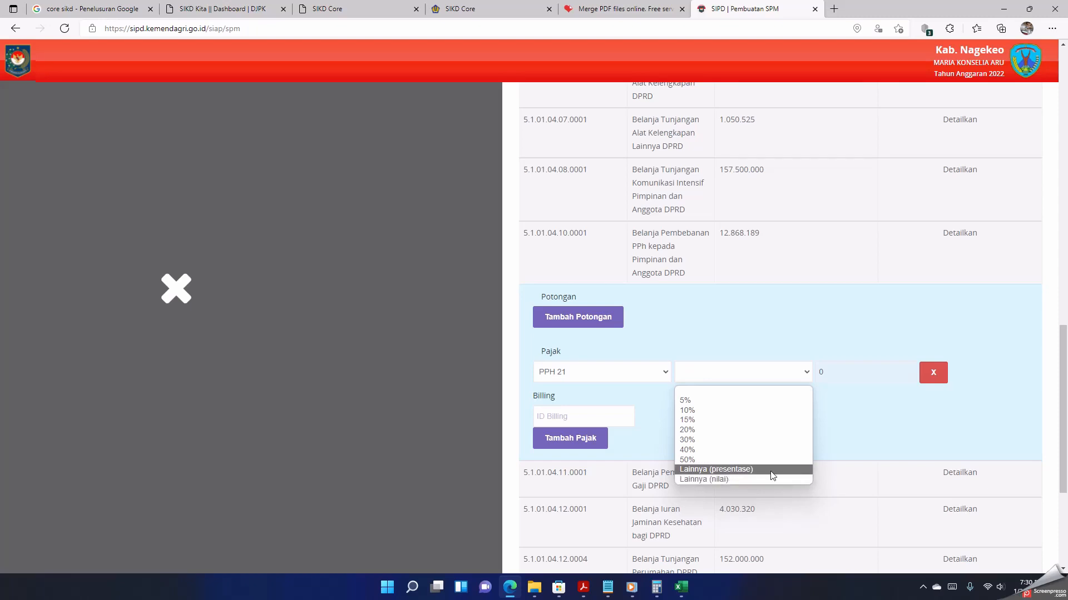
{"action": "left_click", "coordinate": [741, 478]}
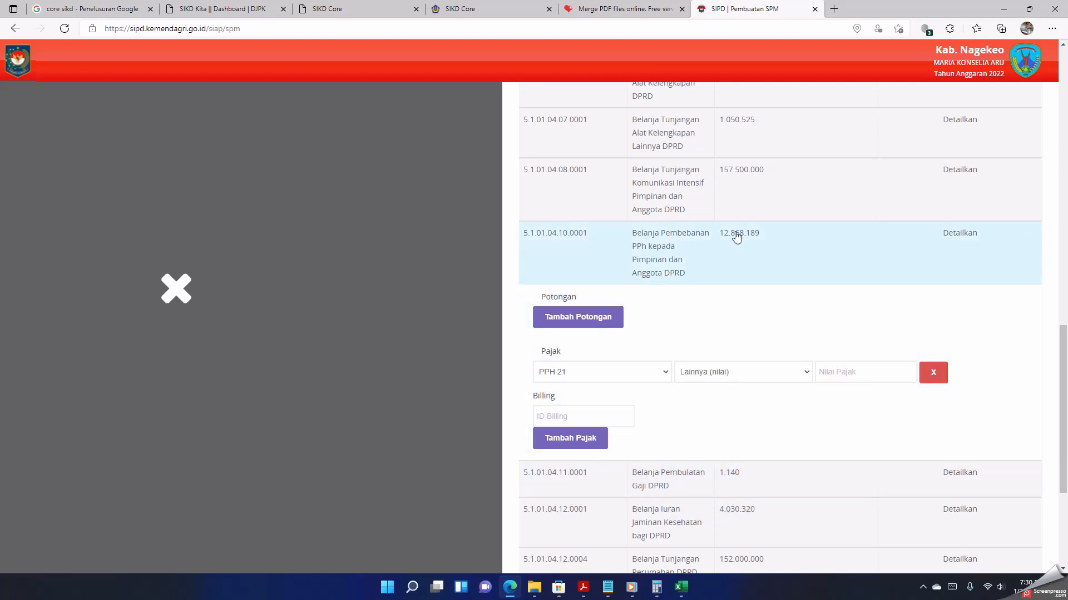
{"action": "type", "text": "1"}
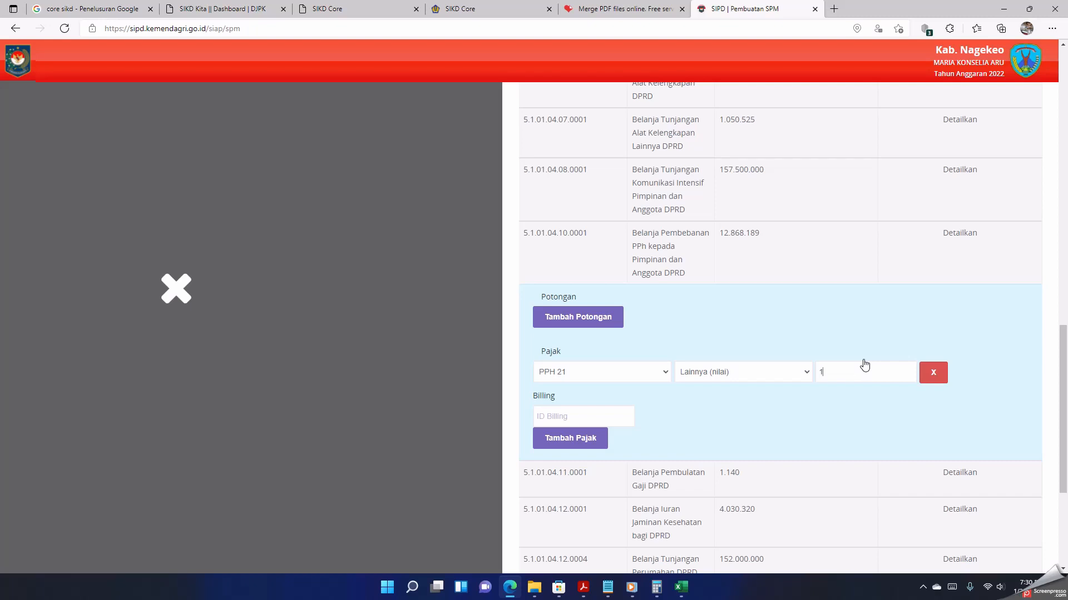
{"action": "type", "text": "2.868.189"}
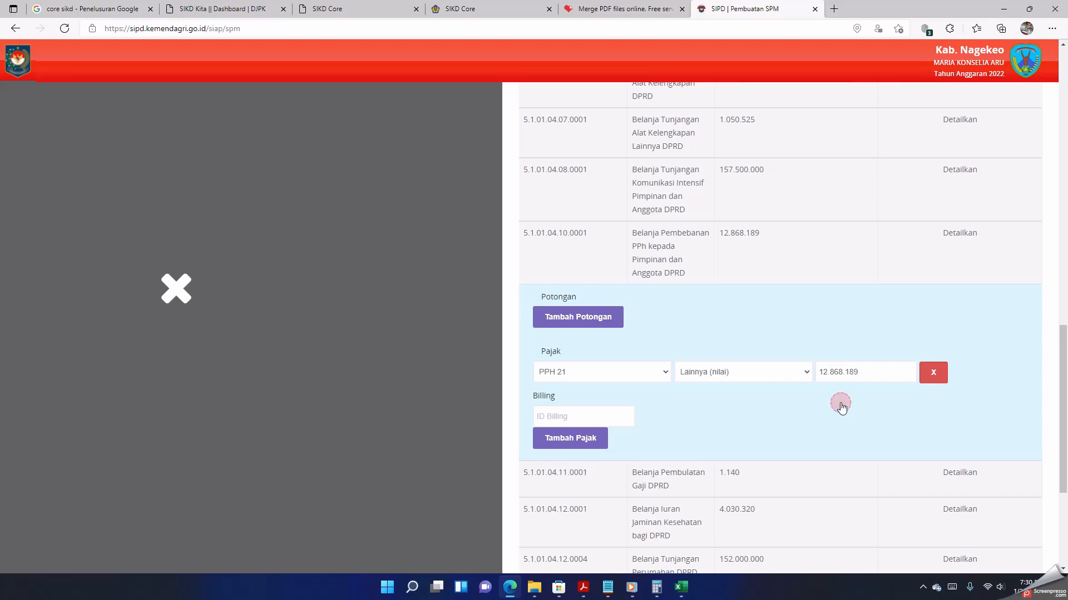
Step: Enter the billing ID for the PPH 21 tax on the Belanja Pembebanan PPh line
{"action": "scroll", "coordinate": [839, 410], "scroll_direction": "down", "scroll_amount": 1}
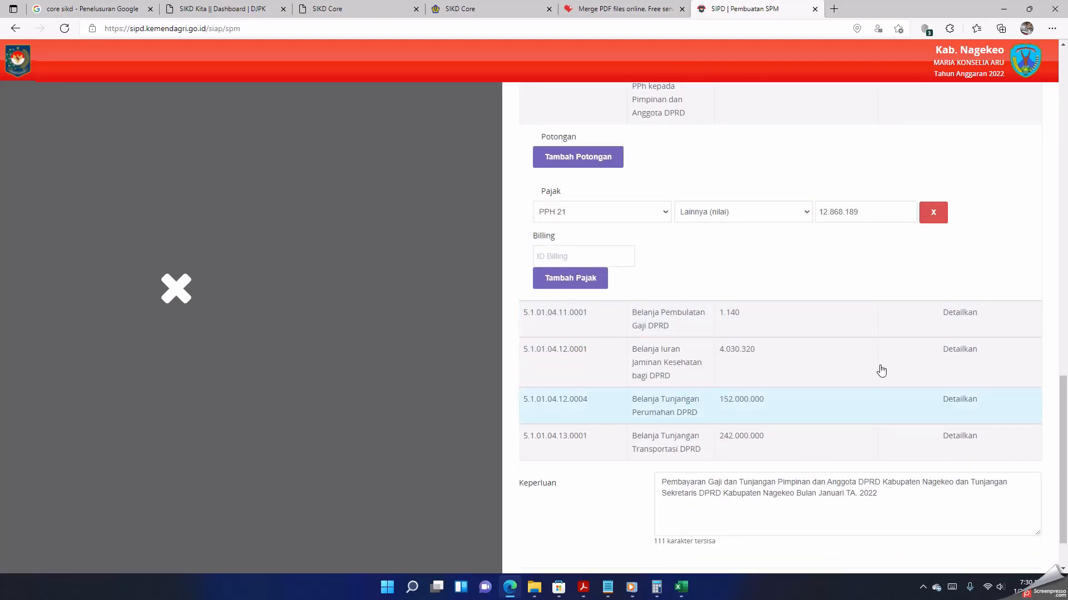
{"action": "left_click", "coordinate": [585, 252]}
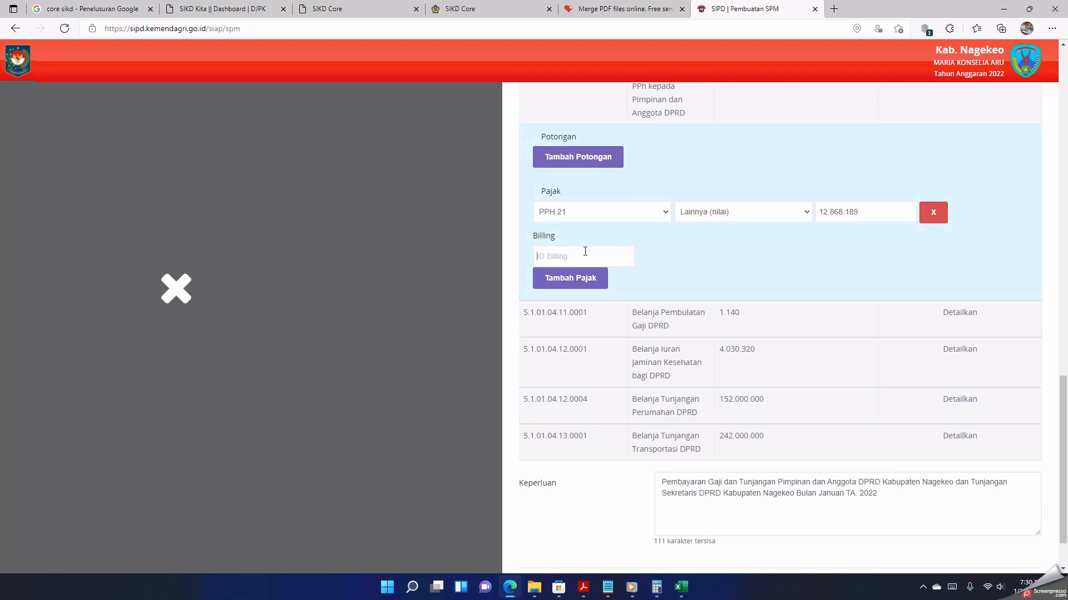
{"action": "type", "text": "026025942075126"}
Step: Add a PPH 21 tax at 15% to the Belanja Tunjangan Perumahan DPRD line
{"action": "left_click", "coordinate": [942, 399]}
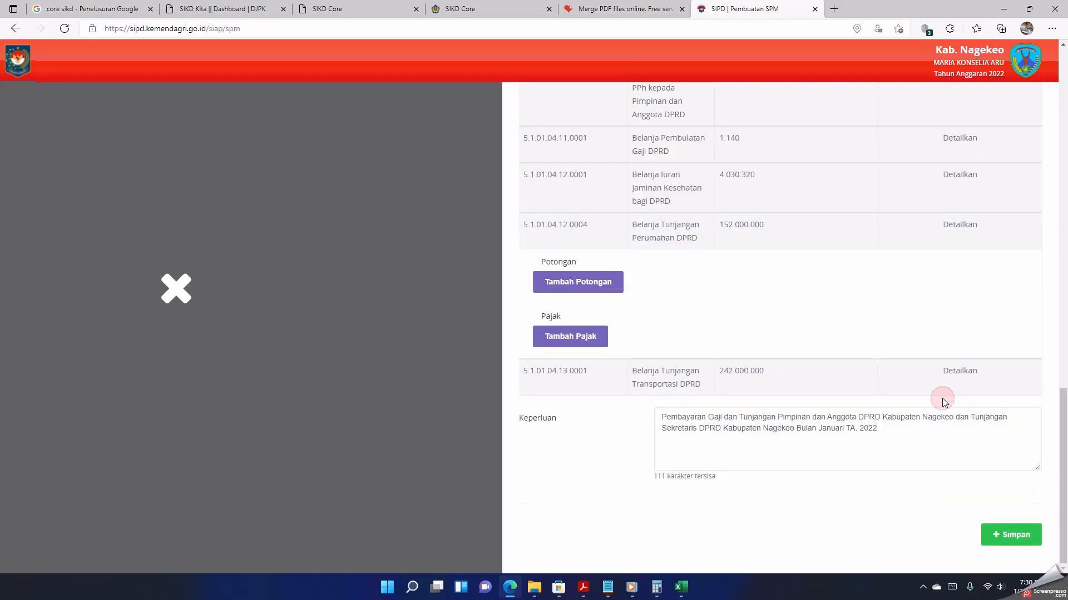
{"action": "left_click", "coordinate": [570, 338]}
{"action": "left_click", "coordinate": [630, 339]}
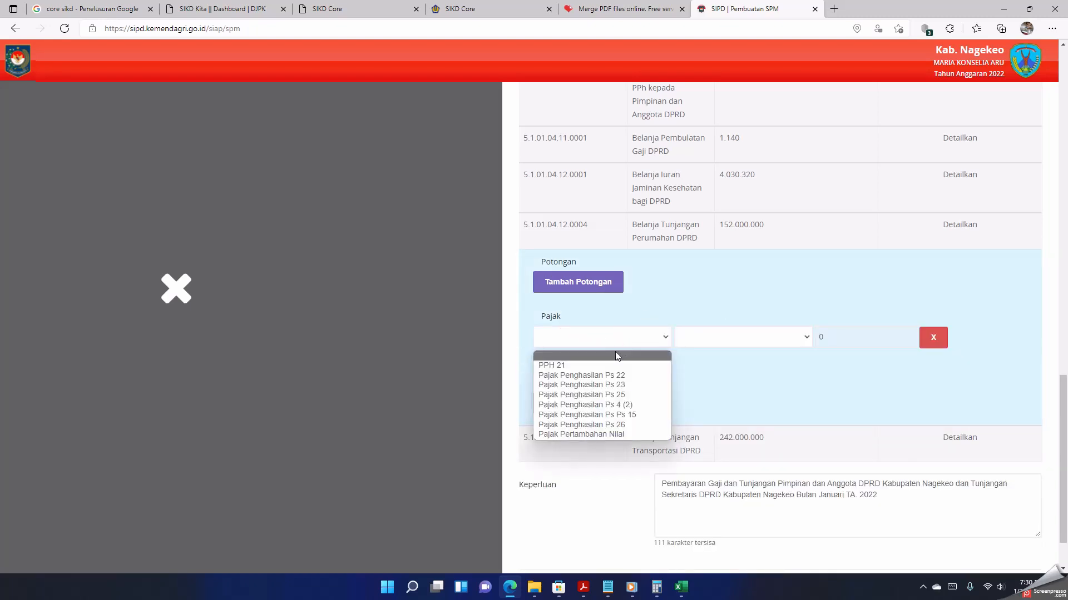
{"action": "left_click", "coordinate": [601, 366]}
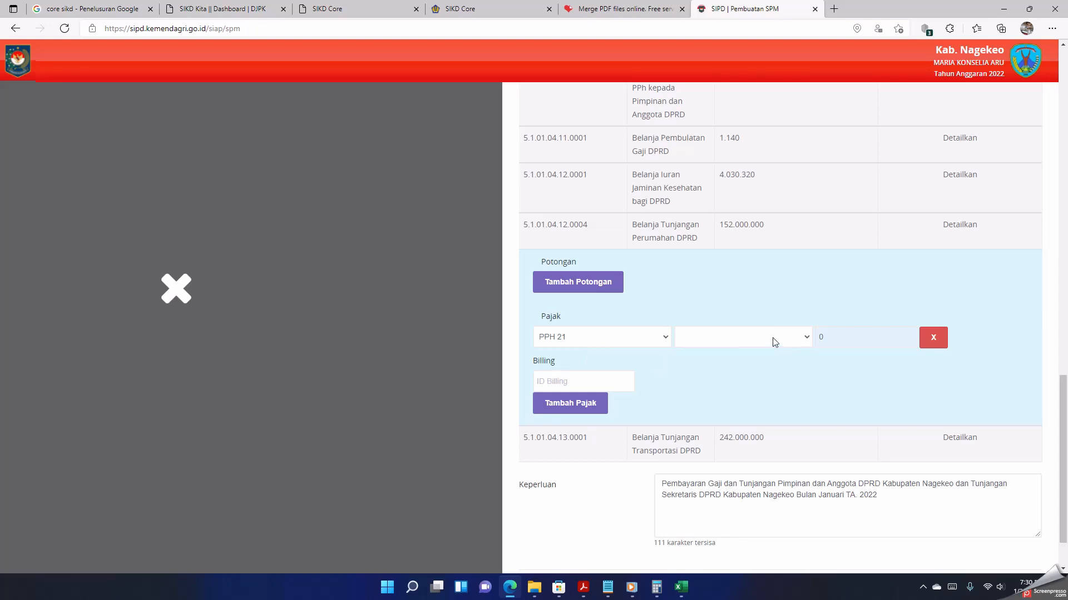
{"action": "left_click", "coordinate": [774, 342]}
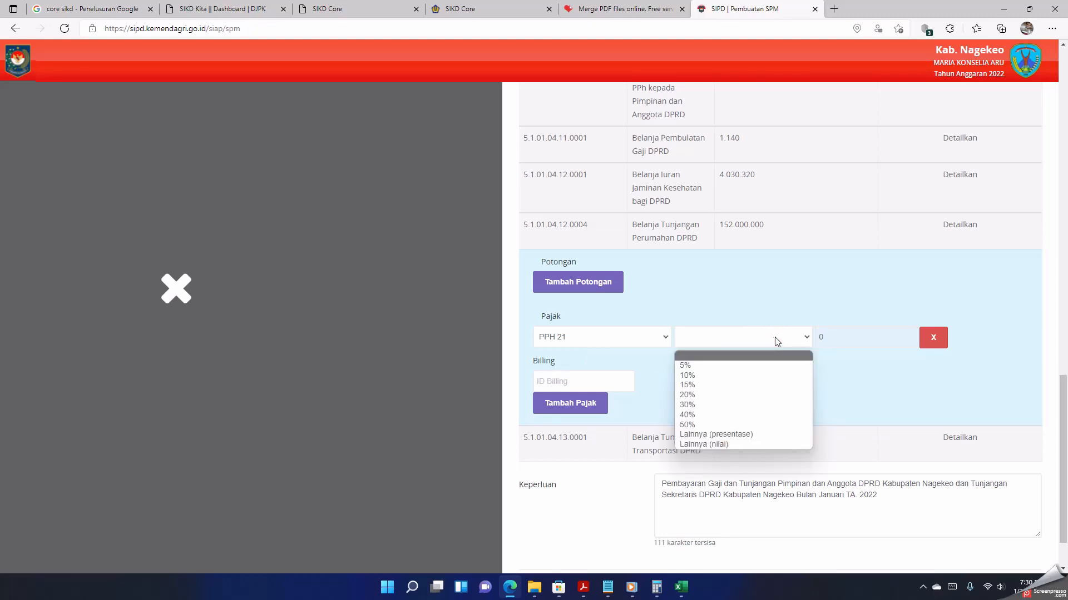
{"action": "left_click", "coordinate": [715, 384]}
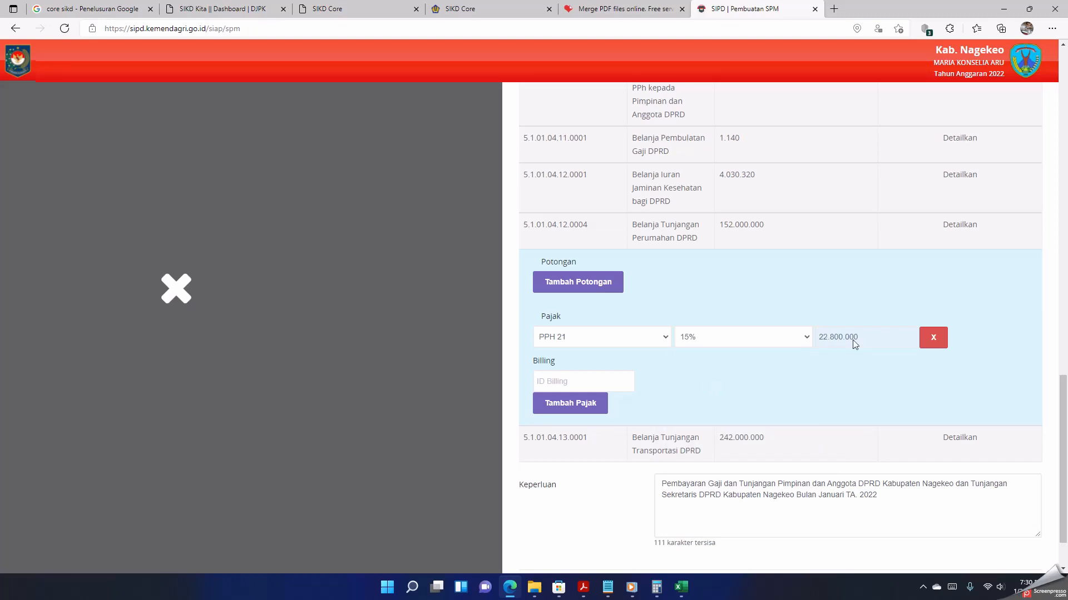
Step: Fill in the billing ID for the PPH 21 tax on the Belanja Tunjangan Perumahan DPRD line
{"action": "left_click", "coordinate": [573, 381]}
{"action": "type", "text": "0"}
{"action": "type", "text": "26025942699122"}
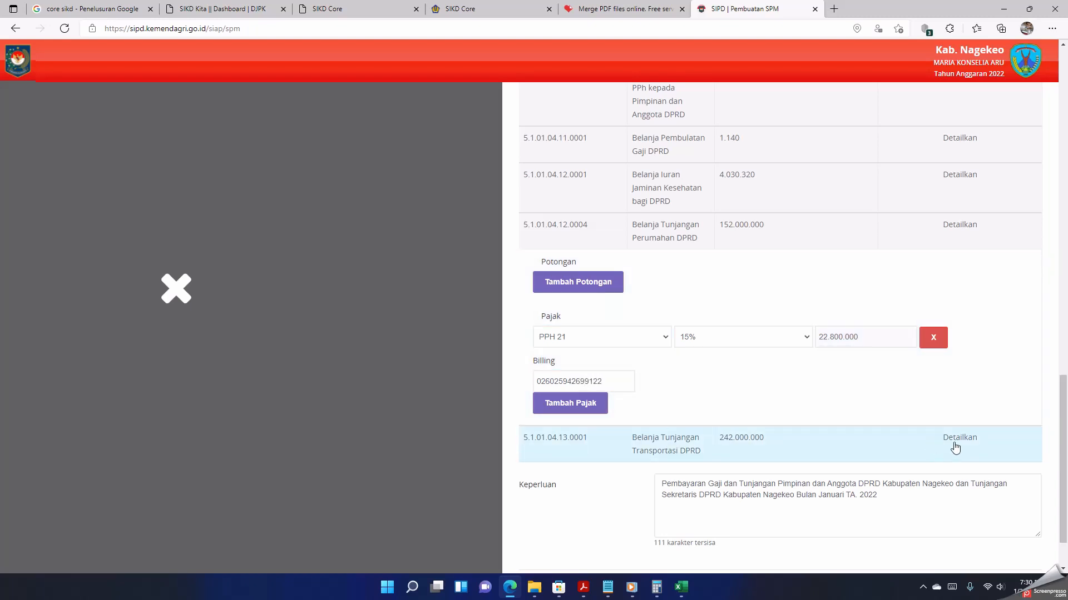
Step: Add a PPH 21 tax at 15% to the Belanja Tunjangan Transportasi DPRD line
{"action": "left_click", "coordinate": [955, 439]}
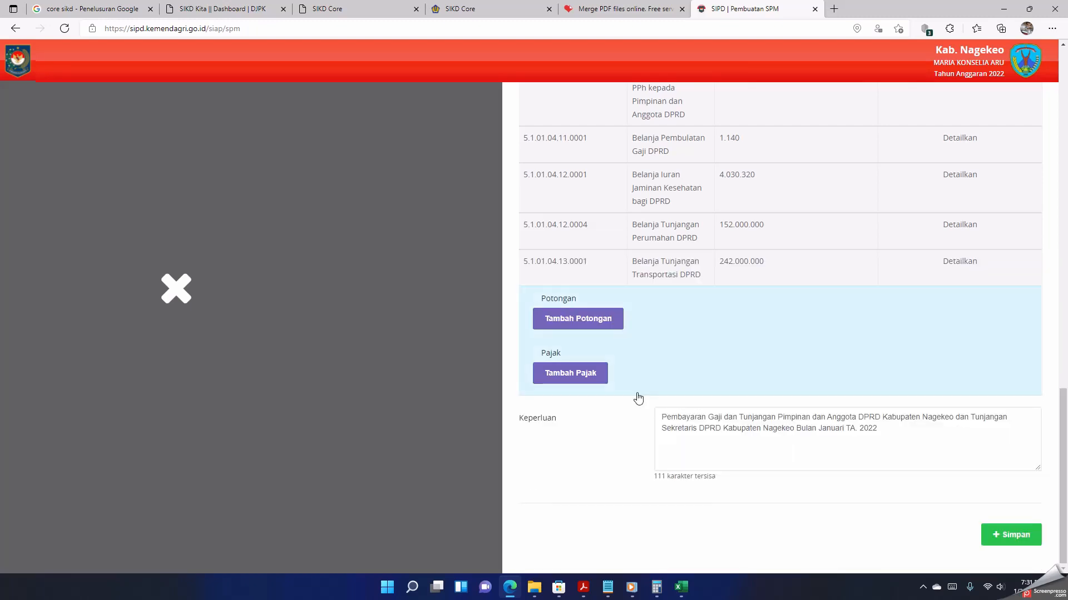
{"action": "left_click", "coordinate": [589, 375]}
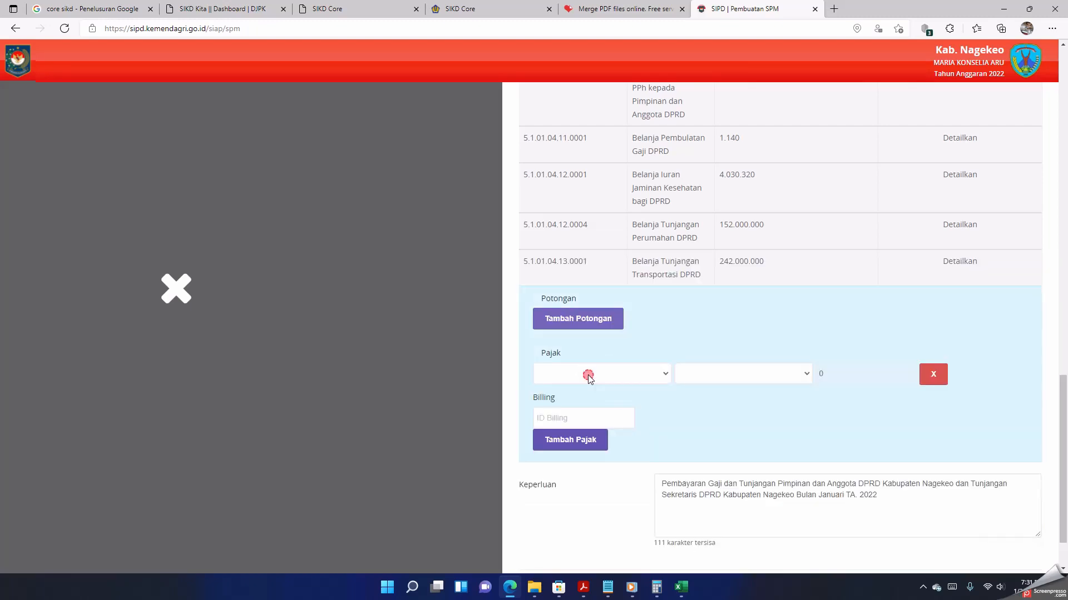
{"action": "left_click", "coordinate": [648, 377]}
{"action": "left_click", "coordinate": [611, 401]}
{"action": "left_click", "coordinate": [737, 374]}
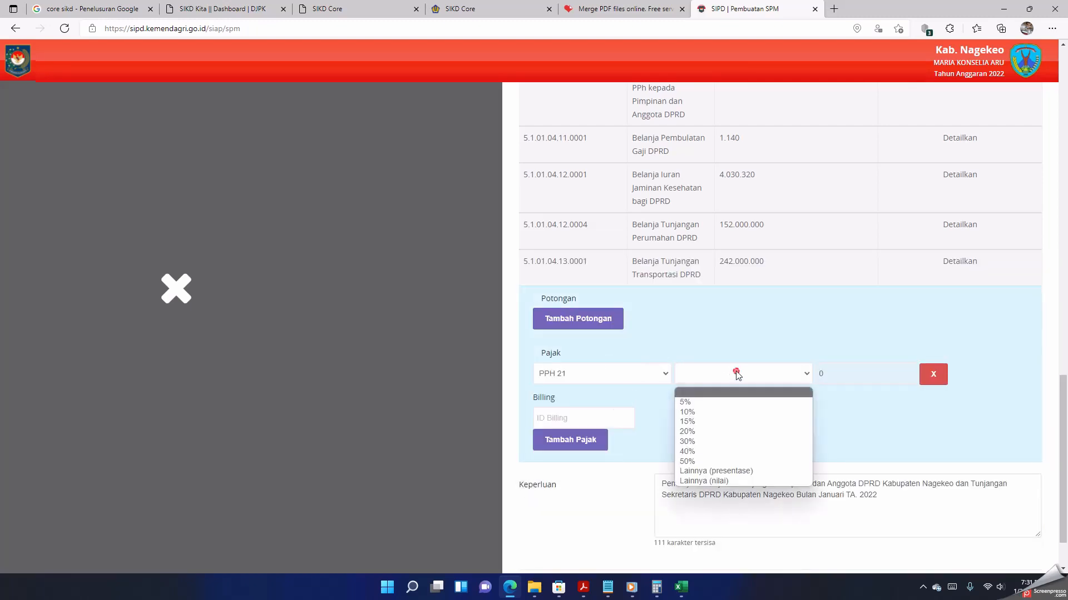
{"action": "left_click", "coordinate": [698, 421]}
Step: Fill in the billing ID for the PPH 21 tax on the Belanja Tunjangan Transportasi DPRD line
{"action": "left_click", "coordinate": [587, 423]}
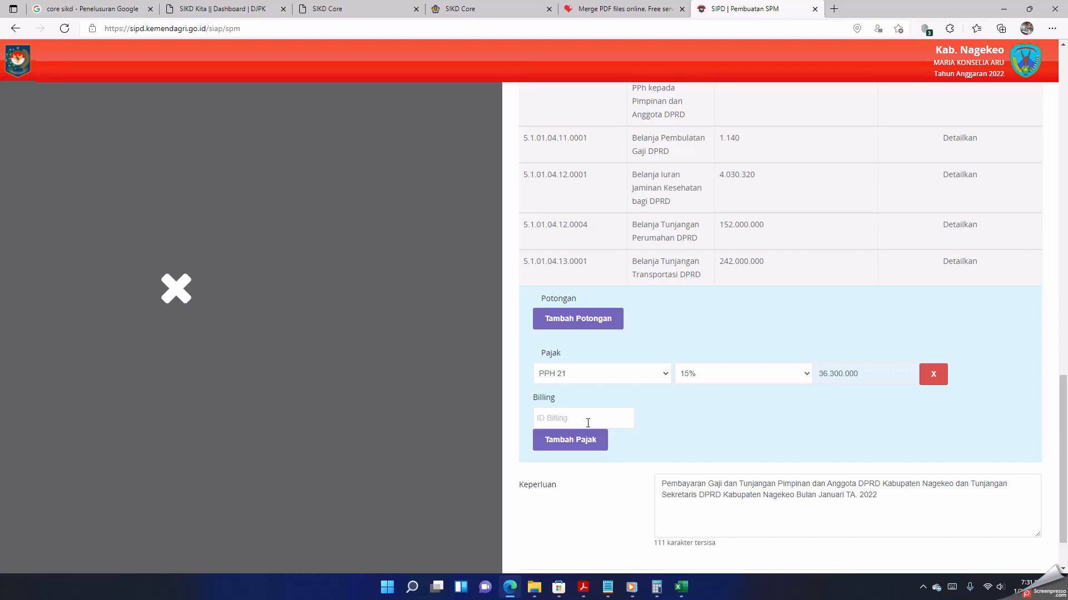
{"action": "type", "text": "026025942768126"}
{"action": "scroll", "coordinate": [617, 408], "scroll_direction": "down", "scroll_amount": 1}
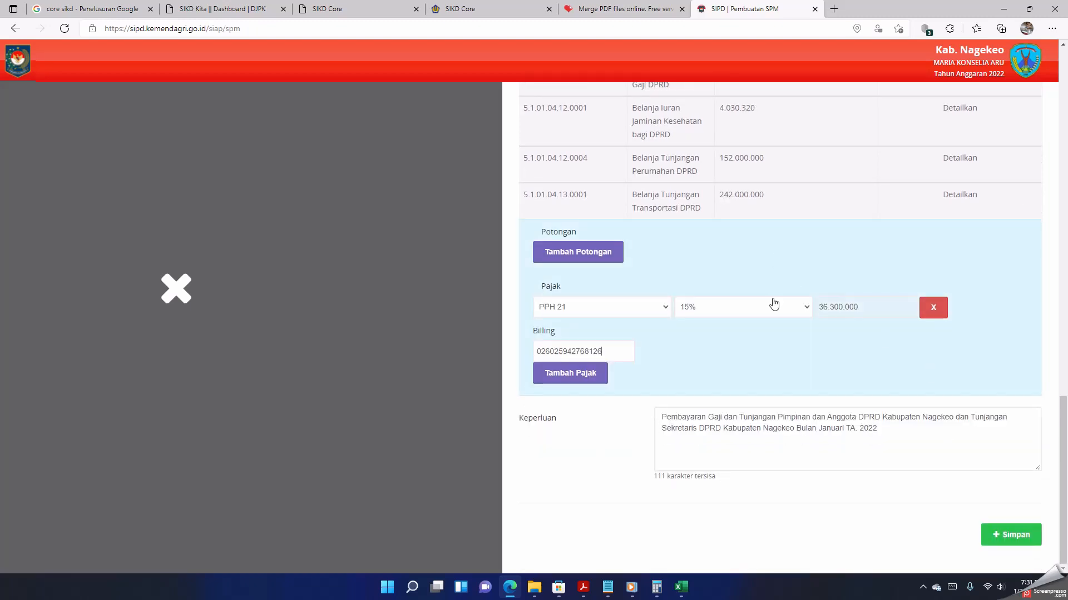
{"action": "scroll", "coordinate": [771, 303], "scroll_direction": "up", "scroll_amount": 4}
{"action": "scroll", "coordinate": [782, 321], "scroll_direction": "up", "scroll_amount": 9}
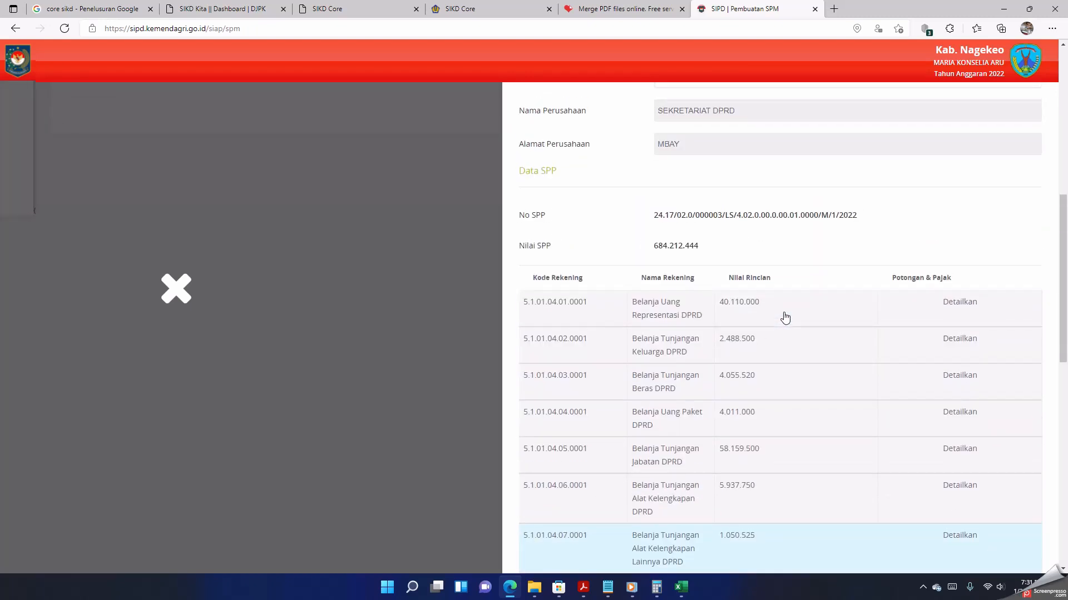
{"action": "scroll", "coordinate": [784, 318], "scroll_direction": "down", "scroll_amount": 9}
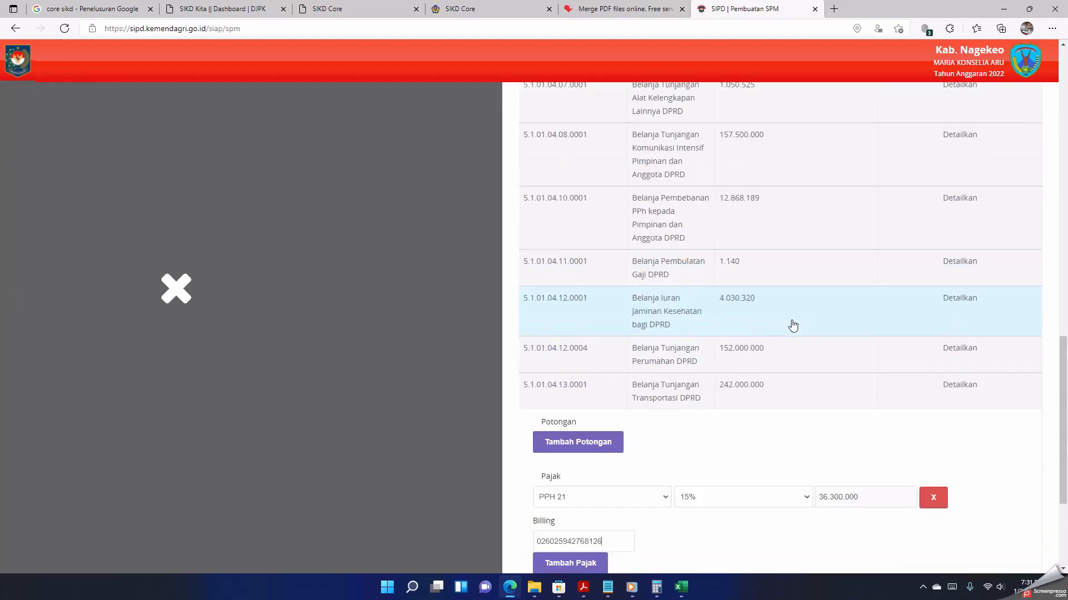
{"action": "scroll", "coordinate": [793, 325], "scroll_direction": "down", "scroll_amount": 2}
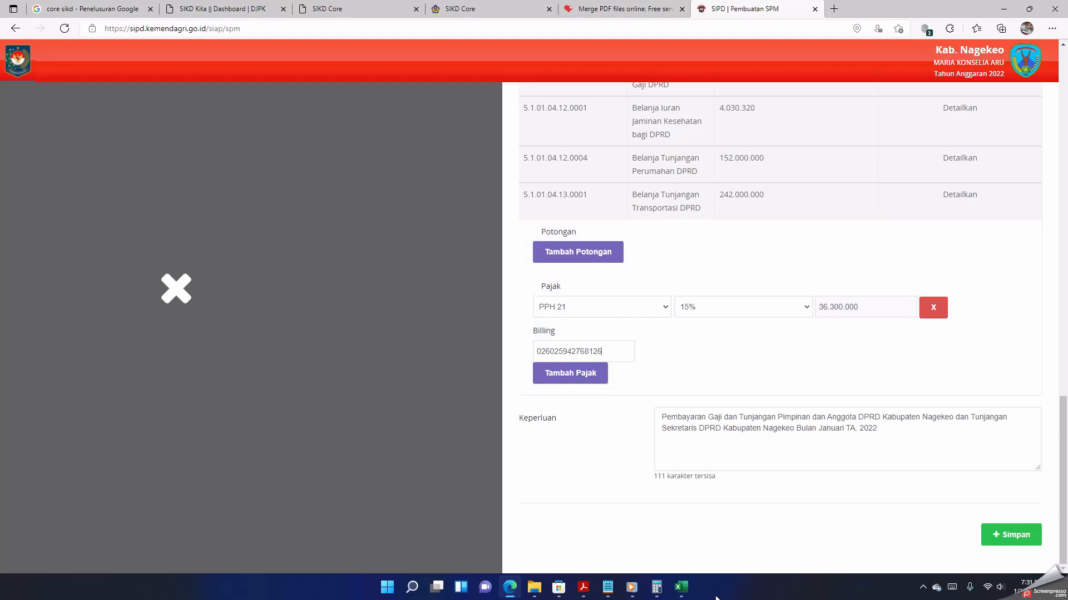
Step: Switch to the Excel workbook and examine the POTONGAN column and its total in the PERHITUNGAN POTONGAN PAJAK table
{"action": "left_click", "coordinate": [682, 588]}
{"action": "left_click_drag", "start_coordinate": [422, 263], "coordinate": [740, 355]}
{"action": "left_click", "coordinate": [742, 356]}
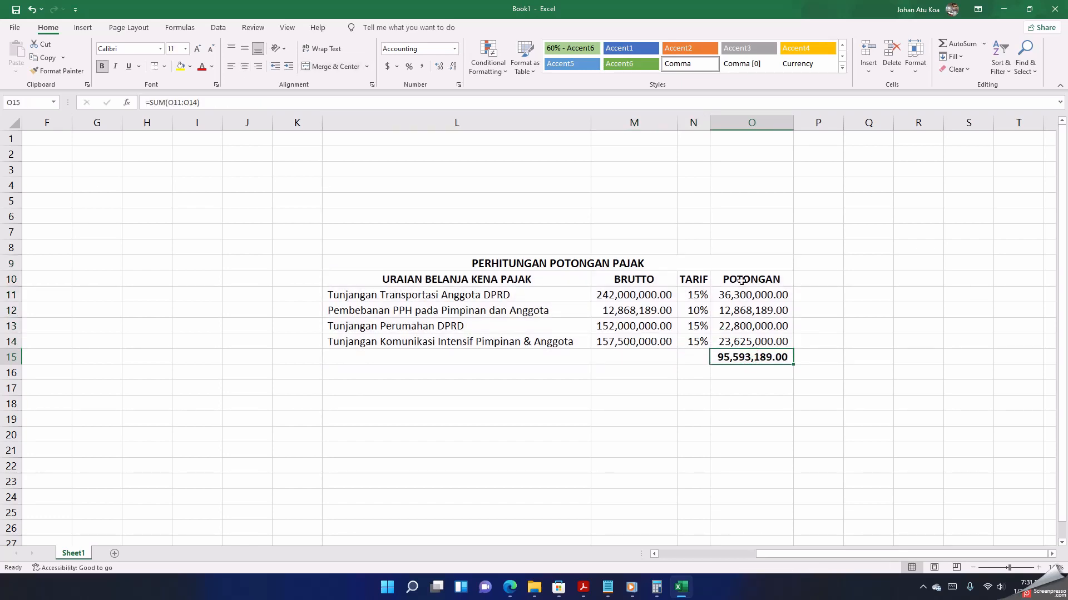
{"action": "left_click_drag", "start_coordinate": [741, 280], "coordinate": [737, 361]}
{"action": "left_click", "coordinate": [737, 356]}
{"action": "left_click", "coordinate": [822, 357]}
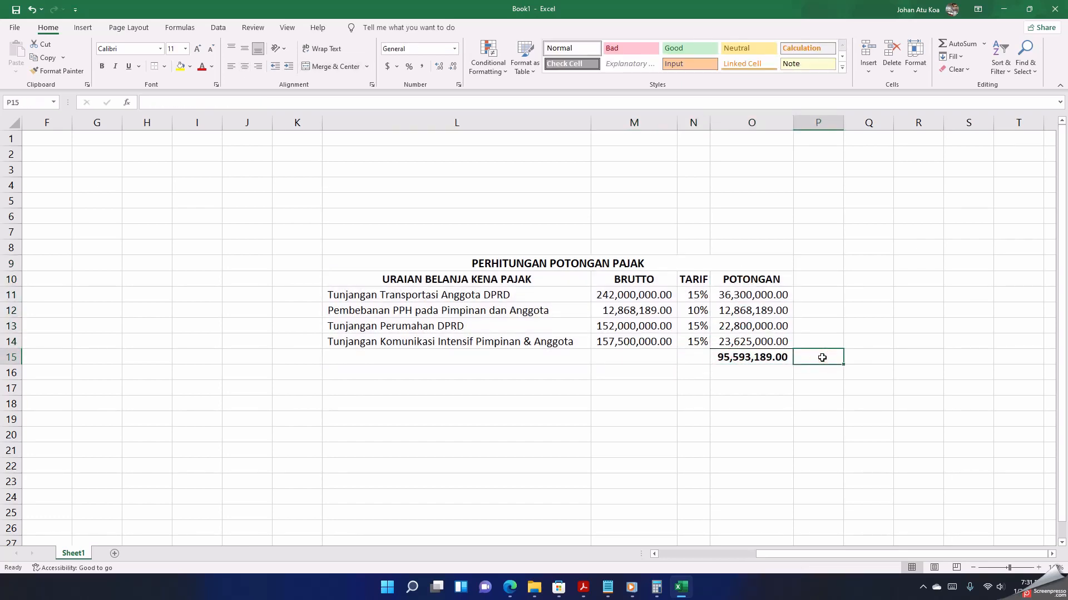
{"action": "left_click", "coordinate": [667, 358]}
{"action": "left_click", "coordinate": [815, 358]}
{"action": "left_click", "coordinate": [664, 358]}
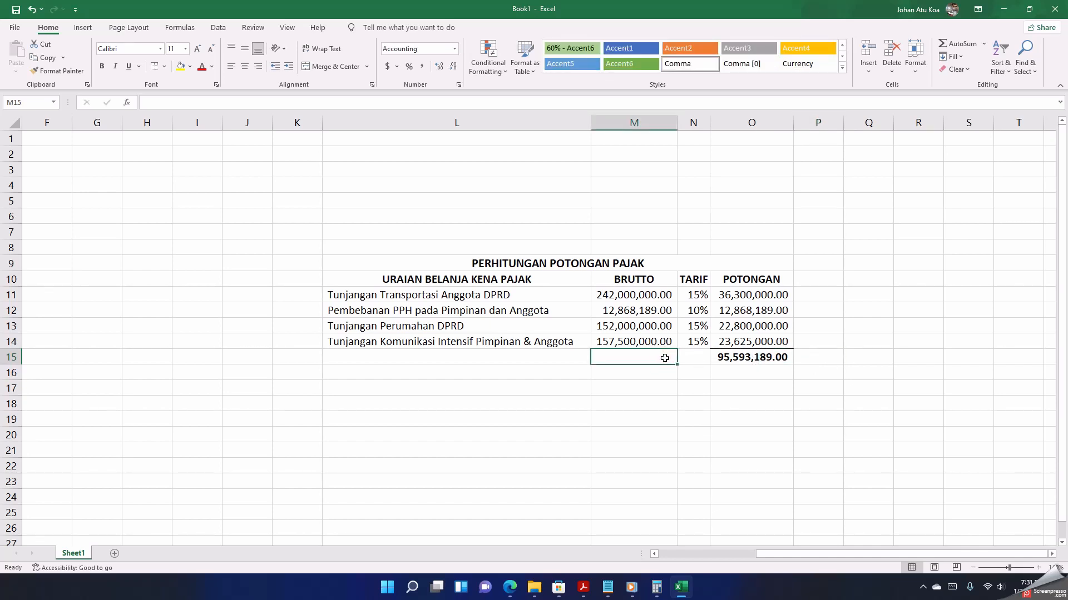
Step: Label the total row of the tax table "TOTAL" in bold, right-aligned across the merged cells M15:N15
{"action": "type", "text": "TOTAL"}
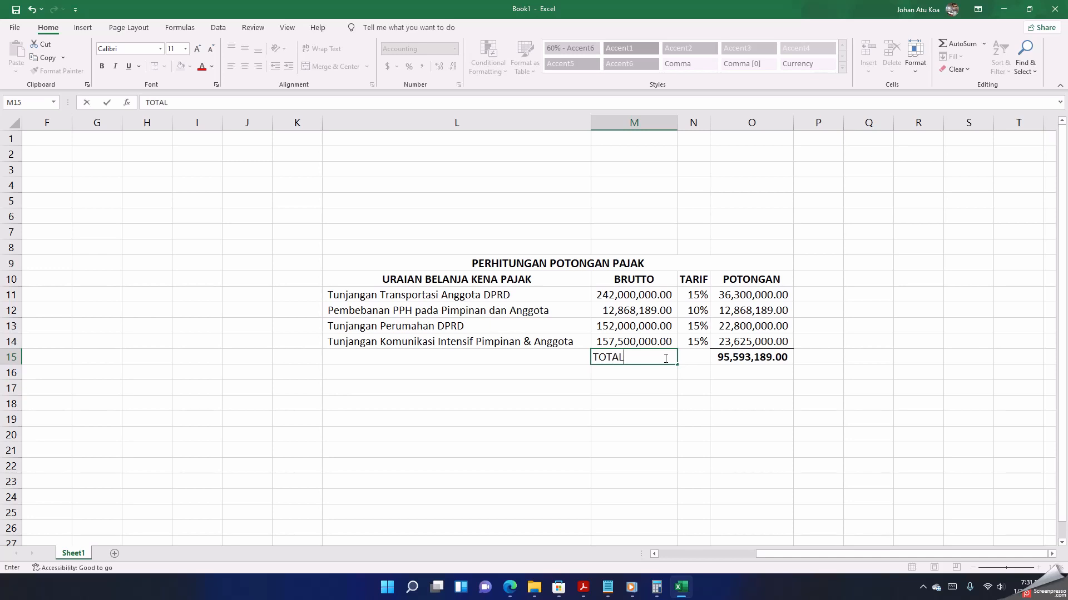
{"action": "key", "text": "Tab"}
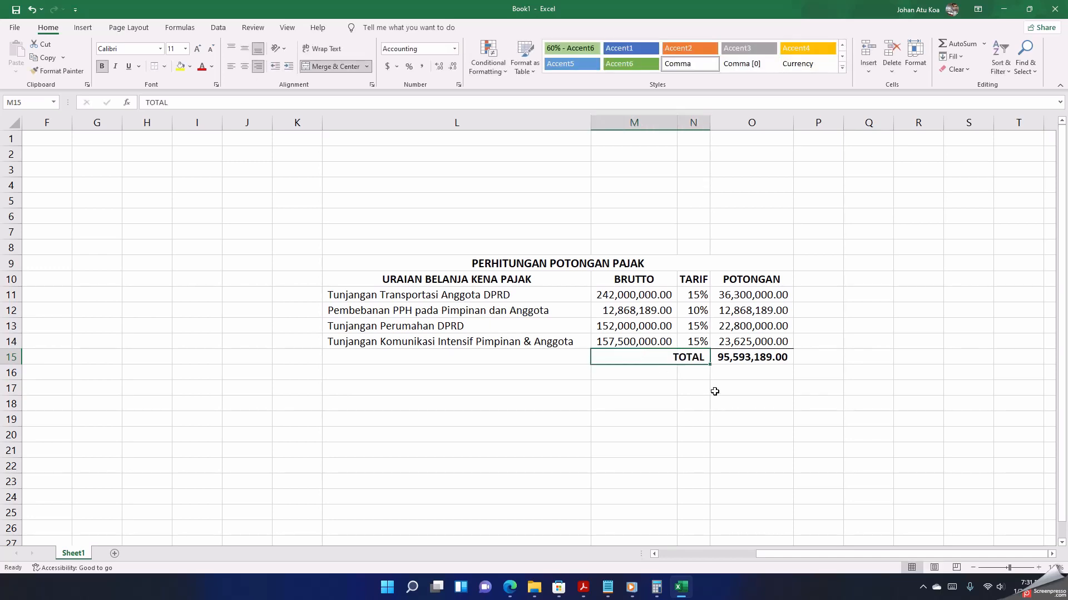
{"action": "left_click", "coordinate": [715, 392]}
Step: Switch back to SIPD in Edge and save the SPM LS with its PPH 21 taxes
{"action": "left_click", "coordinate": [511, 586]}
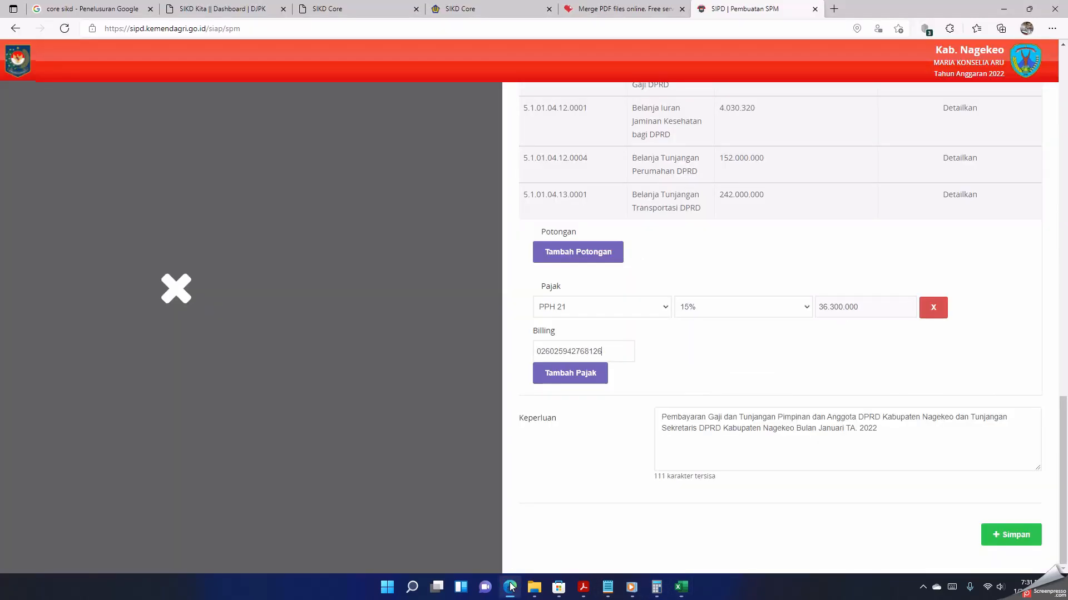
{"action": "left_click", "coordinate": [1010, 536]}
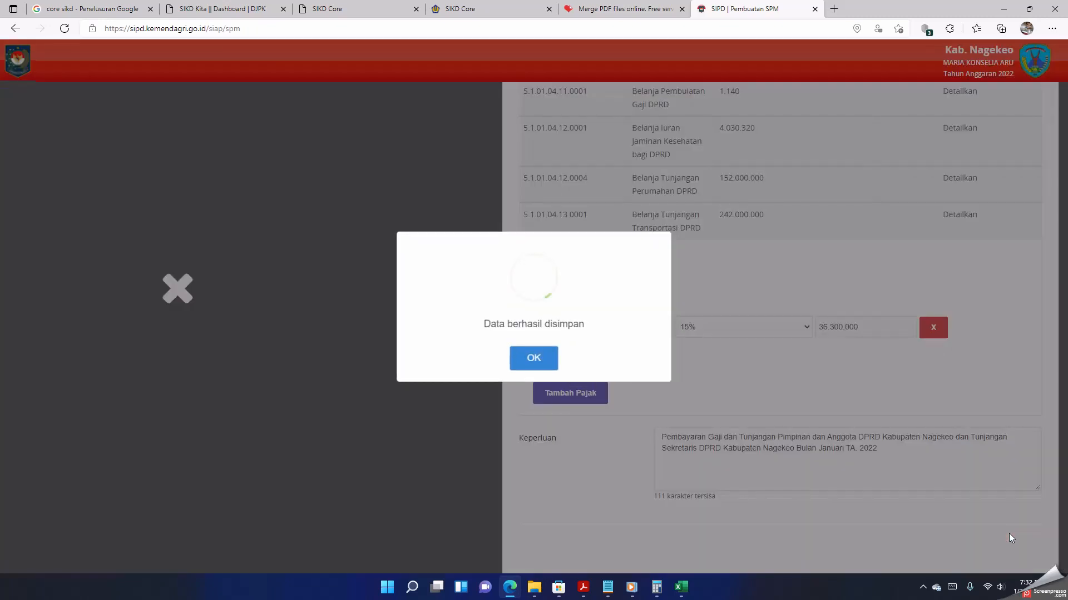
{"action": "left_click", "coordinate": [524, 358]}
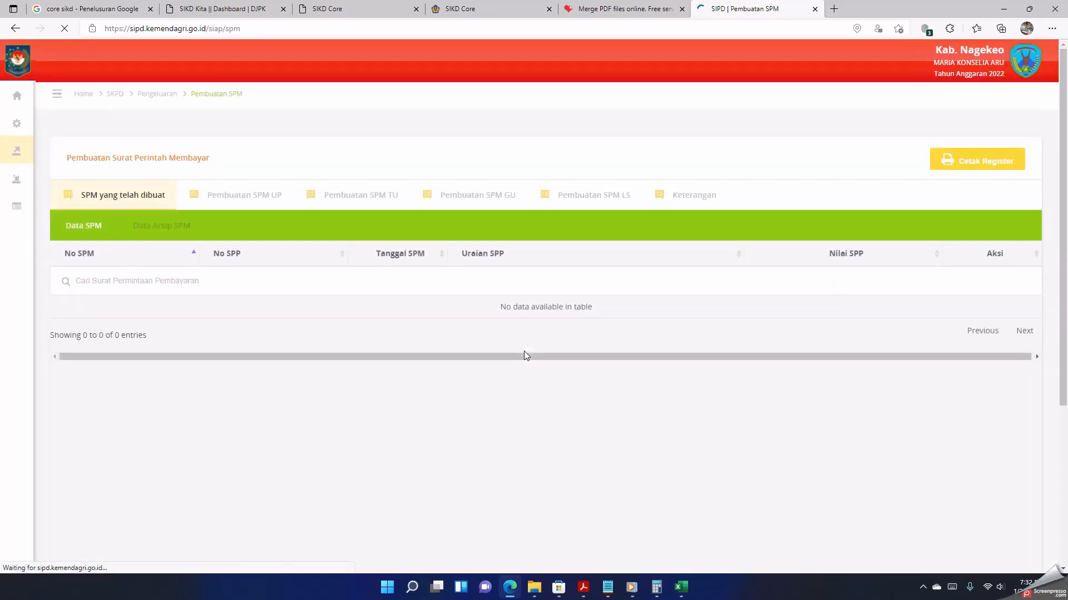
{"action": "scroll", "coordinate": [592, 367], "scroll_direction": "down", "scroll_amount": 3}
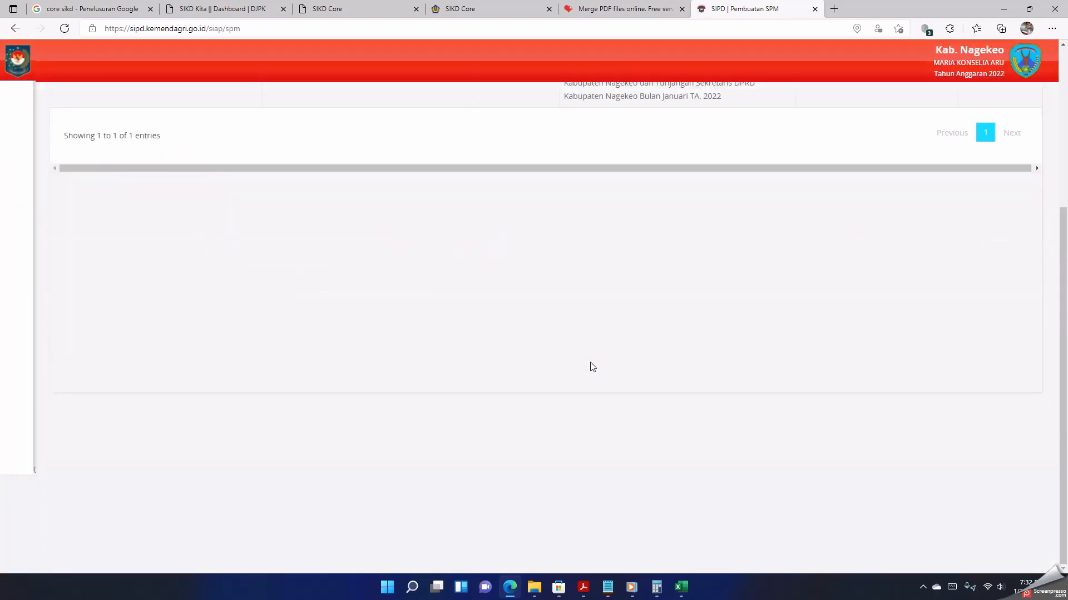
{"action": "scroll", "coordinate": [593, 367], "scroll_direction": "up", "scroll_amount": 4}
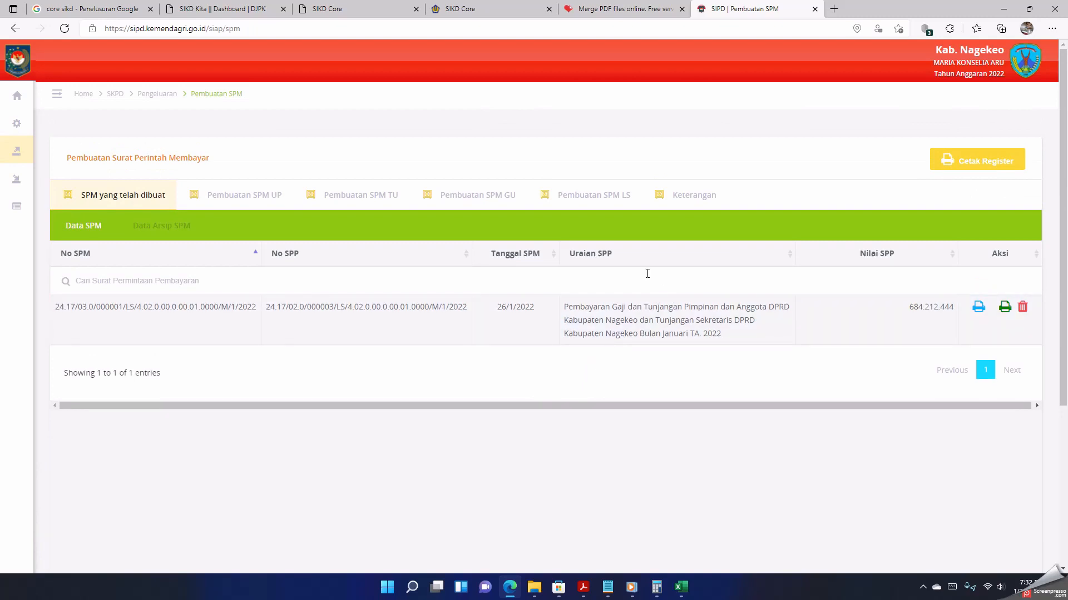
Step: Open the print version of the created SPM and copy the total of its PPH 21 list
{"action": "left_click", "coordinate": [977, 310]}
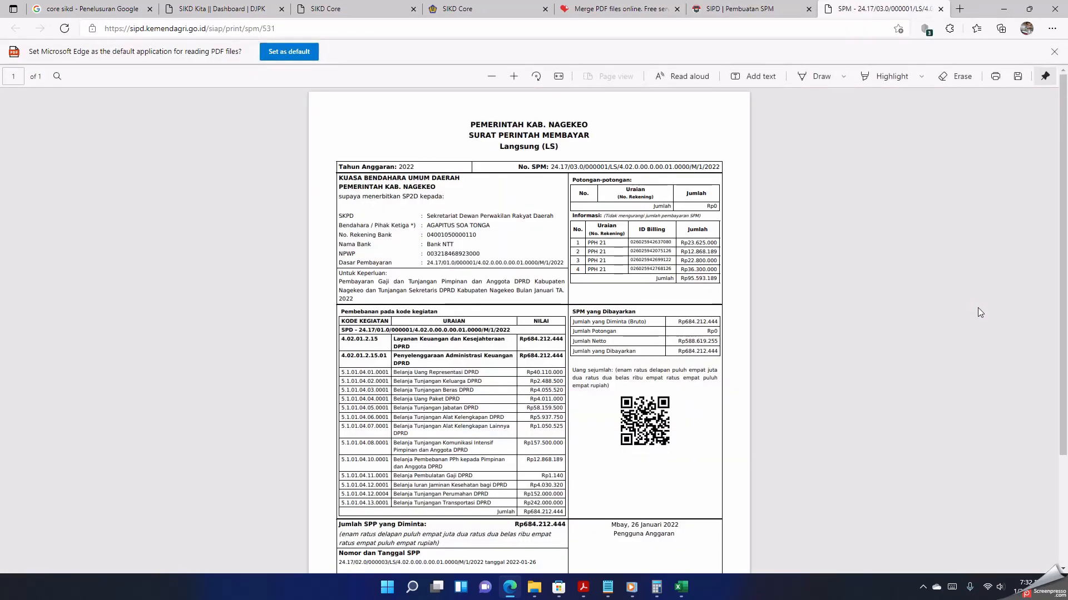
{"action": "double_click", "coordinate": [681, 279]}
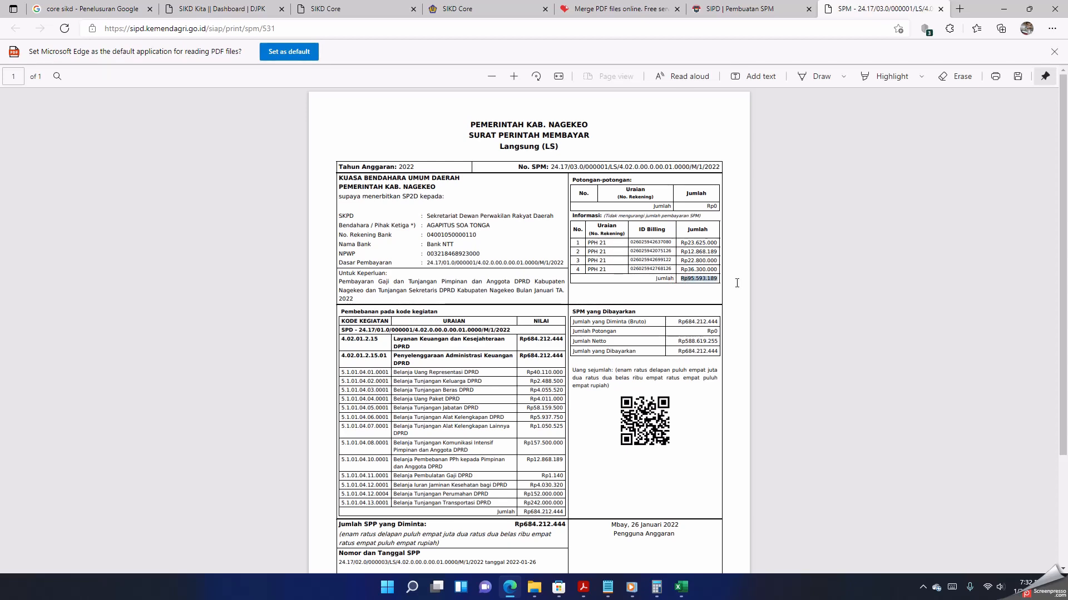
{"action": "right_click", "coordinate": [692, 281]}
{"action": "left_click", "coordinate": [725, 327]}
Step: Switch to the Excel workbook, paste the copied SPM tax total into cell O16 and compare it with the POTONGAN total
{"action": "left_click", "coordinate": [688, 594]}
{"action": "left_click", "coordinate": [758, 371]}
{"action": "right_click", "coordinate": [757, 371]}
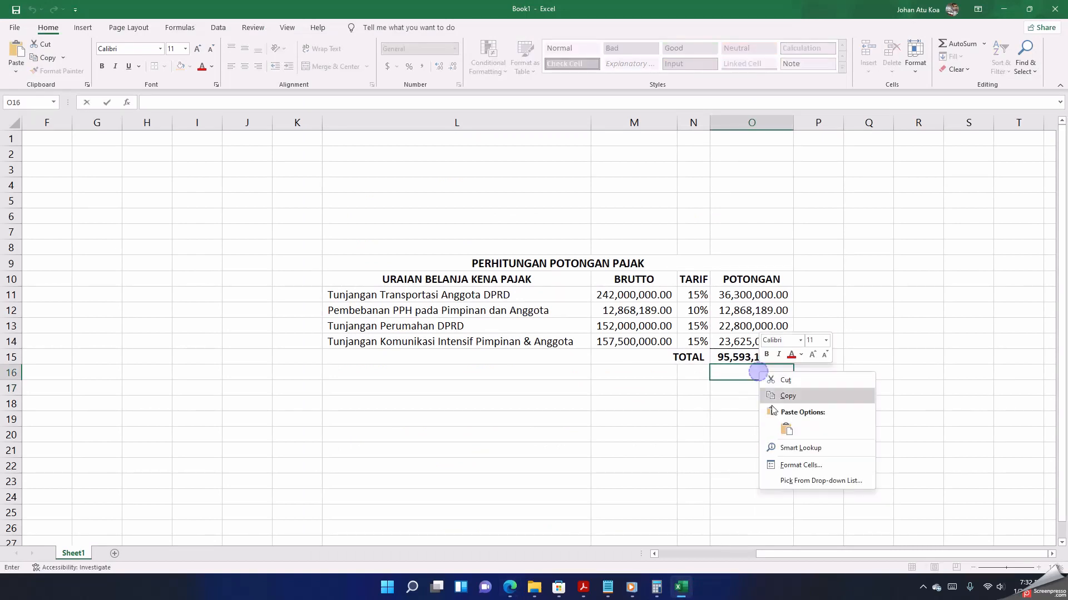
{"action": "left_click", "coordinate": [786, 428]}
{"action": "left_click", "coordinate": [734, 432]}
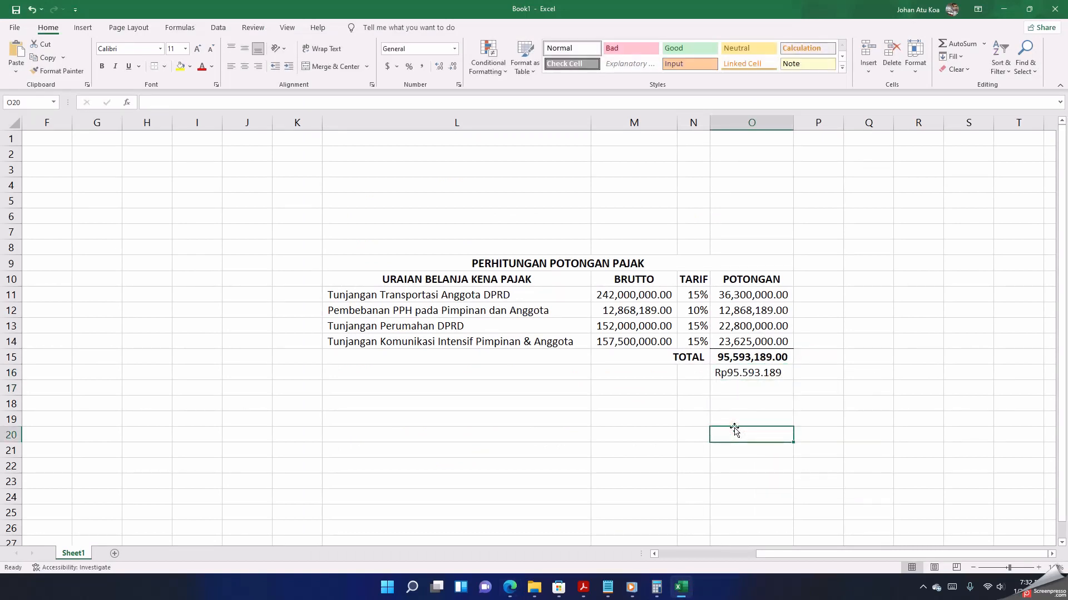
{"action": "left_click", "coordinate": [689, 359]}
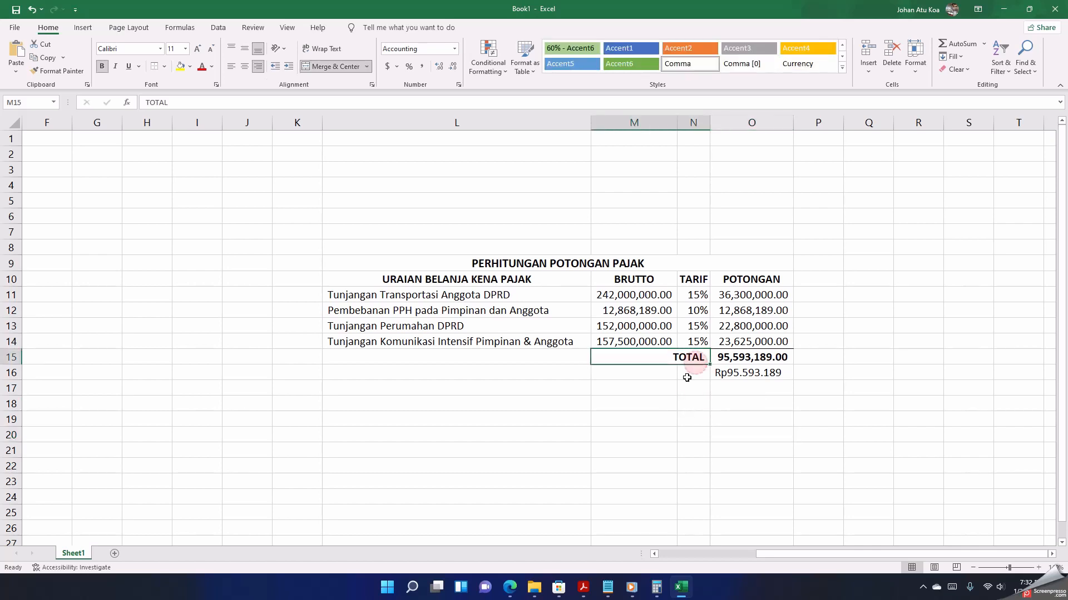
{"action": "left_click", "coordinate": [684, 400]}
{"action": "left_click", "coordinate": [791, 398]}
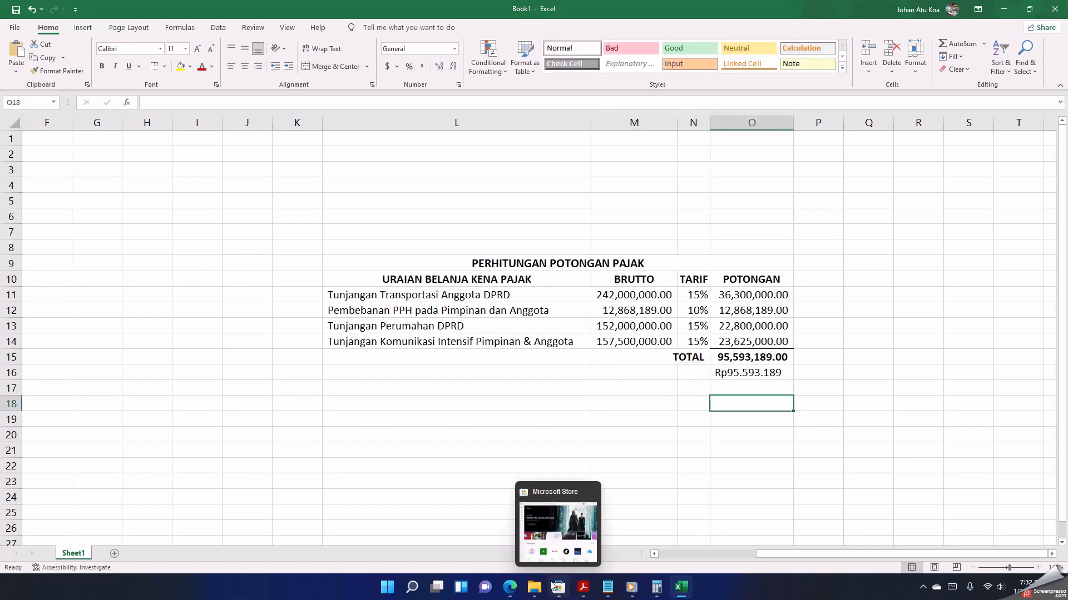
{"action": "left_click", "coordinate": [690, 431]}
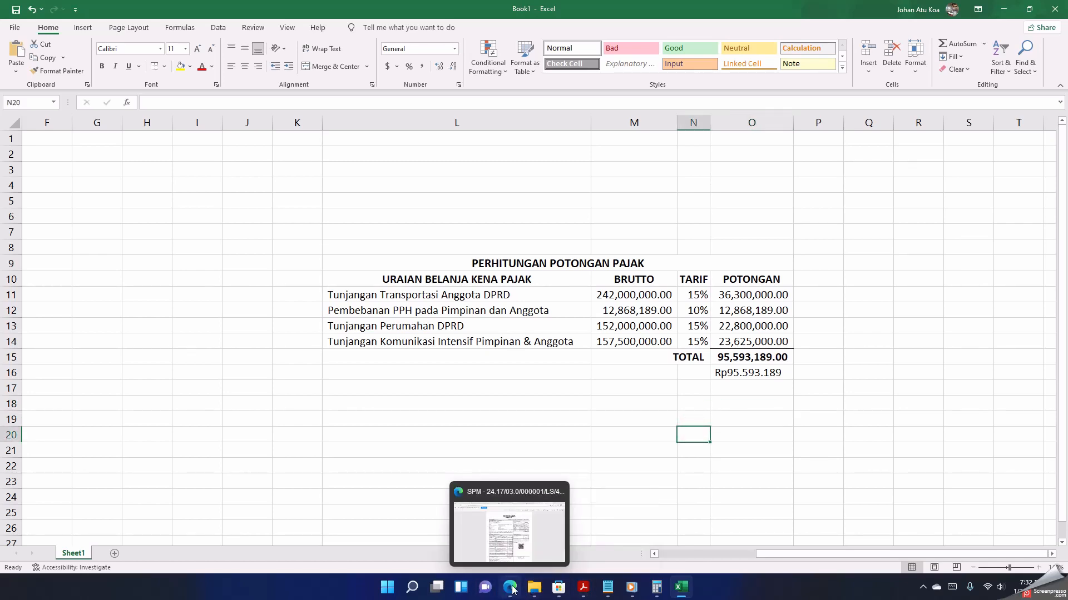
Step: Switch back to the SPM document in Edge and compare its Jumlah Netto with its Jumlah yang Dibayarkan
{"action": "left_click", "coordinate": [509, 587]}
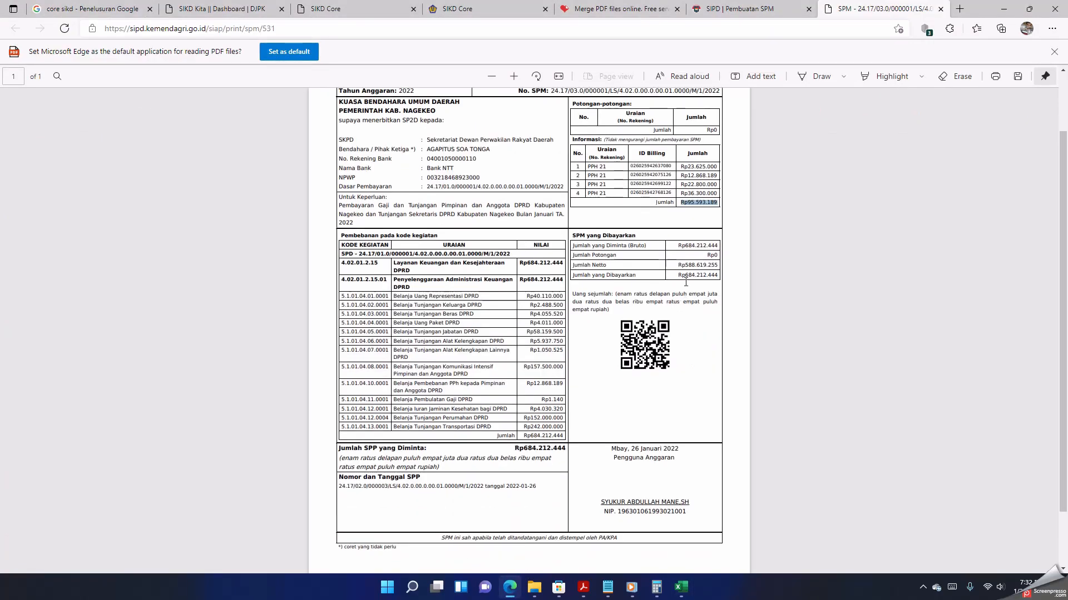
{"action": "left_click", "coordinate": [684, 277]}
{"action": "left_click_drag", "start_coordinate": [681, 276], "coordinate": [715, 277]}
{"action": "left_click", "coordinate": [689, 265]}
{"action": "left_click_drag", "start_coordinate": [682, 266], "coordinate": [717, 270]}
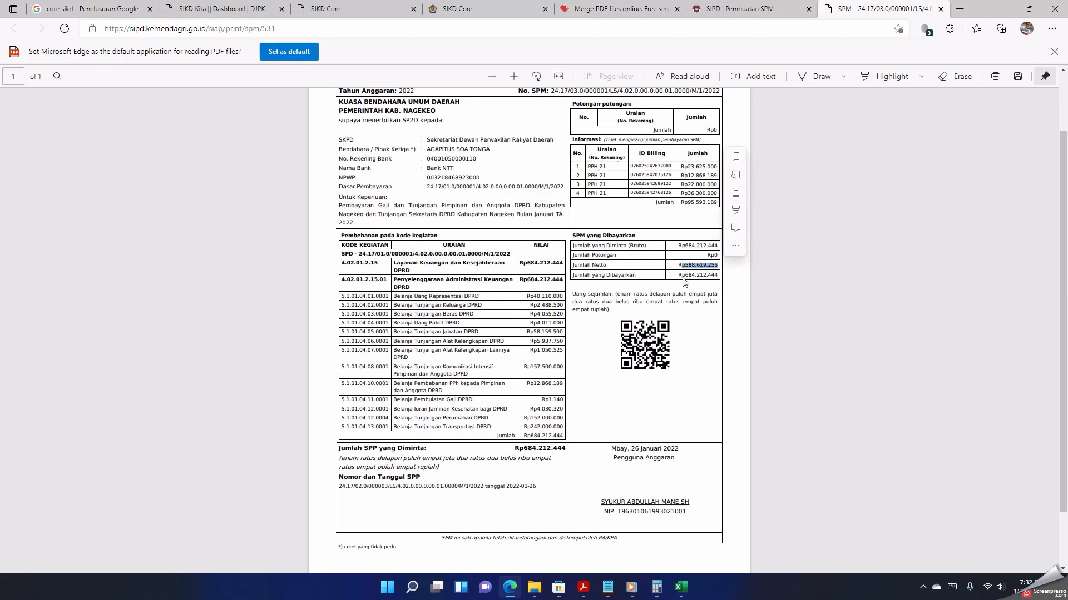
{"action": "left_click", "coordinate": [661, 275]}
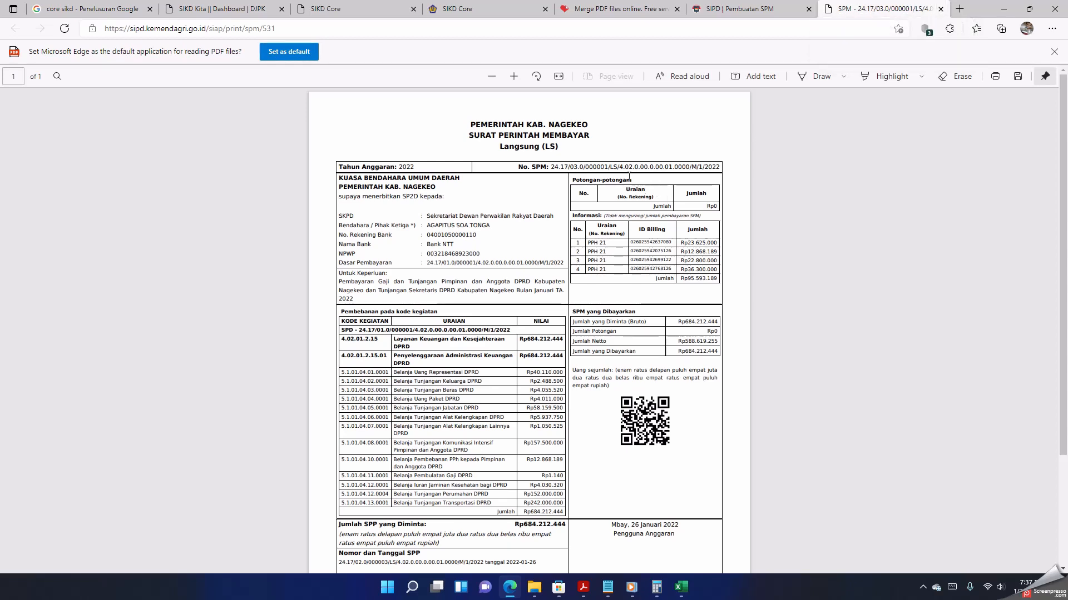
Step: Print one portrait color copy of the SPM on the EPSON L120 Series and close the document
{"action": "right_click", "coordinate": [554, 157]}
{"action": "left_click", "coordinate": [593, 266]}
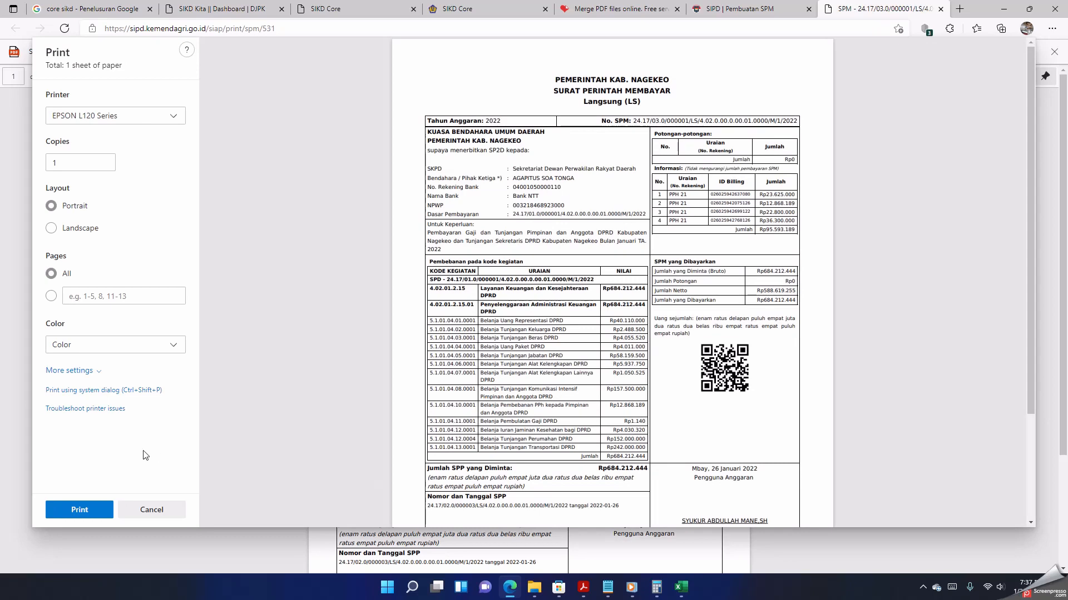
{"action": "left_click", "coordinate": [82, 510]}
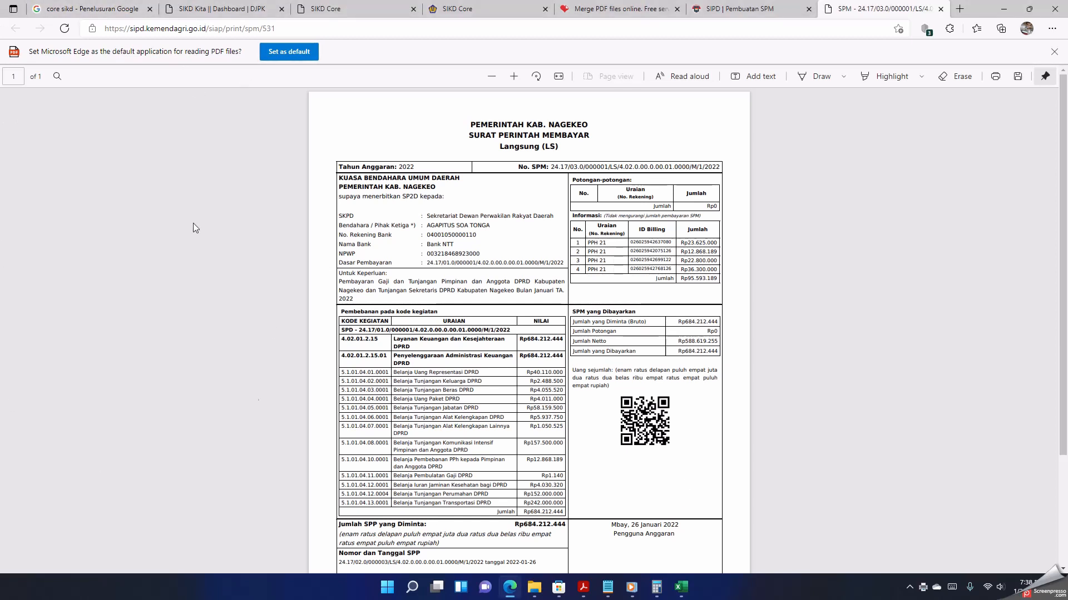
{"action": "left_click", "coordinate": [940, 9]}
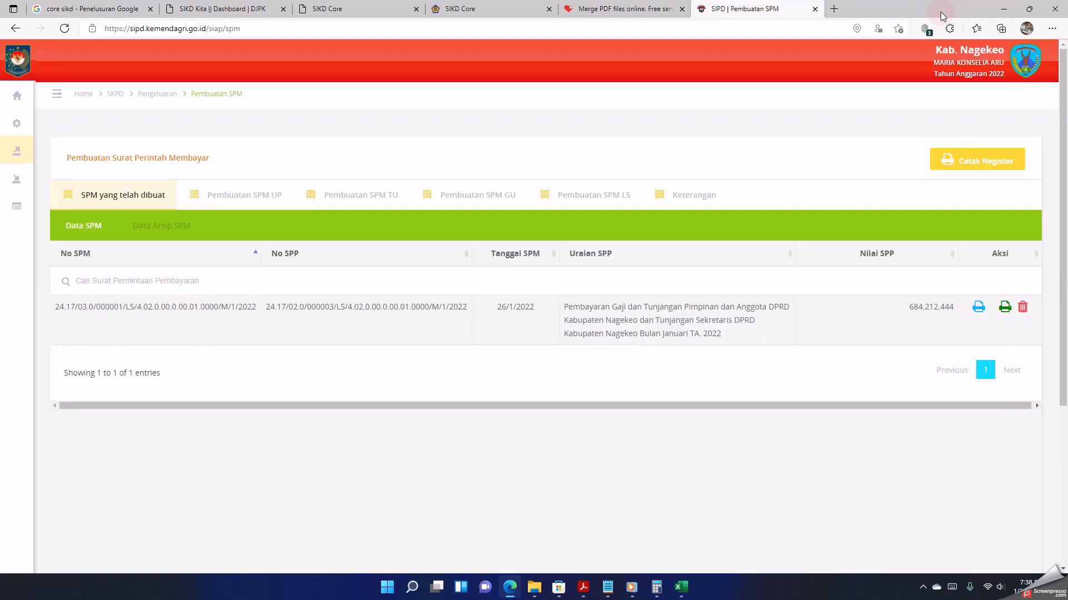
Step: Open the SPM's Surat Pernyataan Verifikasi, print one copy on the EPSON L120 Series and close the document
{"action": "left_click", "coordinate": [1004, 309]}
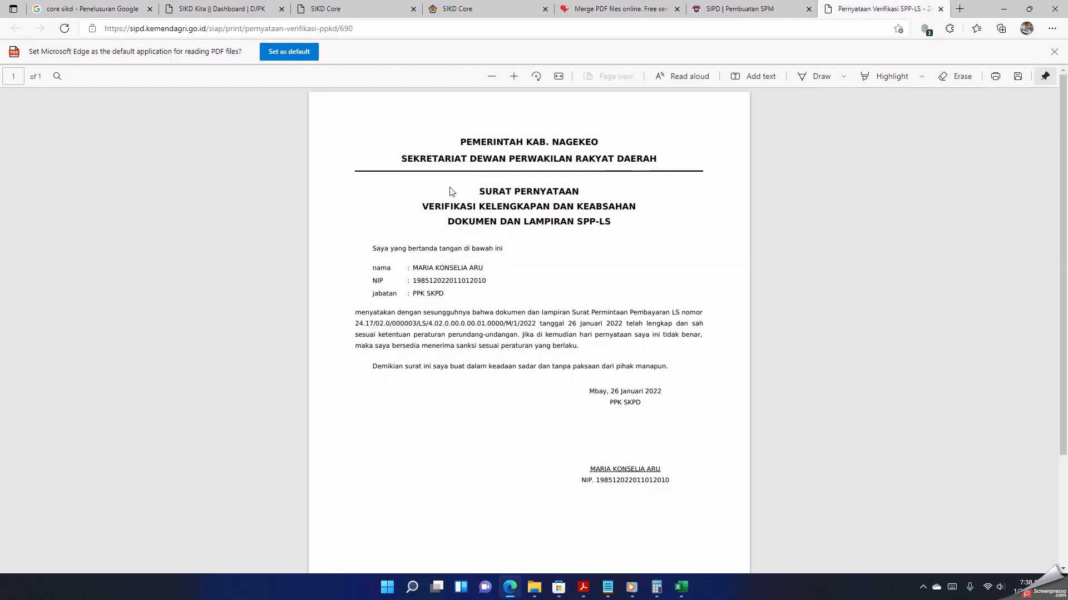
{"action": "right_click", "coordinate": [450, 181]}
{"action": "left_click", "coordinate": [491, 285]}
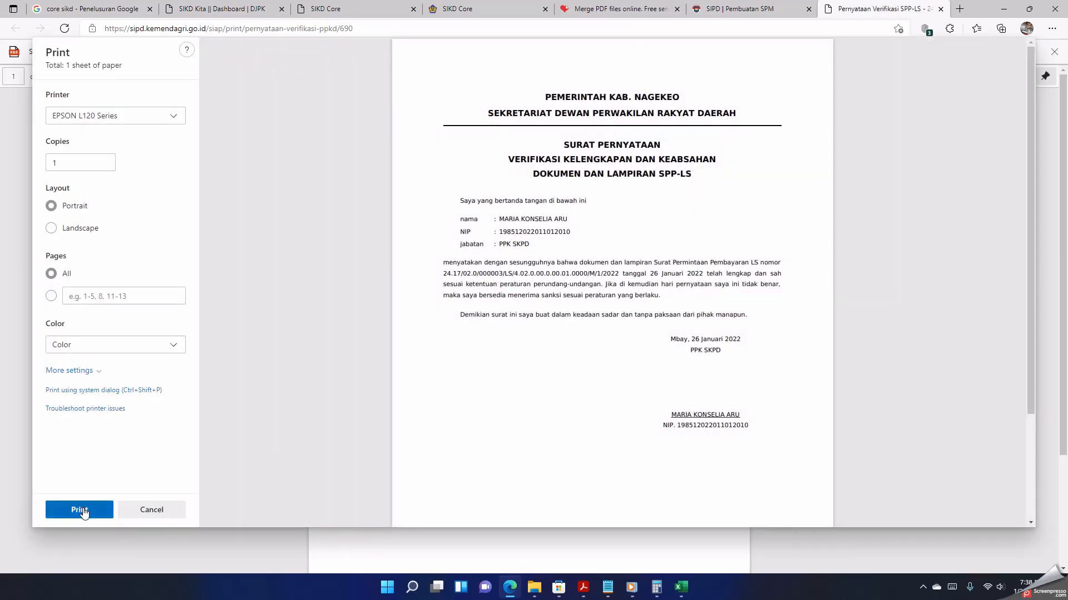
{"action": "left_click", "coordinate": [79, 510]}
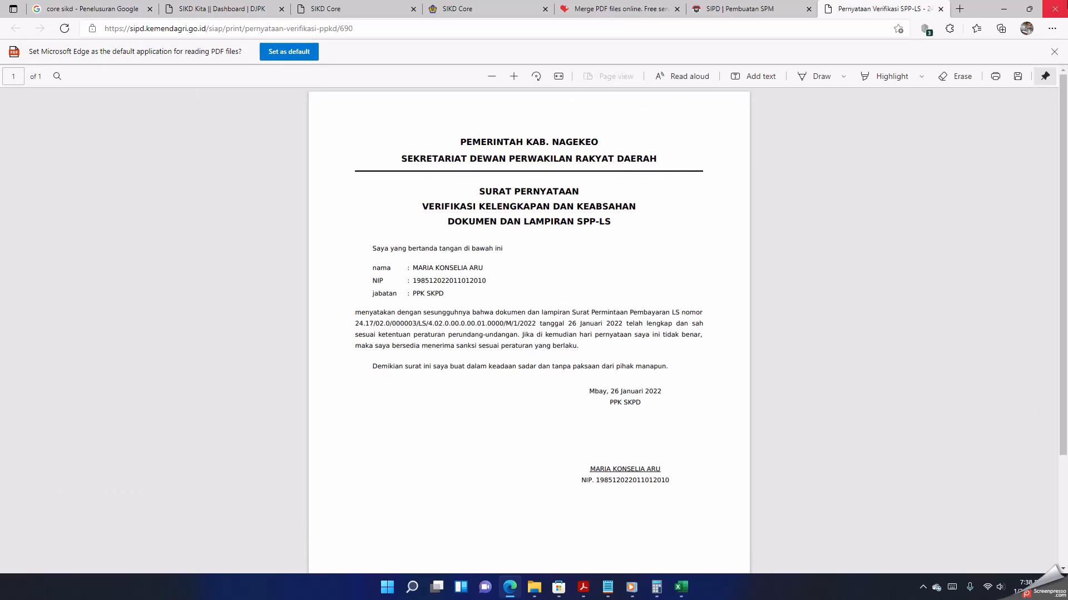
{"action": "left_click", "coordinate": [940, 9]}
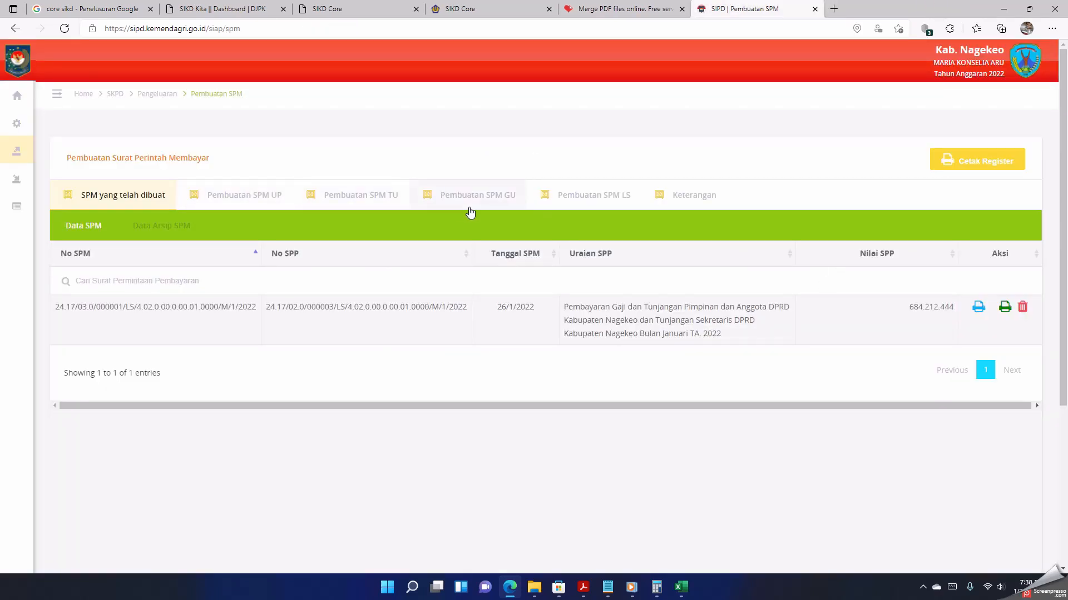
Step: Log out of the current PPK SKPD account in SIPD
{"action": "scroll", "coordinate": [317, 313], "scroll_direction": "down", "scroll_amount": 2}
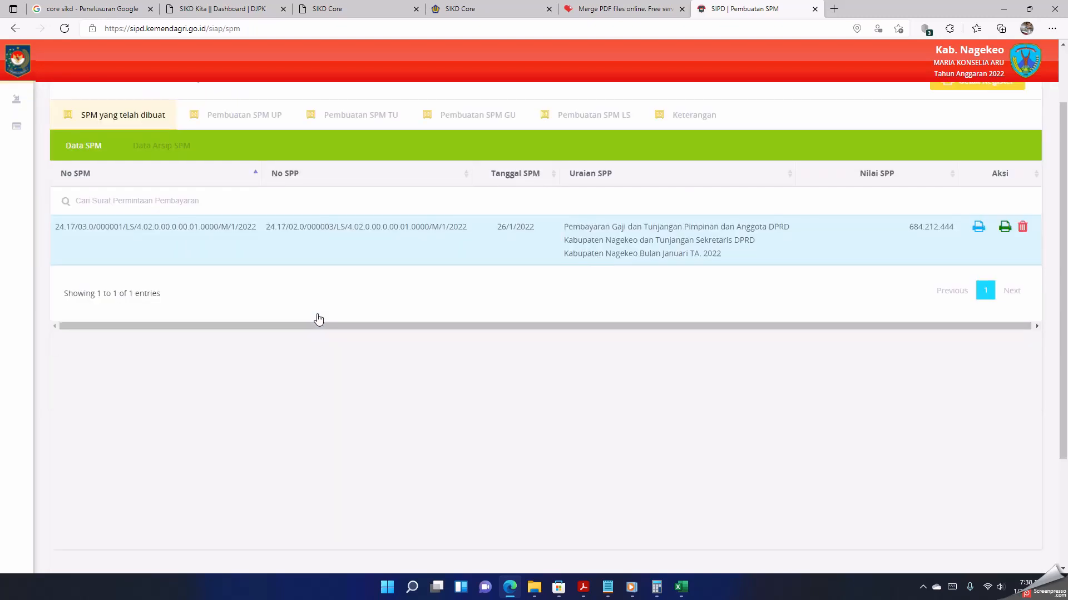
{"action": "scroll", "coordinate": [317, 314], "scroll_direction": "up", "scroll_amount": 2}
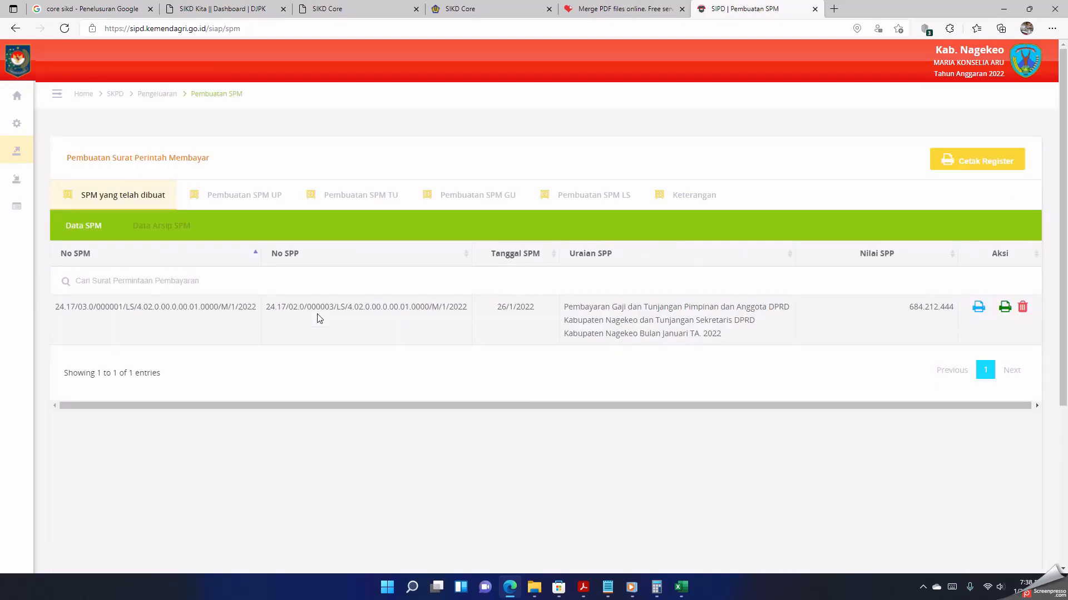
{"action": "left_click", "coordinate": [1028, 74]}
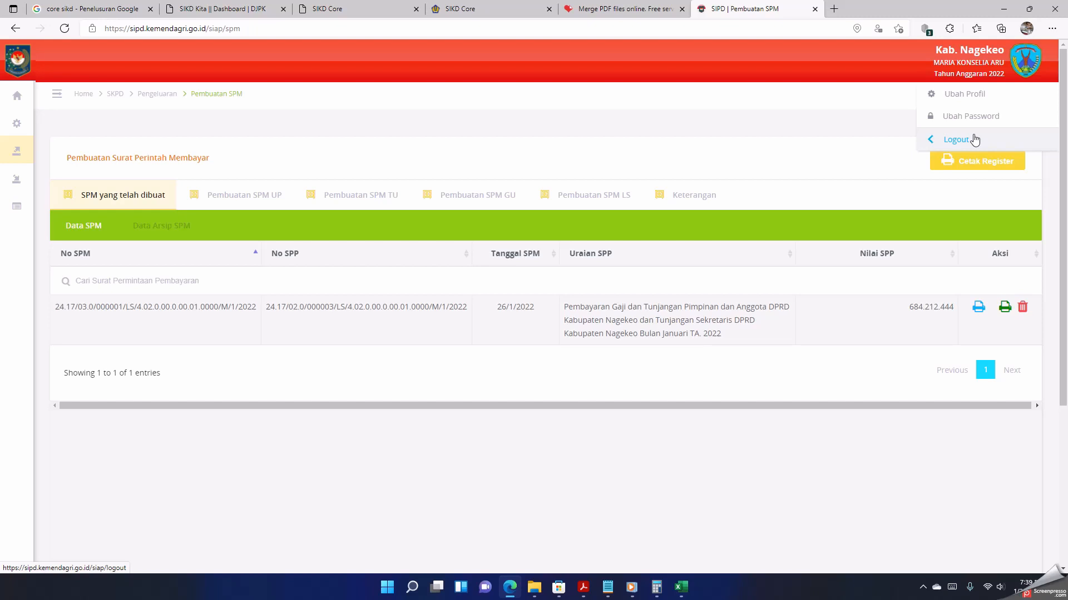
{"action": "left_click", "coordinate": [973, 139]}
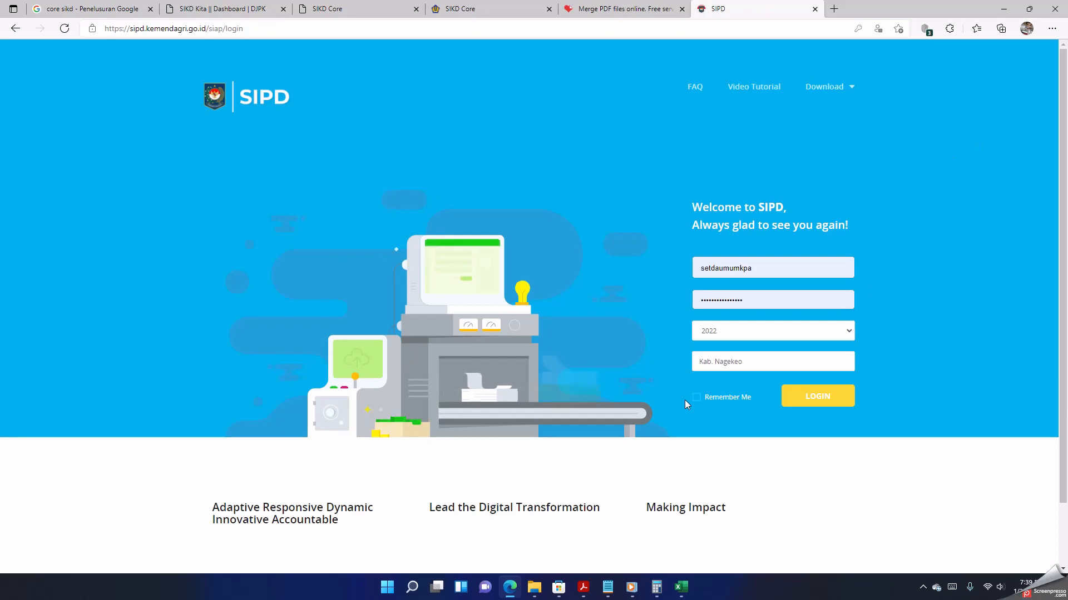
Step: Log in to SIPD as the Pengguna Anggaran, entering that official's NIP as username and the account password
{"action": "left_click", "coordinate": [766, 269]}
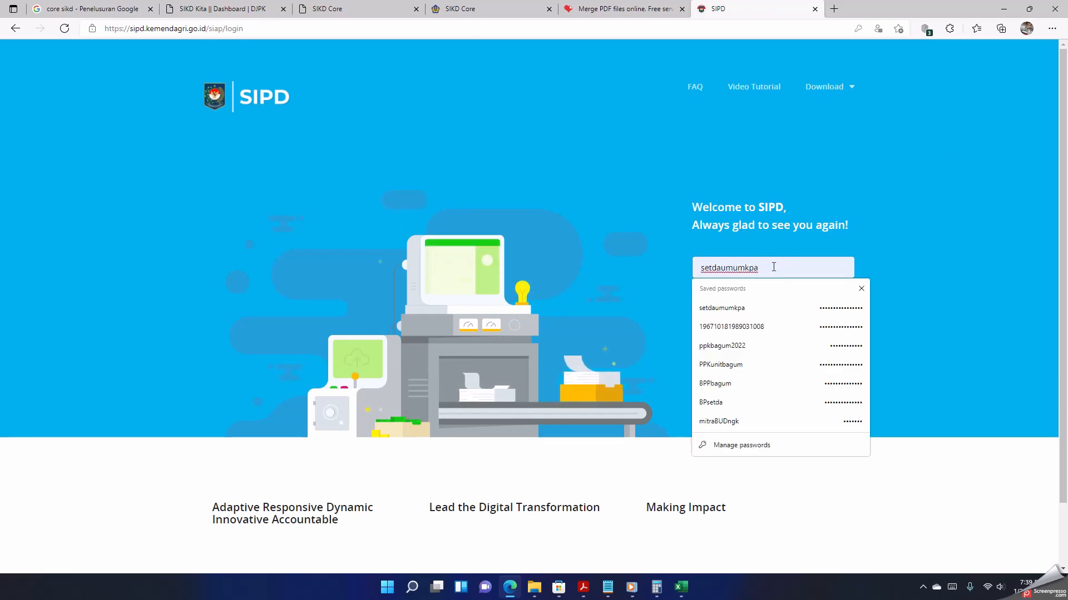
{"action": "double_click", "coordinate": [766, 269]}
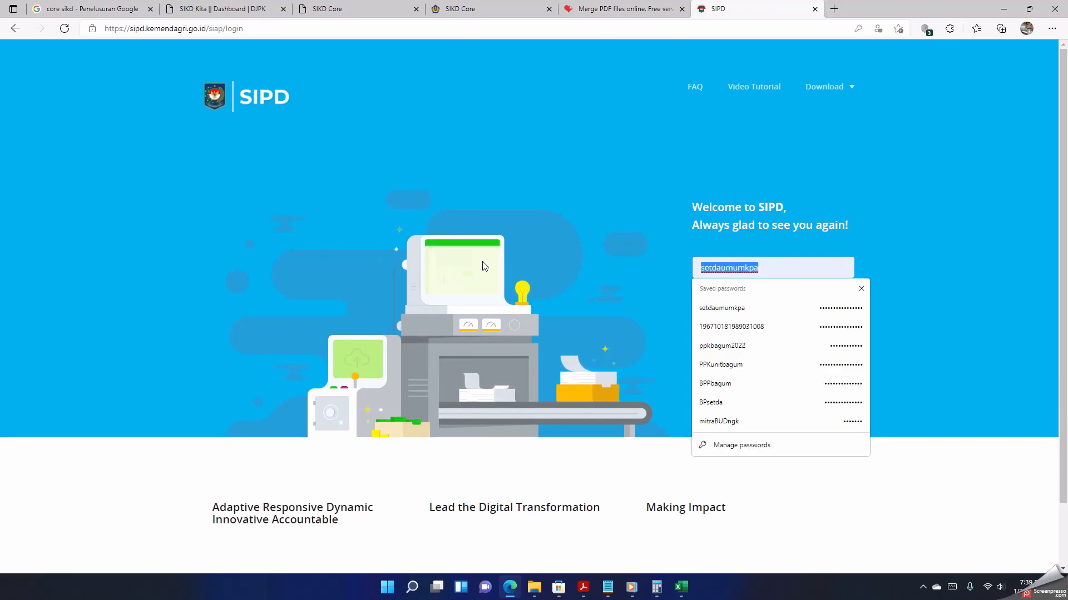
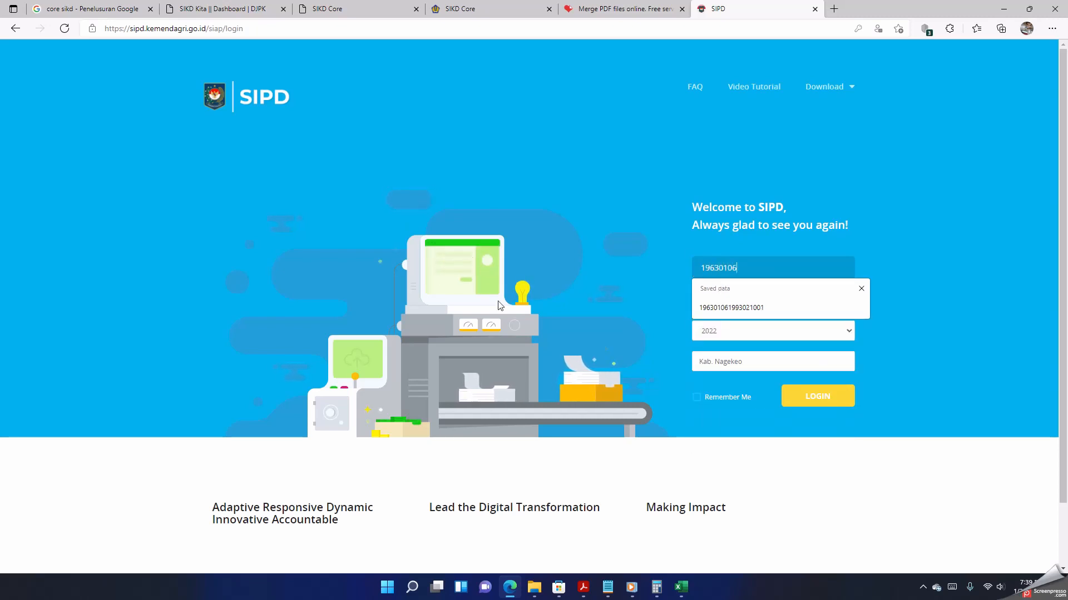
{"action": "left_click", "coordinate": [757, 308]}
{"action": "left_click", "coordinate": [762, 303]}
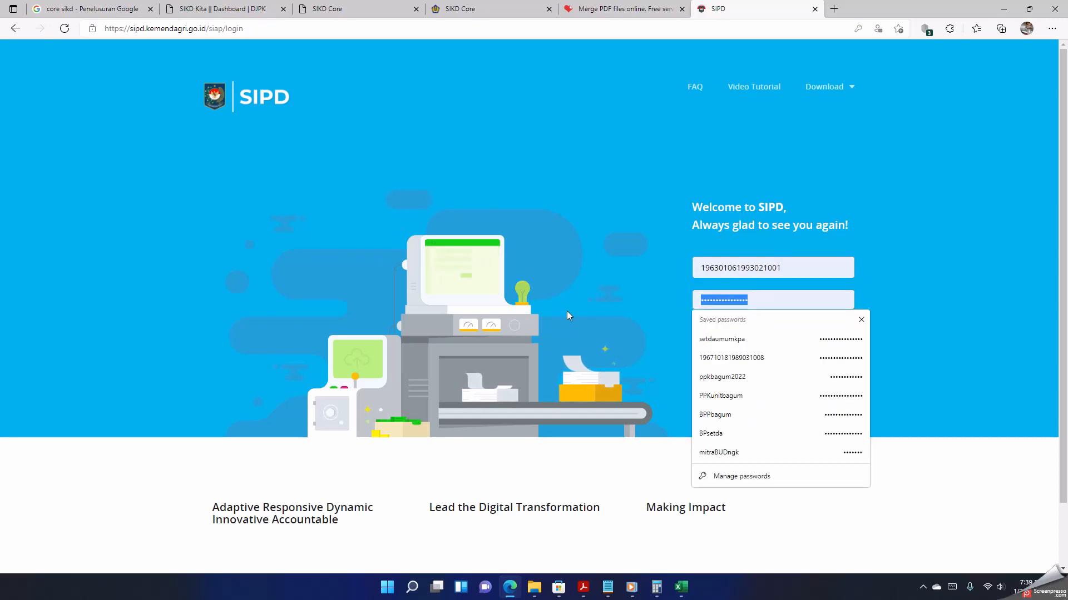
{"action": "type", "text": "••••••"}
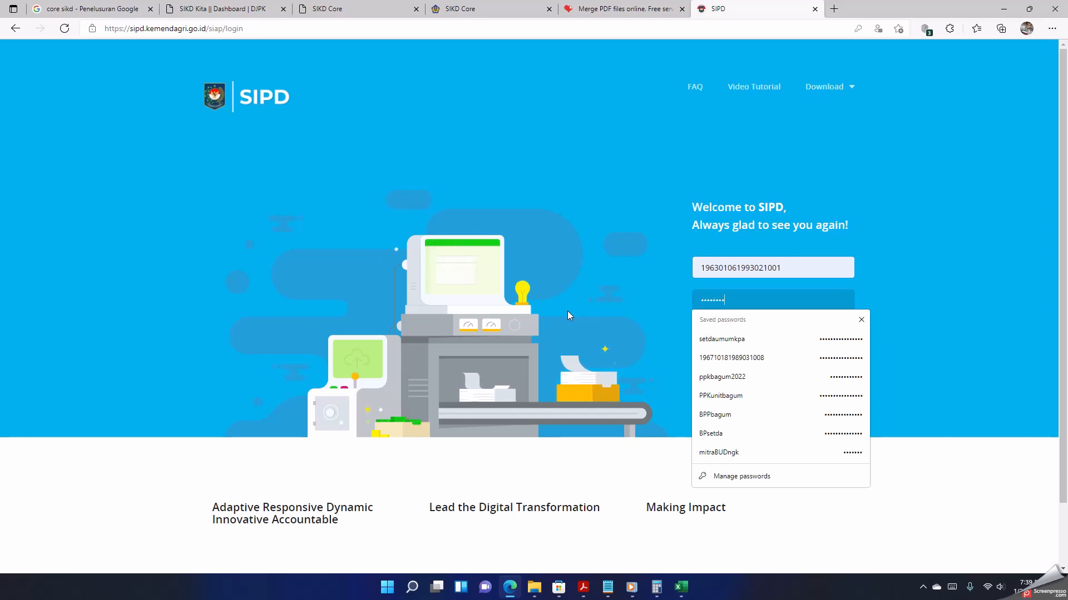
{"action": "key", "text": "Return"}
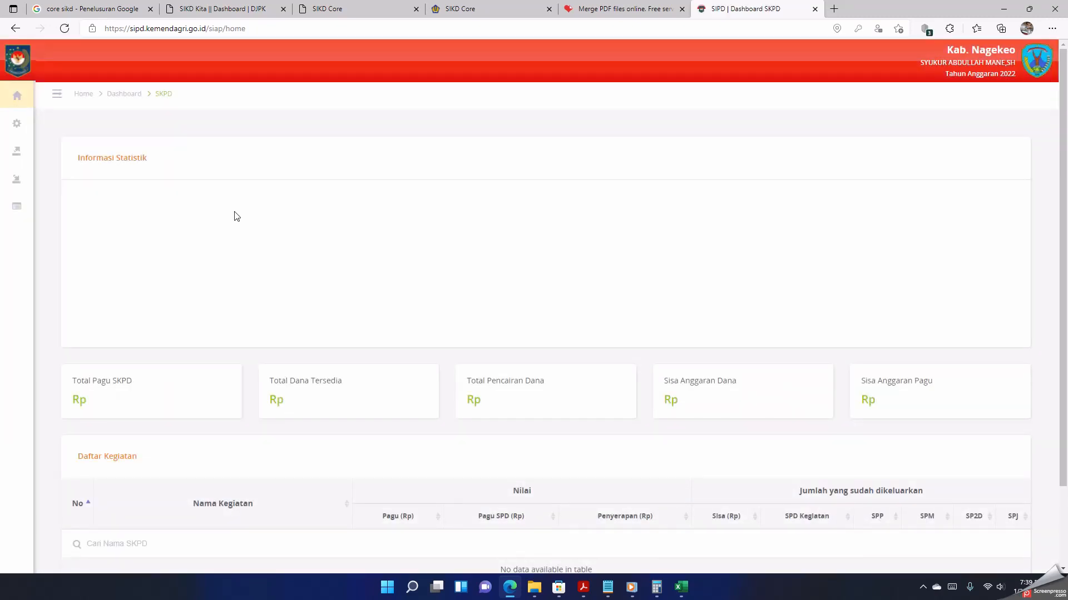
Step: Create and save the SPM's SPTJM PA with number 02/SPTJMSPMLSGAJIDPRD/SETWAN/I/2022, dated 26 January 2022
{"action": "left_click", "coordinate": [45, 150]}
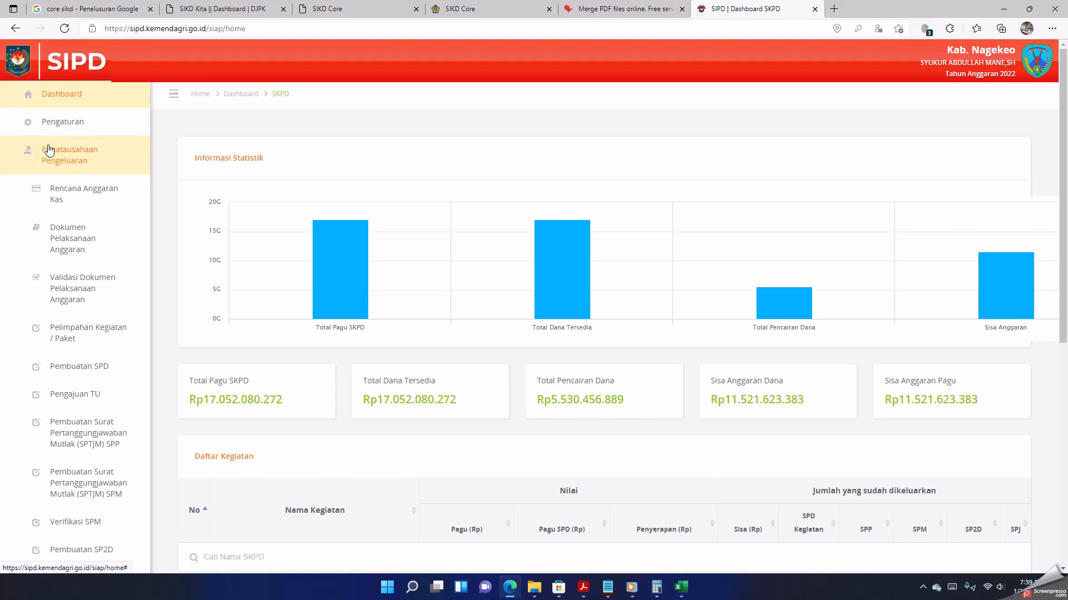
{"action": "left_click", "coordinate": [100, 490]}
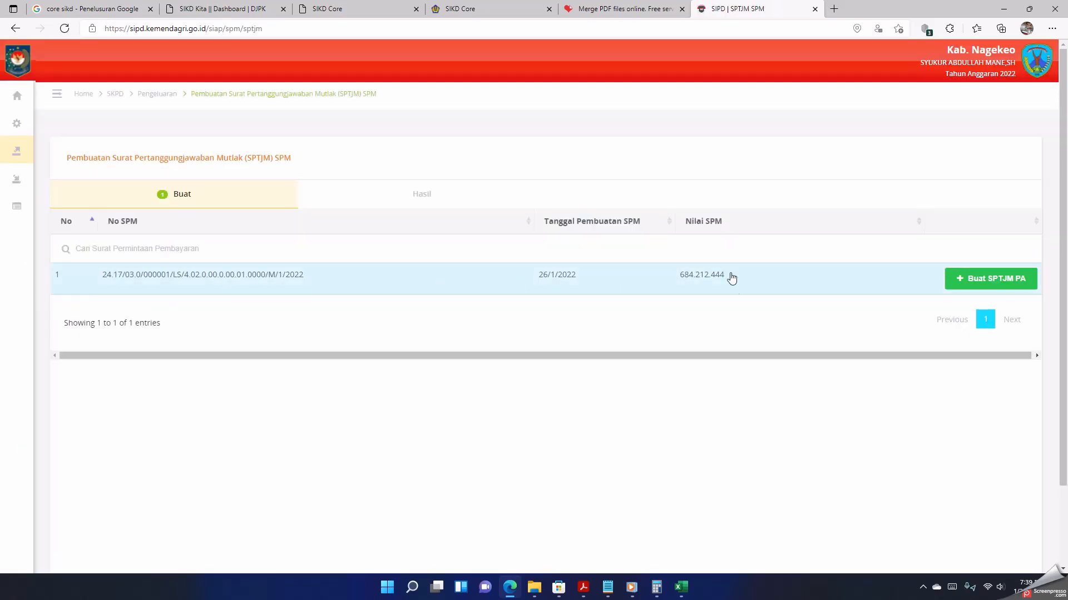
{"action": "left_click", "coordinate": [994, 282]}
{"action": "left_click", "coordinate": [689, 235]}
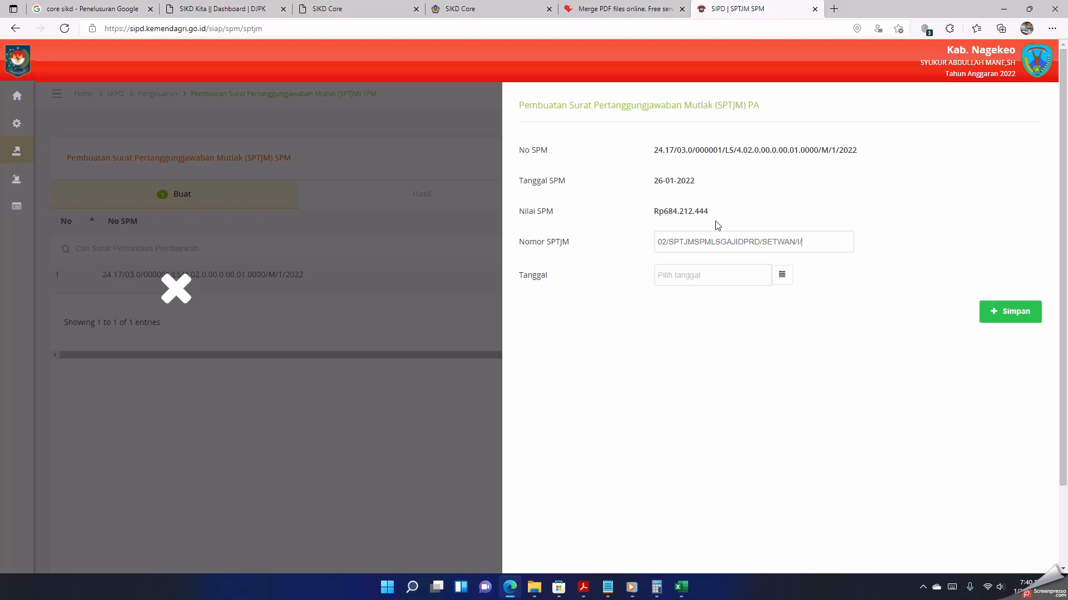
{"action": "left_click", "coordinate": [706, 278]}
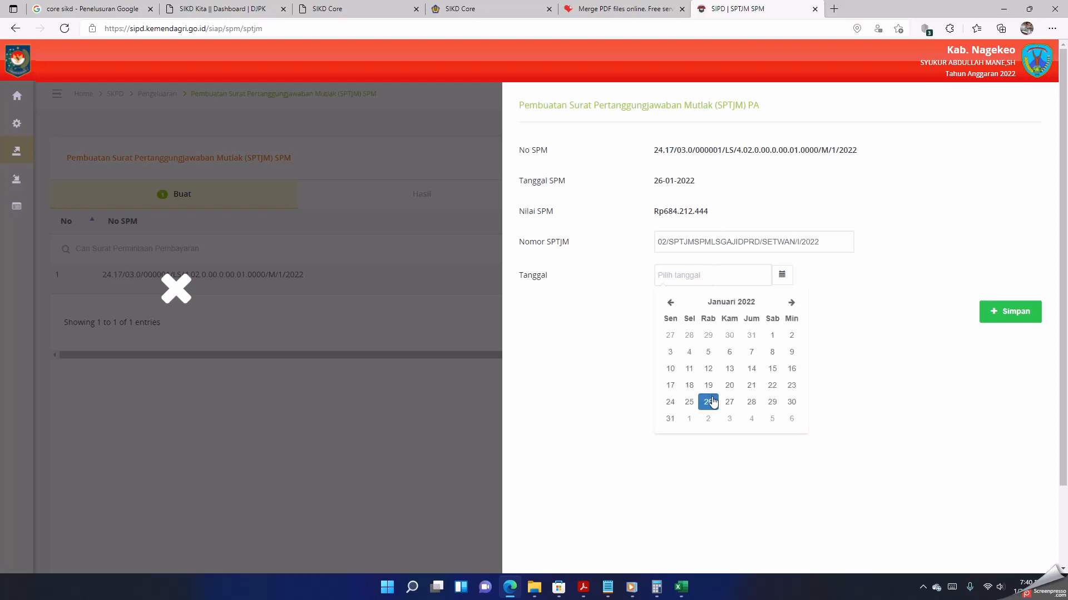
{"action": "left_click", "coordinate": [708, 401]}
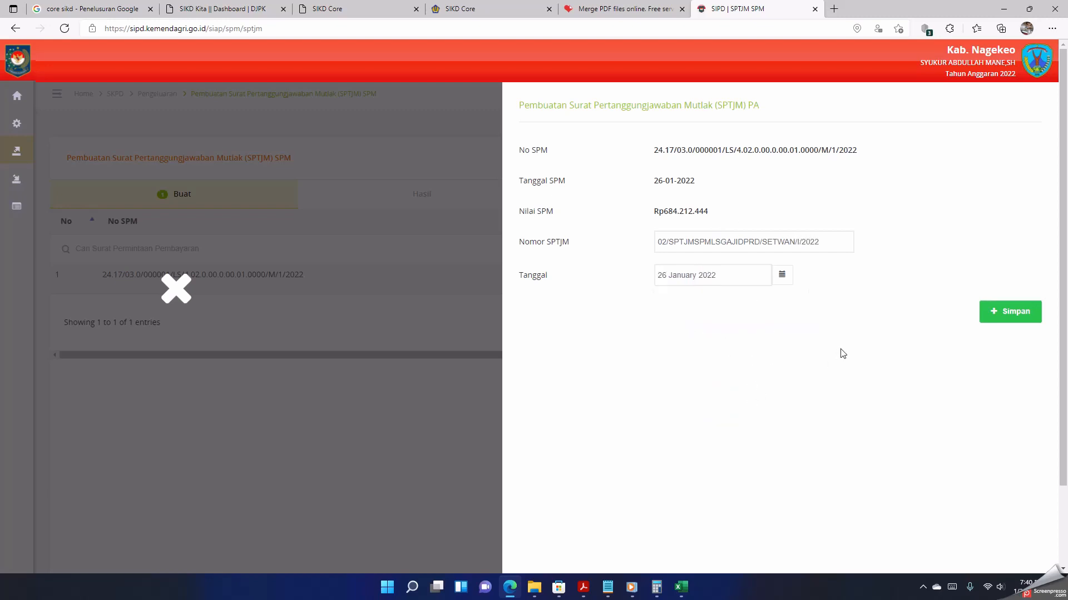
{"action": "left_click", "coordinate": [1009, 316]}
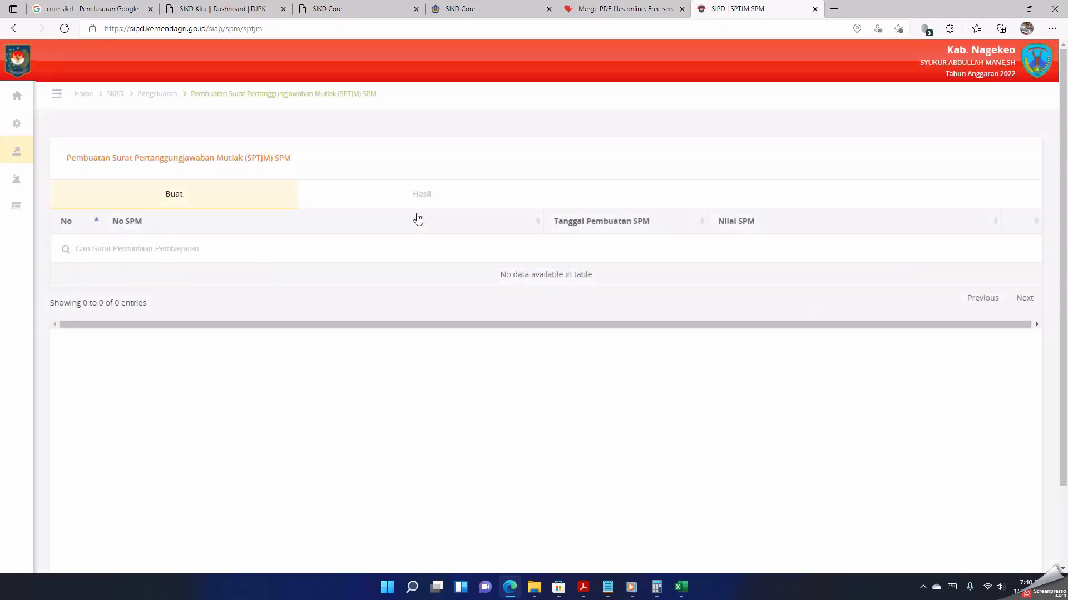
Step: Open the saved SPTJM's Surat Pernyataan Pengajuan SPM-LS, print one portrait color copy on the EPSON L120 Series and close the document
{"action": "left_click", "coordinate": [420, 199]}
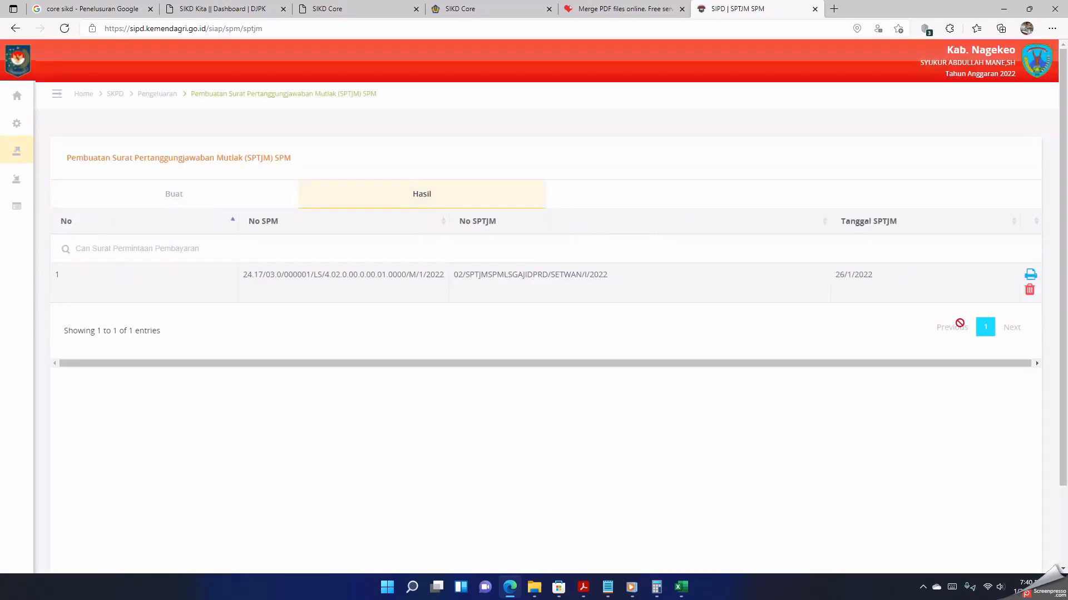
{"action": "left_click", "coordinate": [1030, 276]}
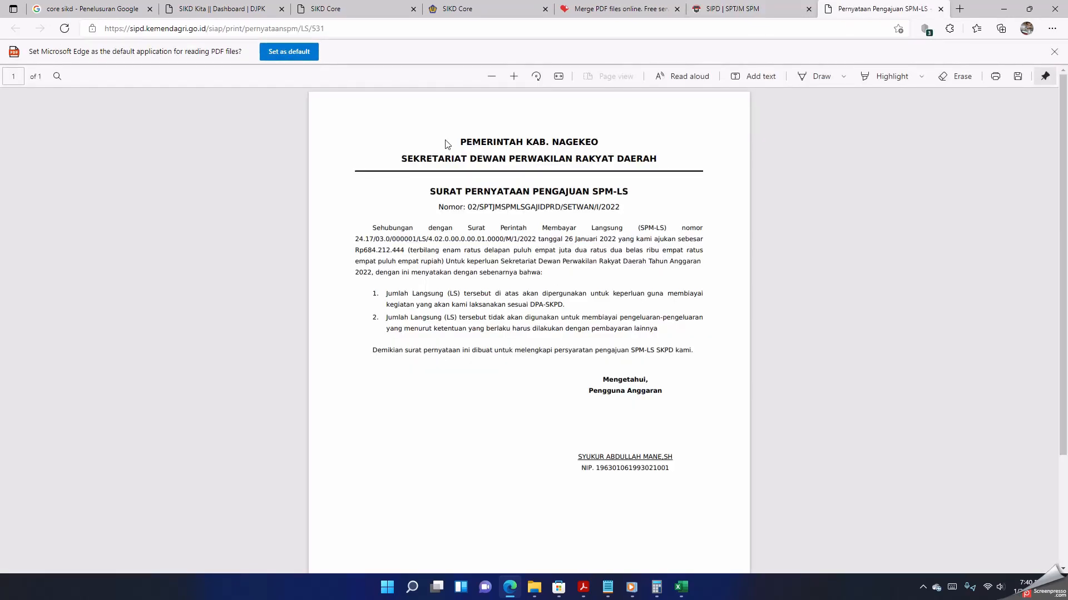
{"action": "right_click", "coordinate": [446, 140]}
{"action": "left_click", "coordinate": [493, 242]}
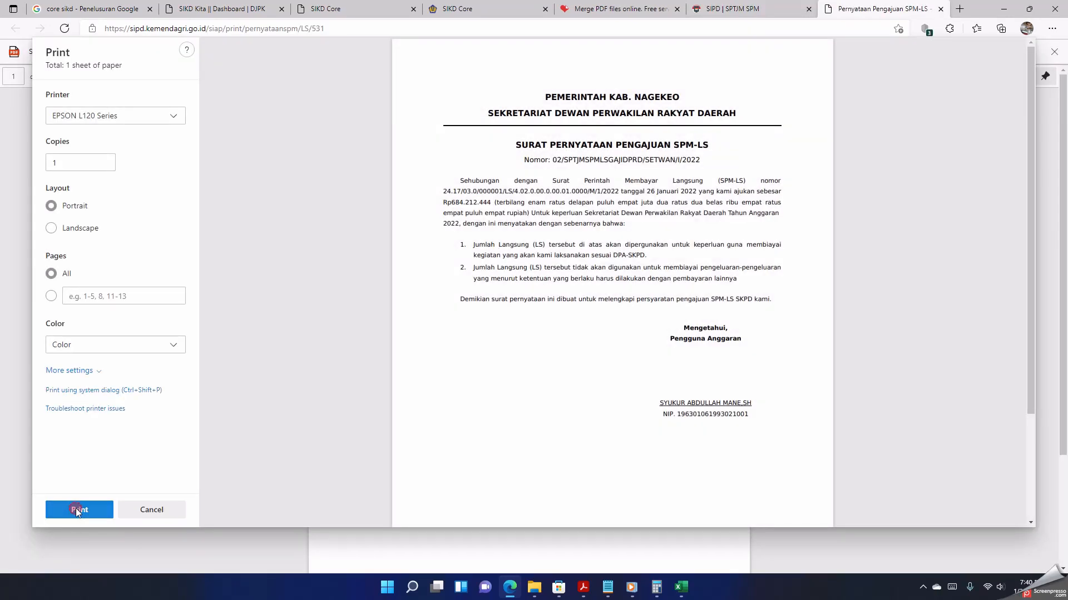
{"action": "left_click", "coordinate": [78, 510]}
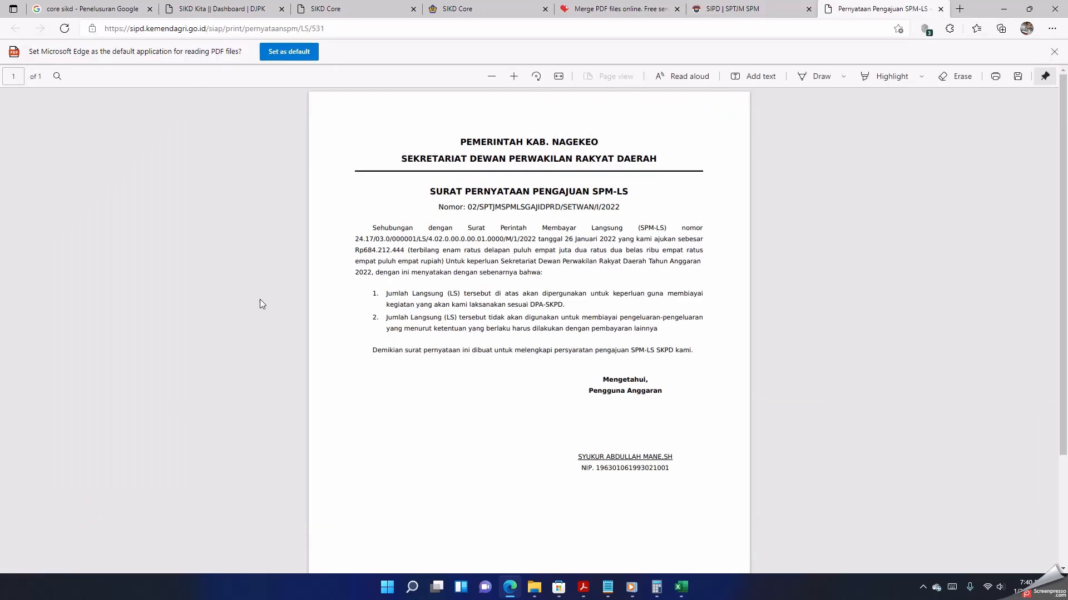
{"action": "left_click", "coordinate": [940, 9]}
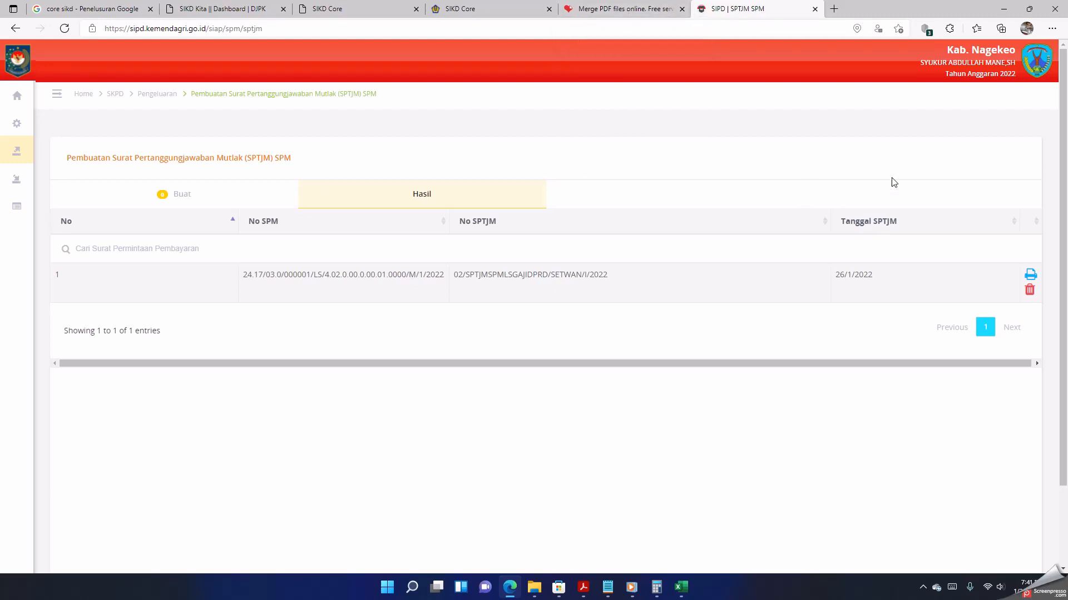
Step: Close the PDF merging website and log out of the Pengguna Anggaran account in SIPD
{"action": "left_click", "coordinate": [682, 9]}
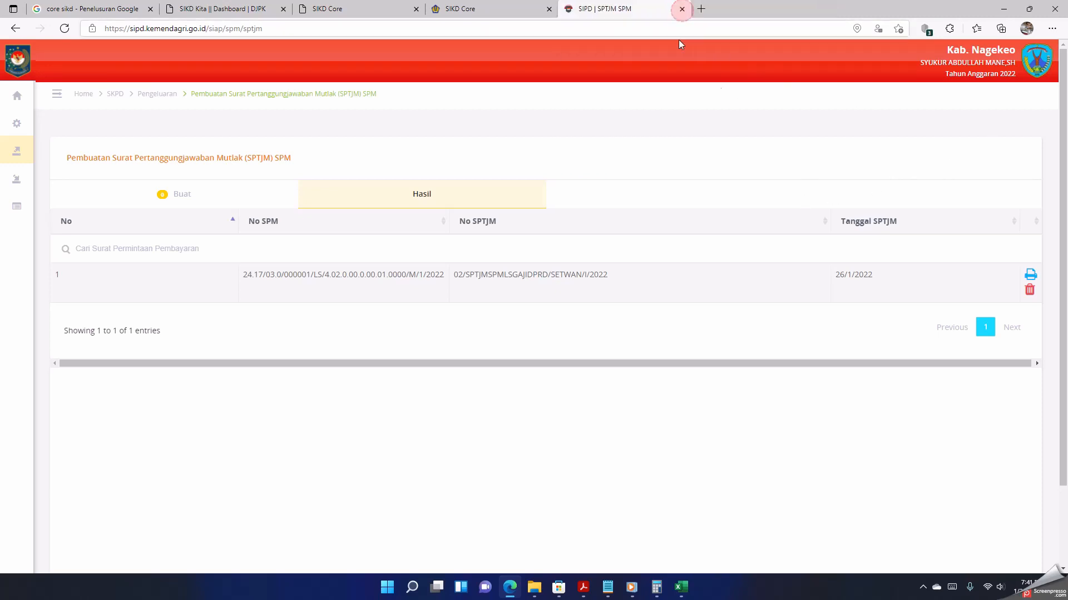
{"action": "left_click", "coordinate": [1035, 71]}
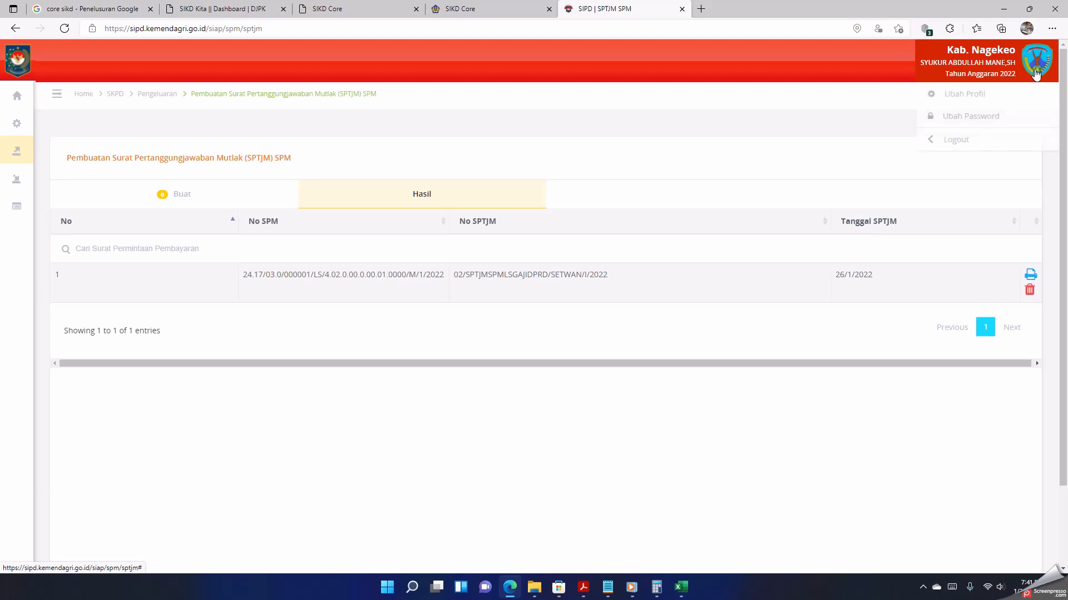
{"action": "left_click", "coordinate": [977, 143]}
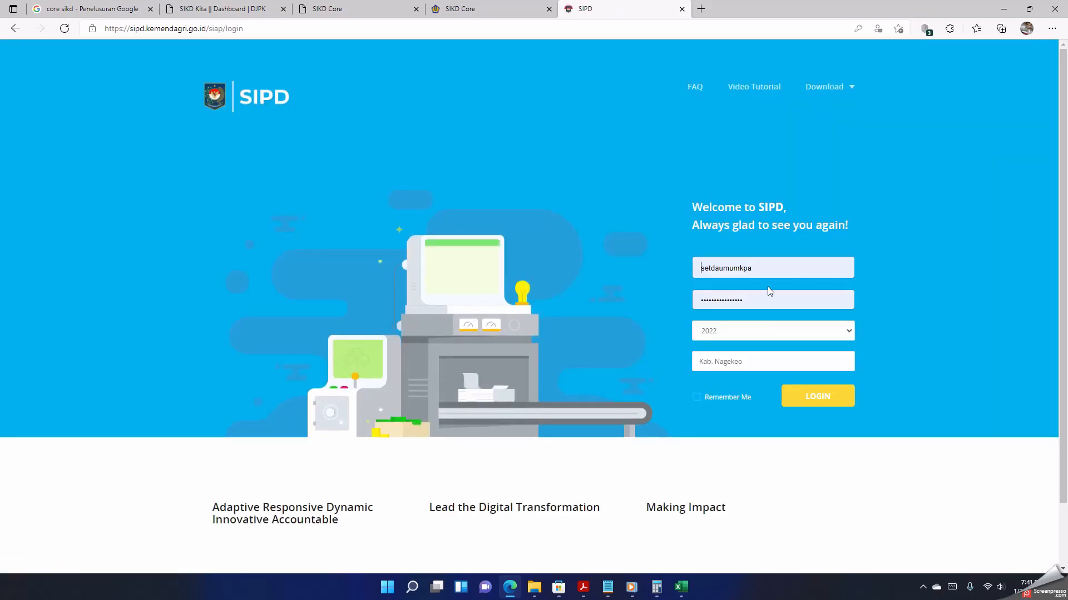
{"action": "left_click", "coordinate": [773, 267]}
{"action": "left_click", "coordinate": [540, 220]}
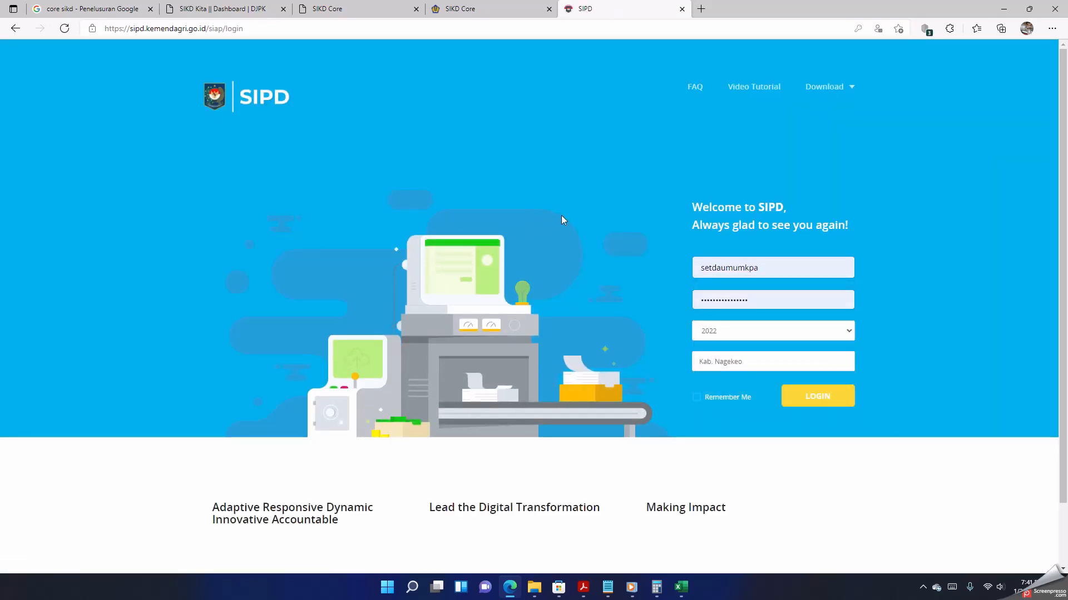